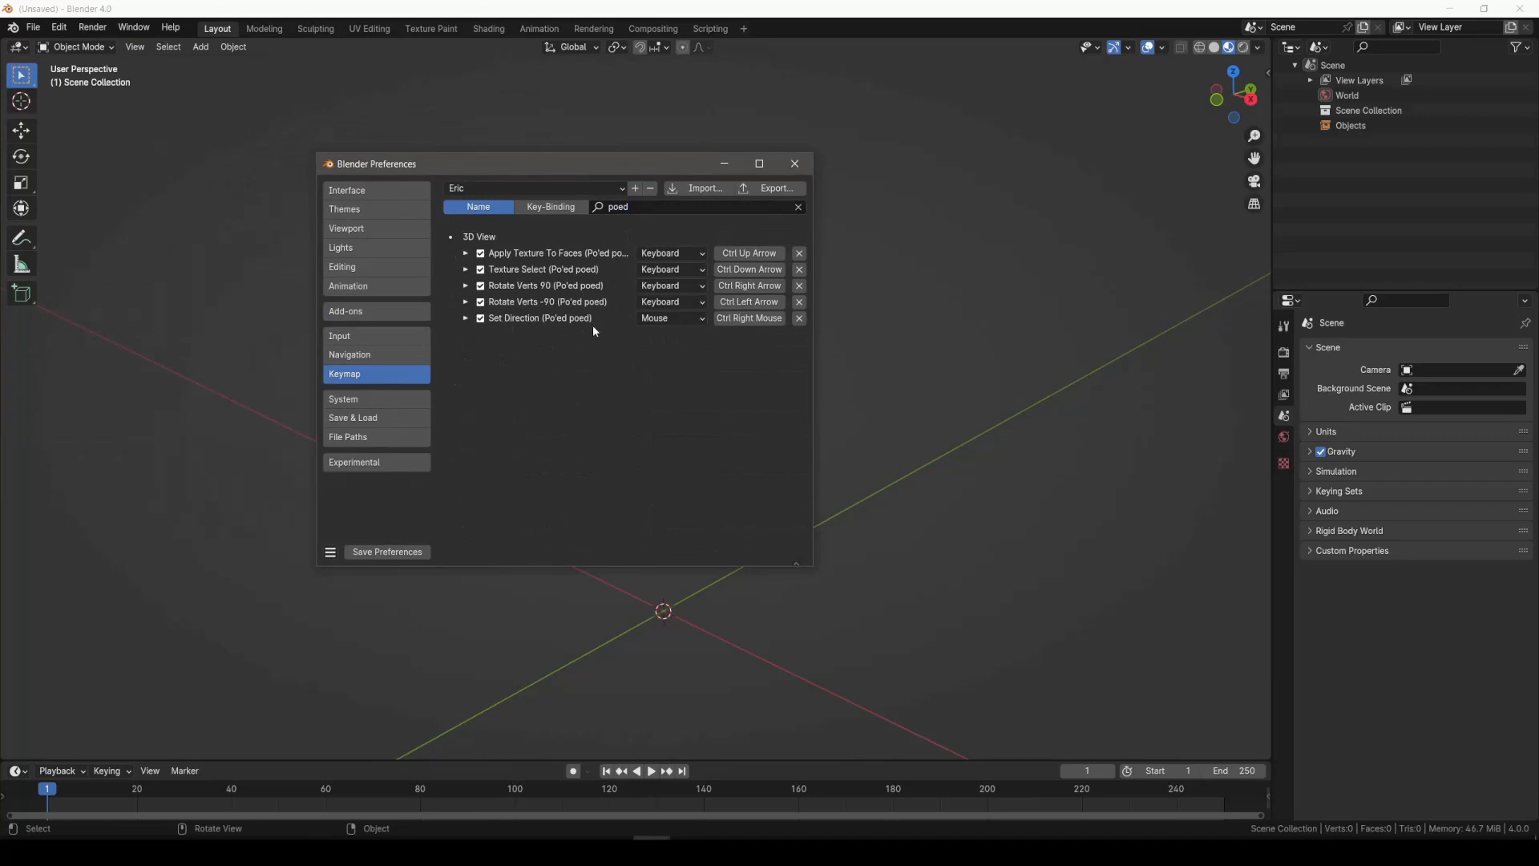
Step: Check the shortcut details of Set Direction and Rotate Verts -90, save the preferences and close their window
left_click(465, 319)
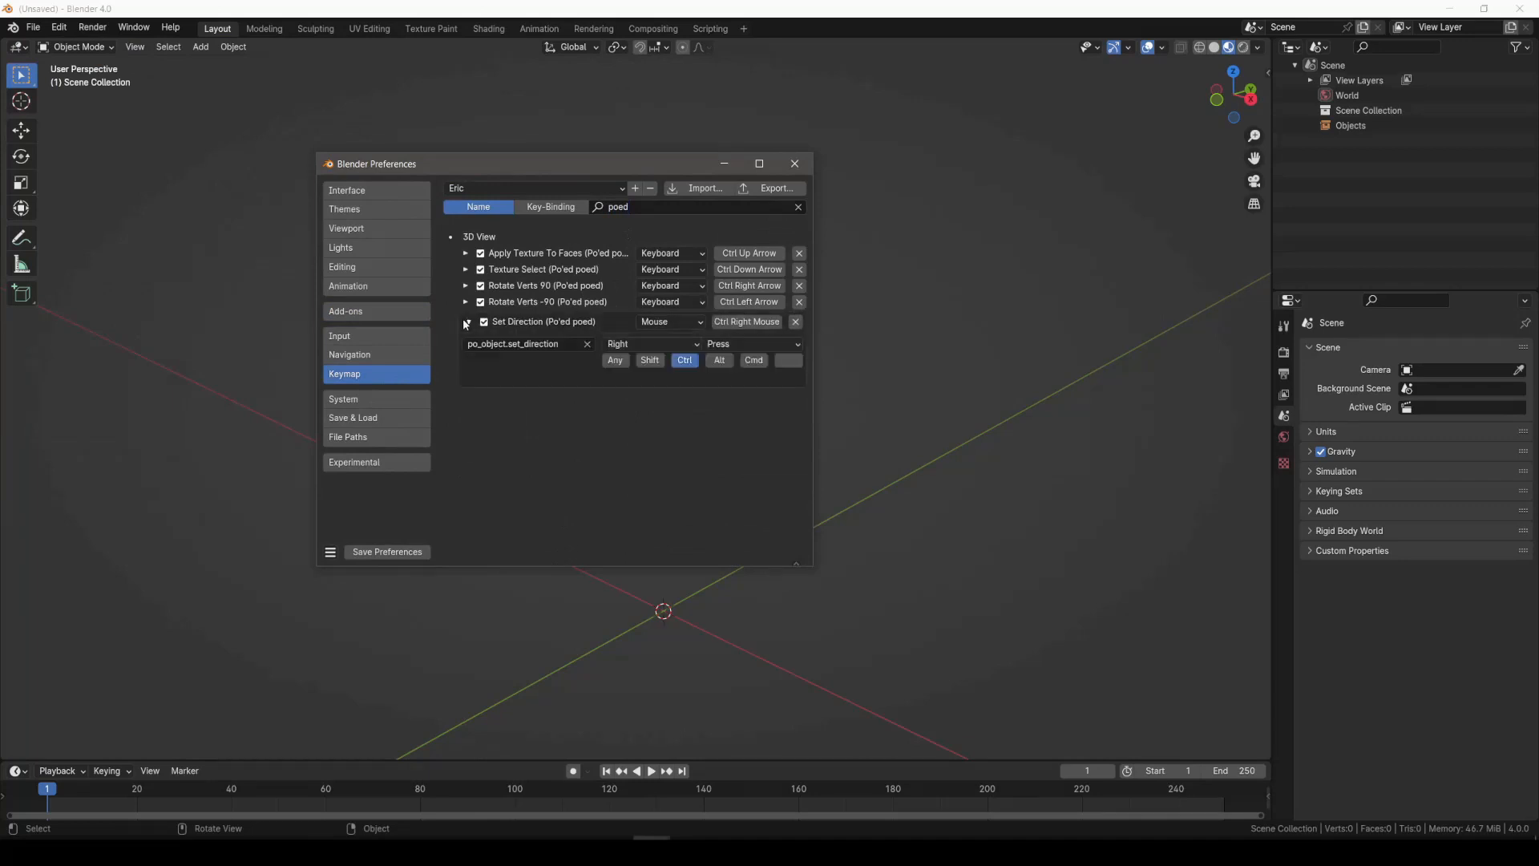
left_click(465, 322)
left_click(465, 303)
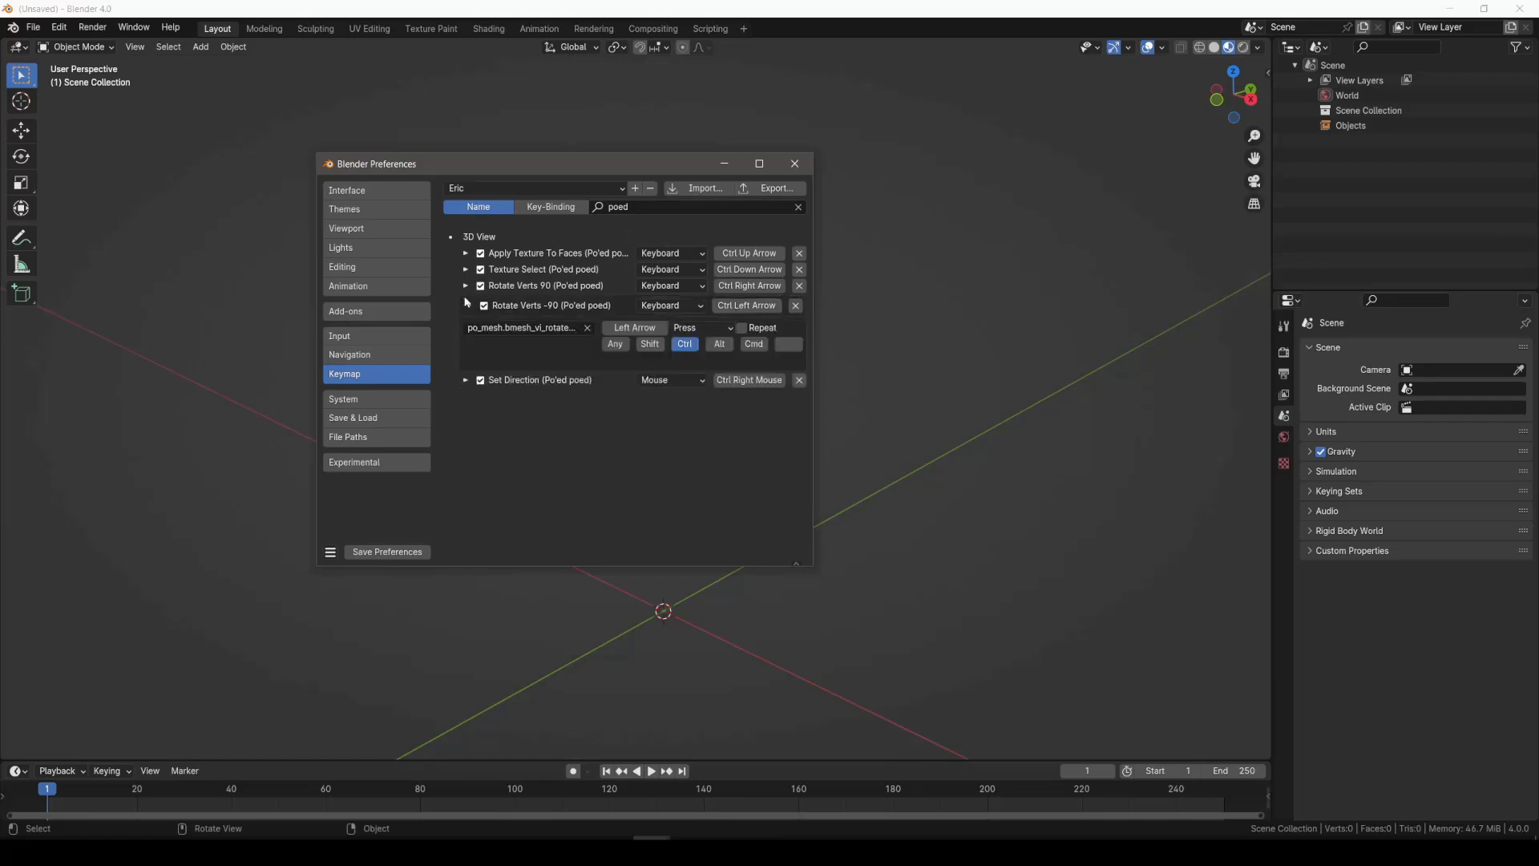
left_click(464, 303)
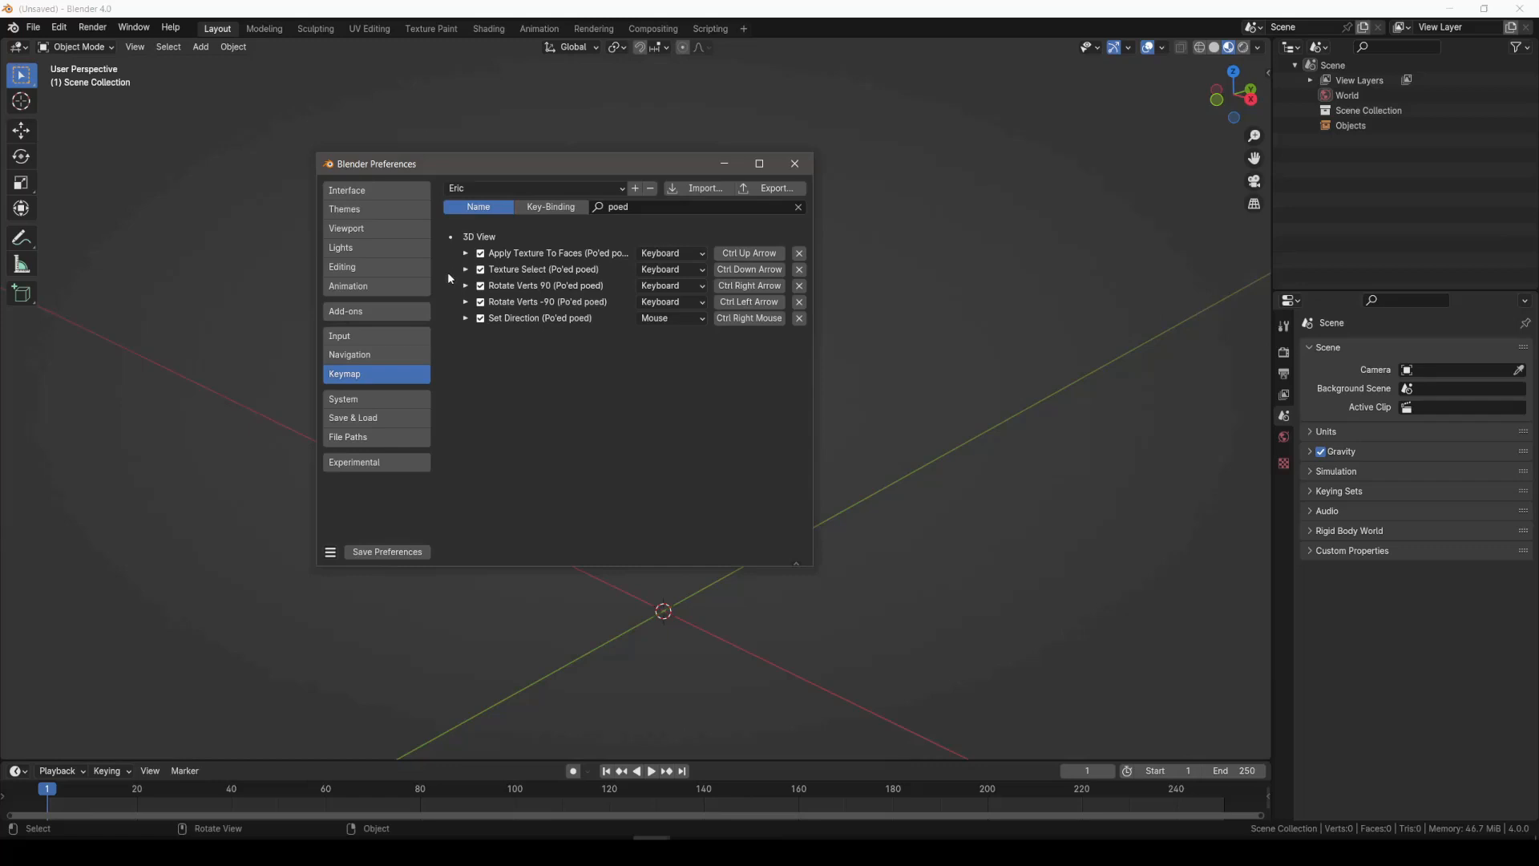
left_click(401, 552)
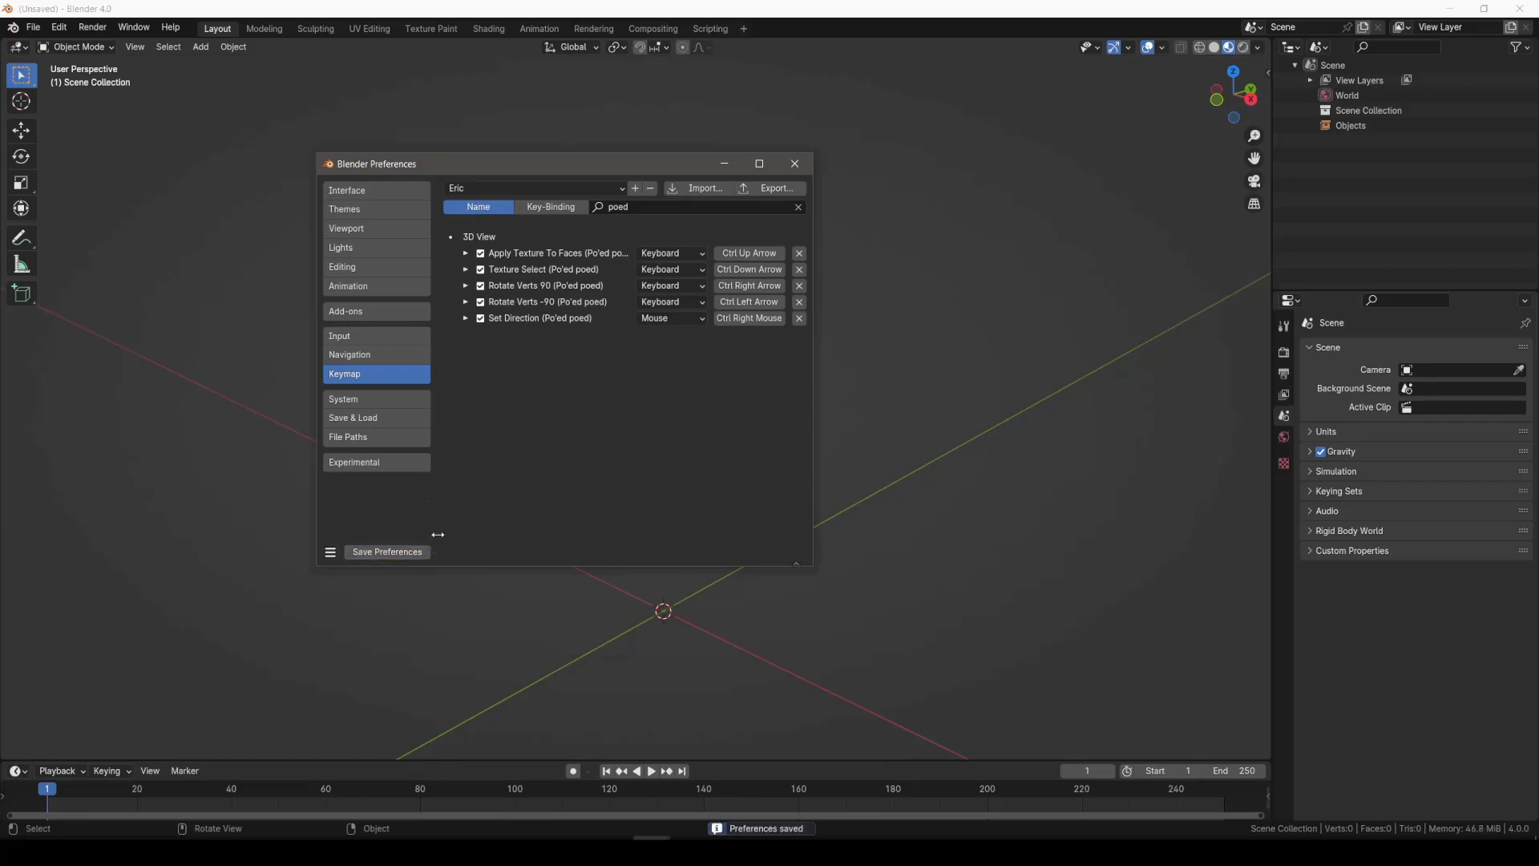
left_click(794, 163)
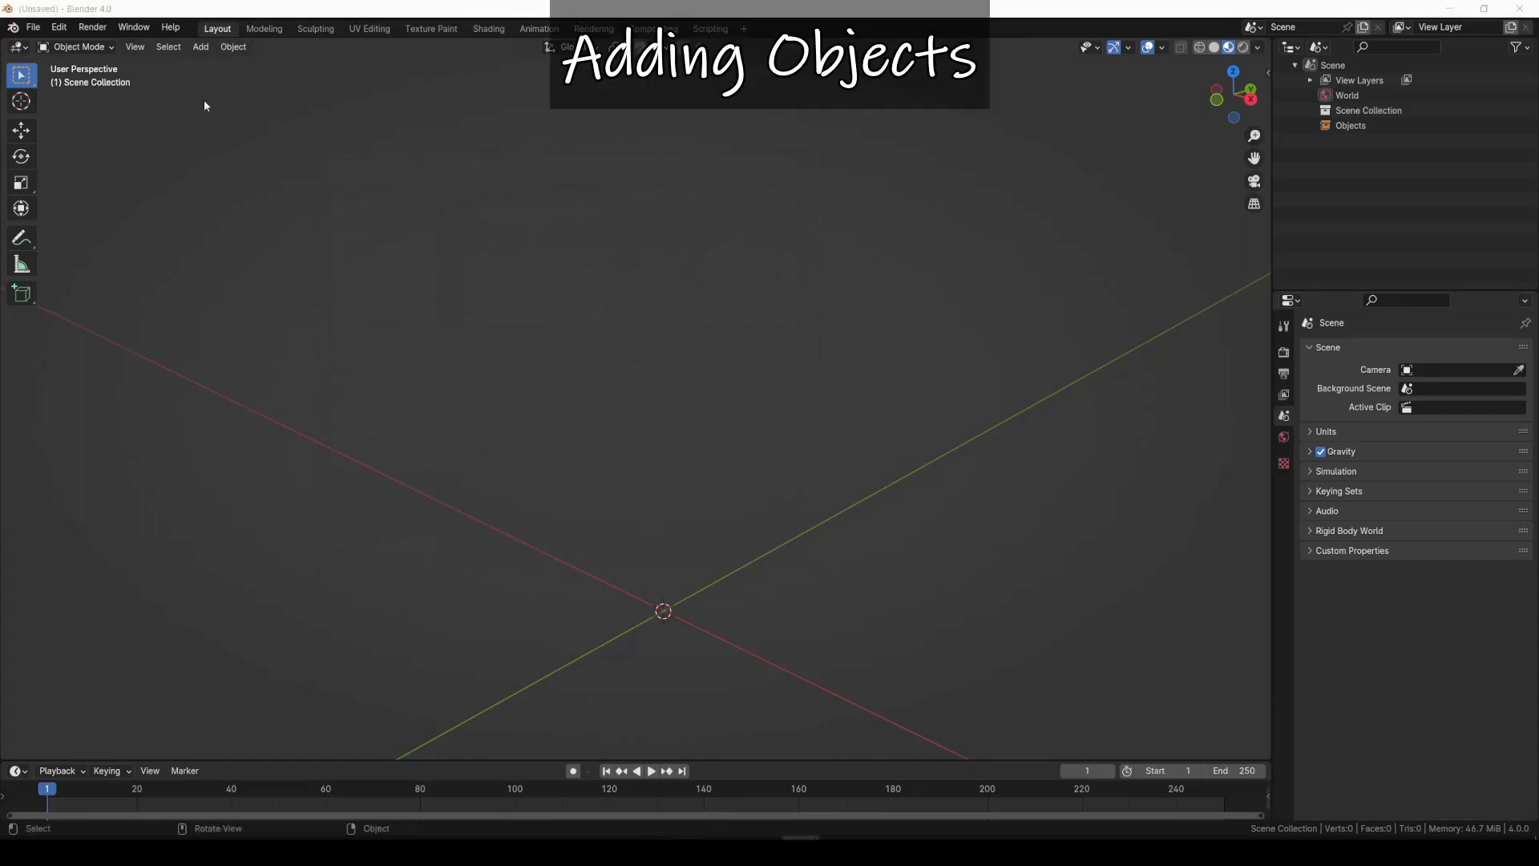
Step: Add a PO'ed Monster object, expand the Level hierarchy down to it in the outliner, and undo the addition
left_click(197, 50)
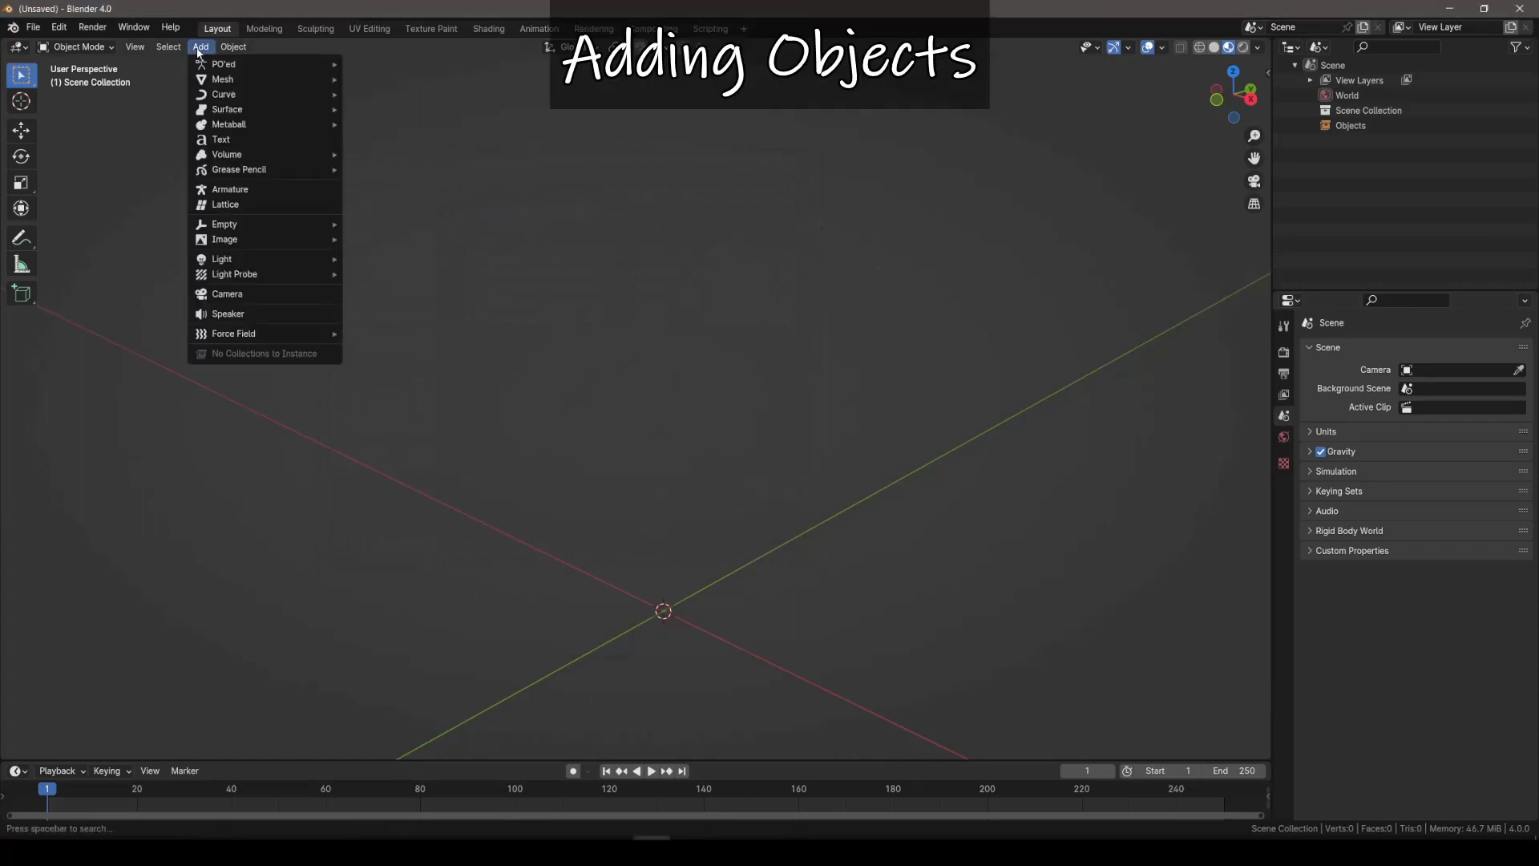
mouse_move(210, 66)
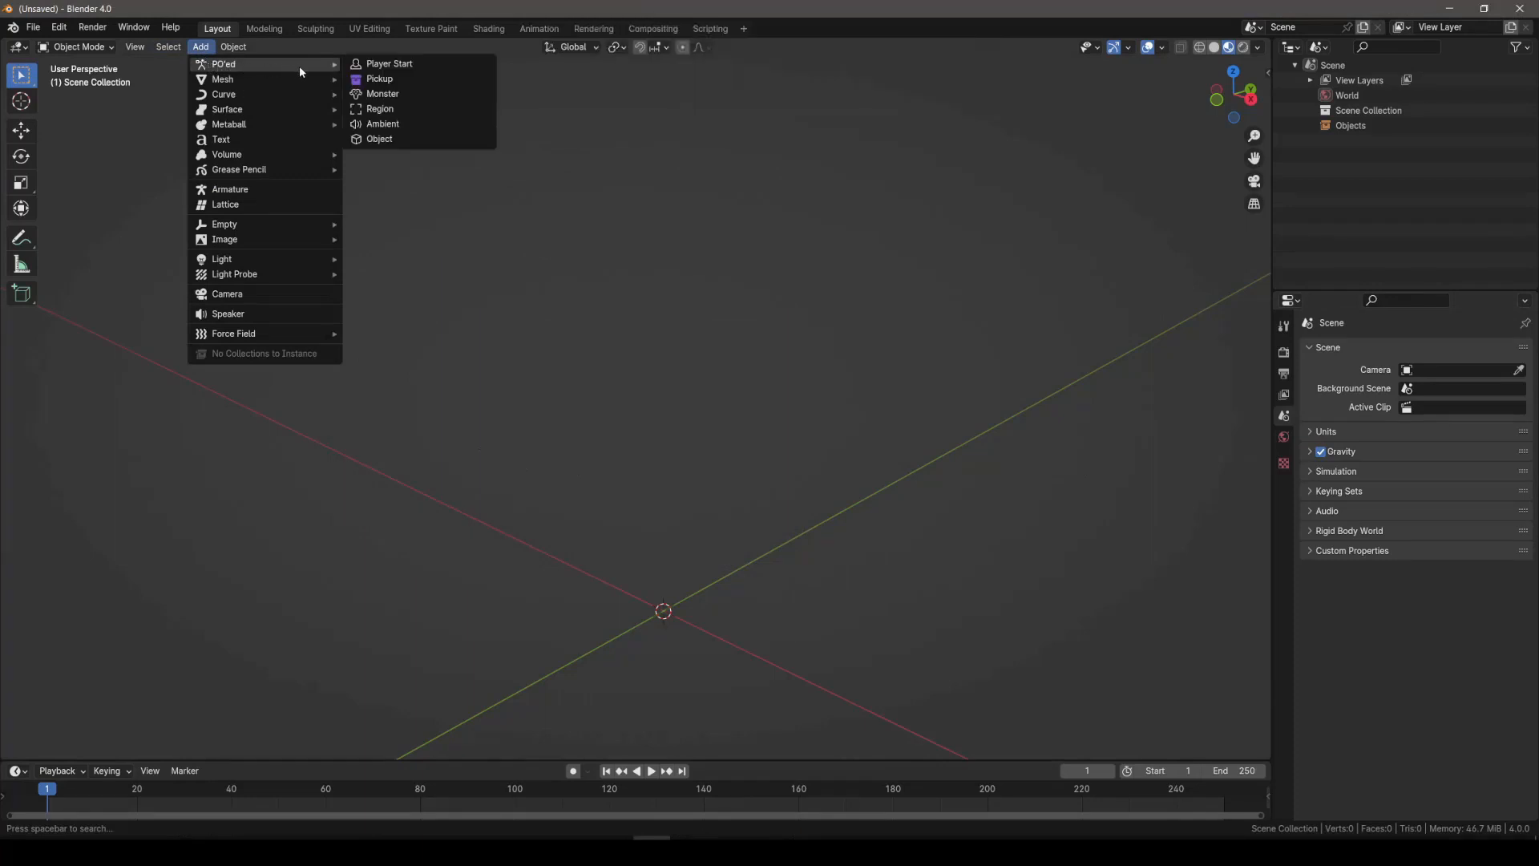
left_click(398, 95)
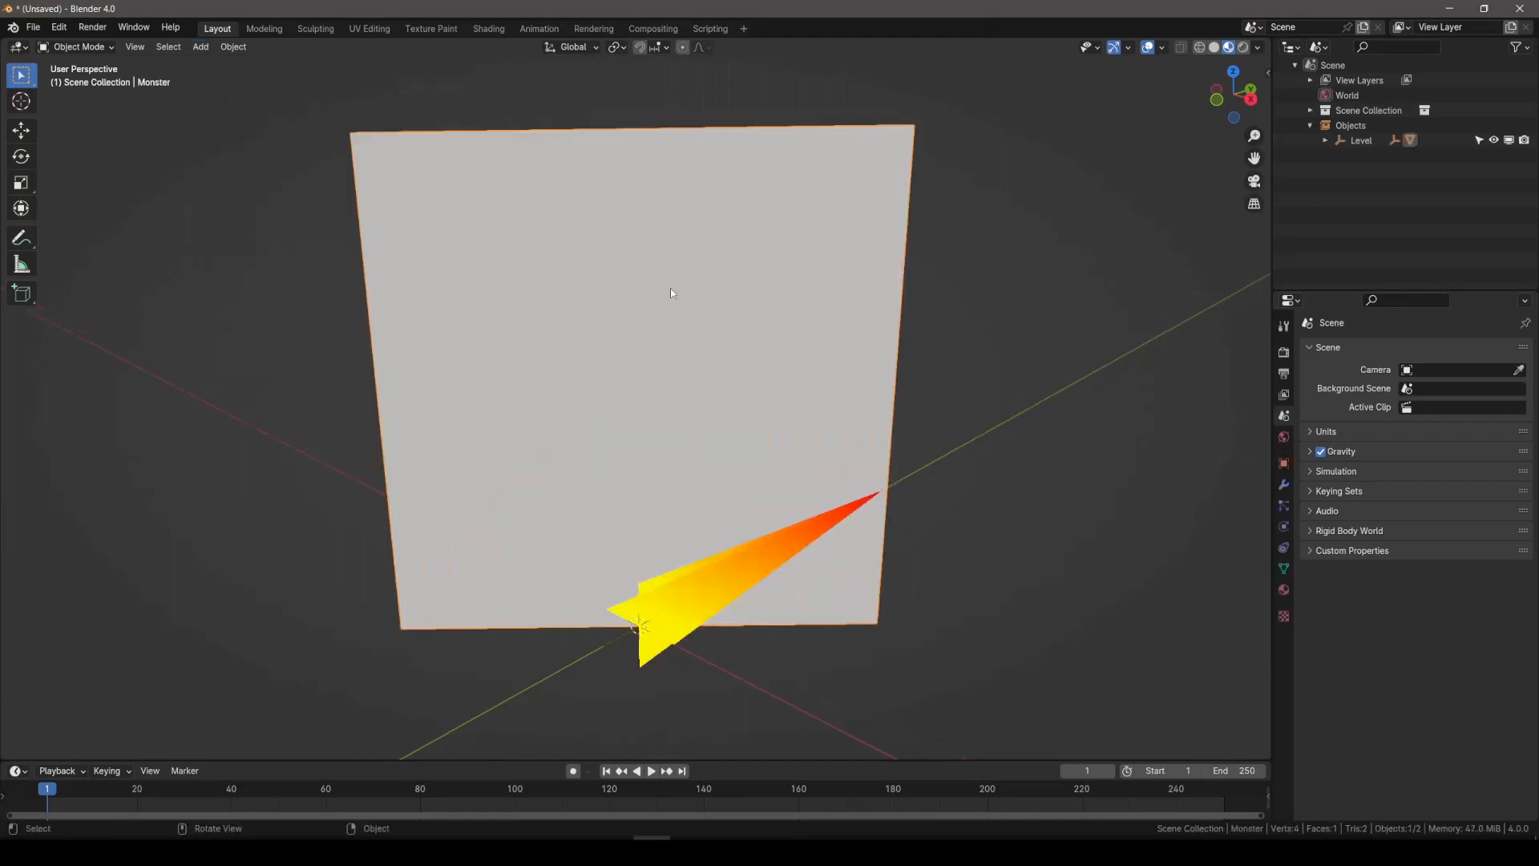
scroll(671, 289, "down", 7)
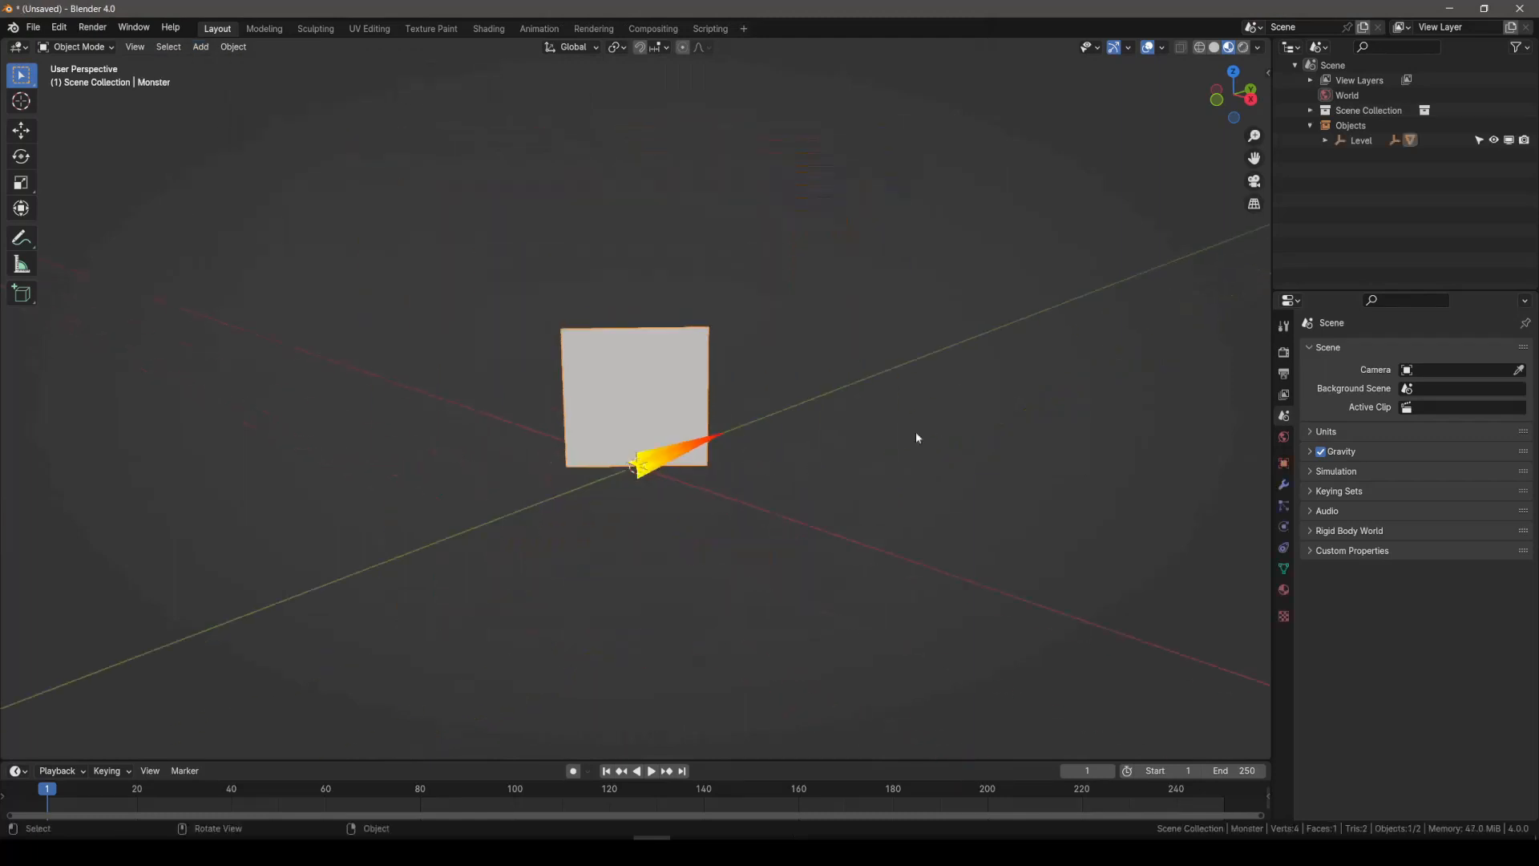
left_click(1325, 141)
left_click(1340, 155)
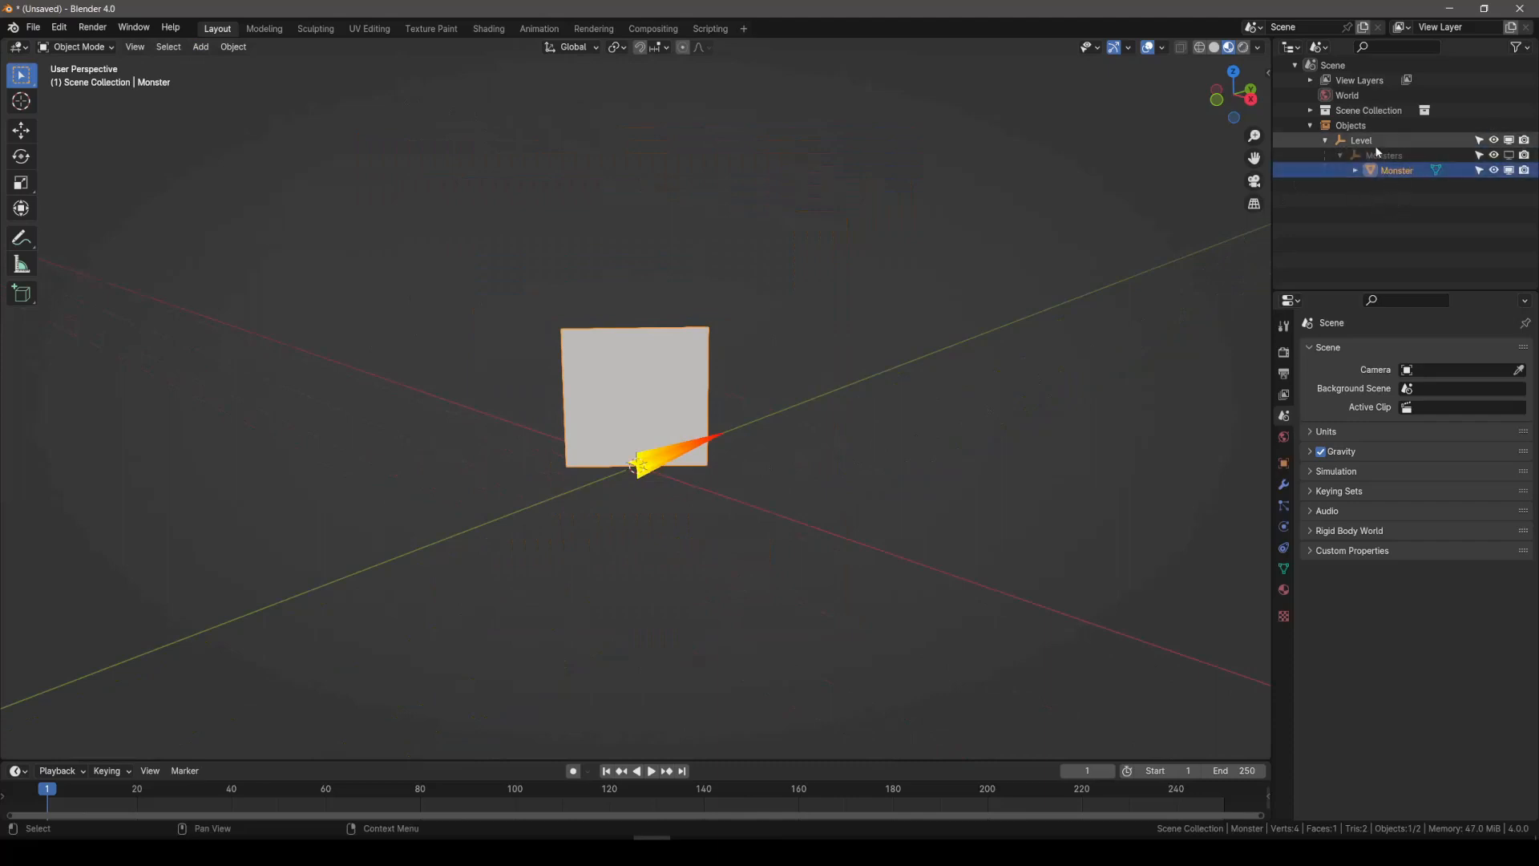
key("ctrl+z")
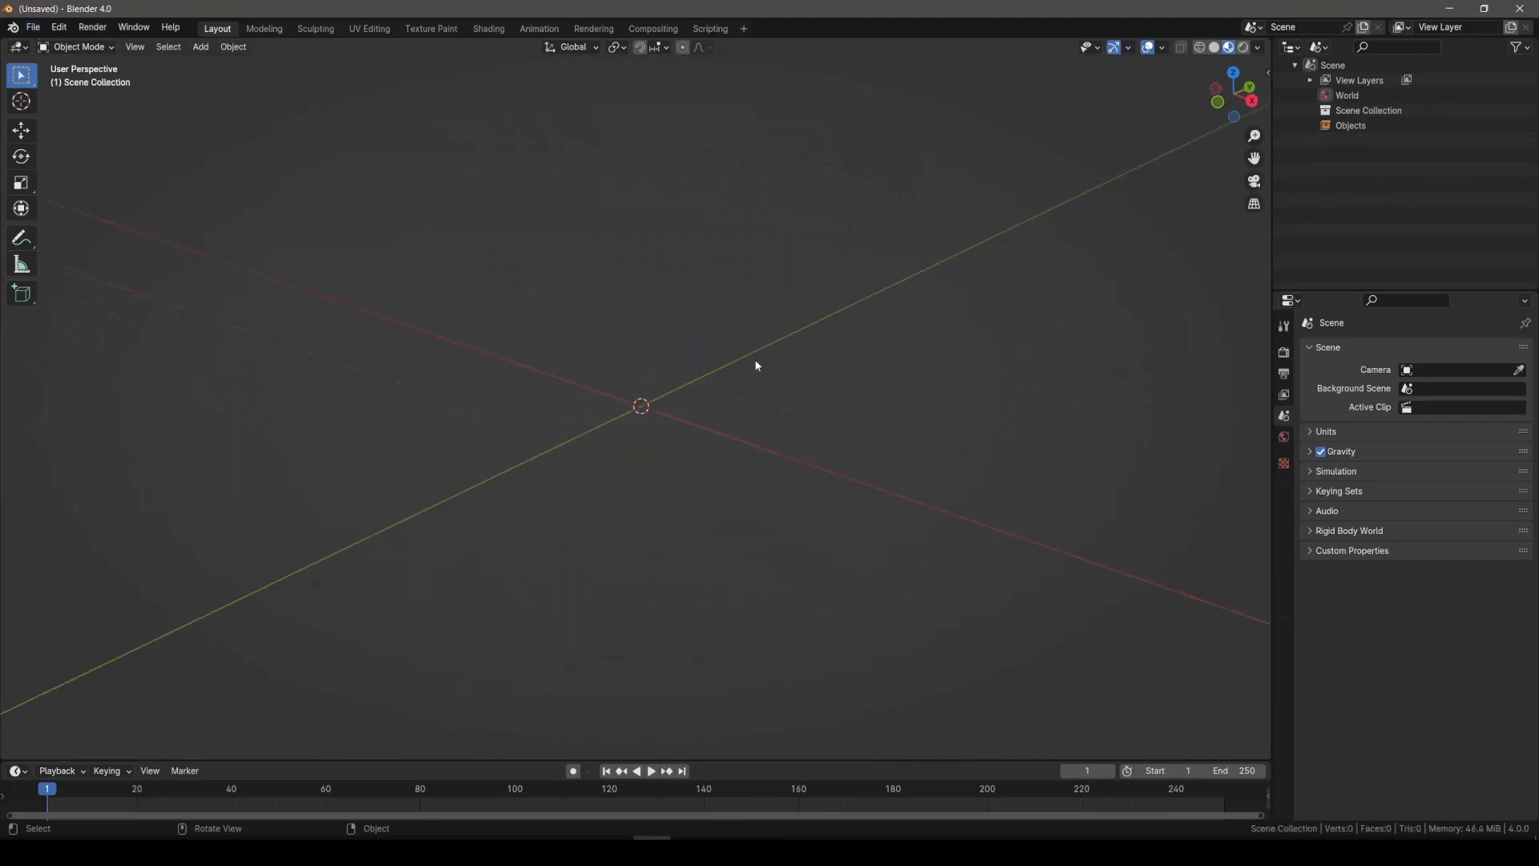
Step: Import the PO'ed level file core (1)_a.json from the recent levels folder
left_click(33, 27)
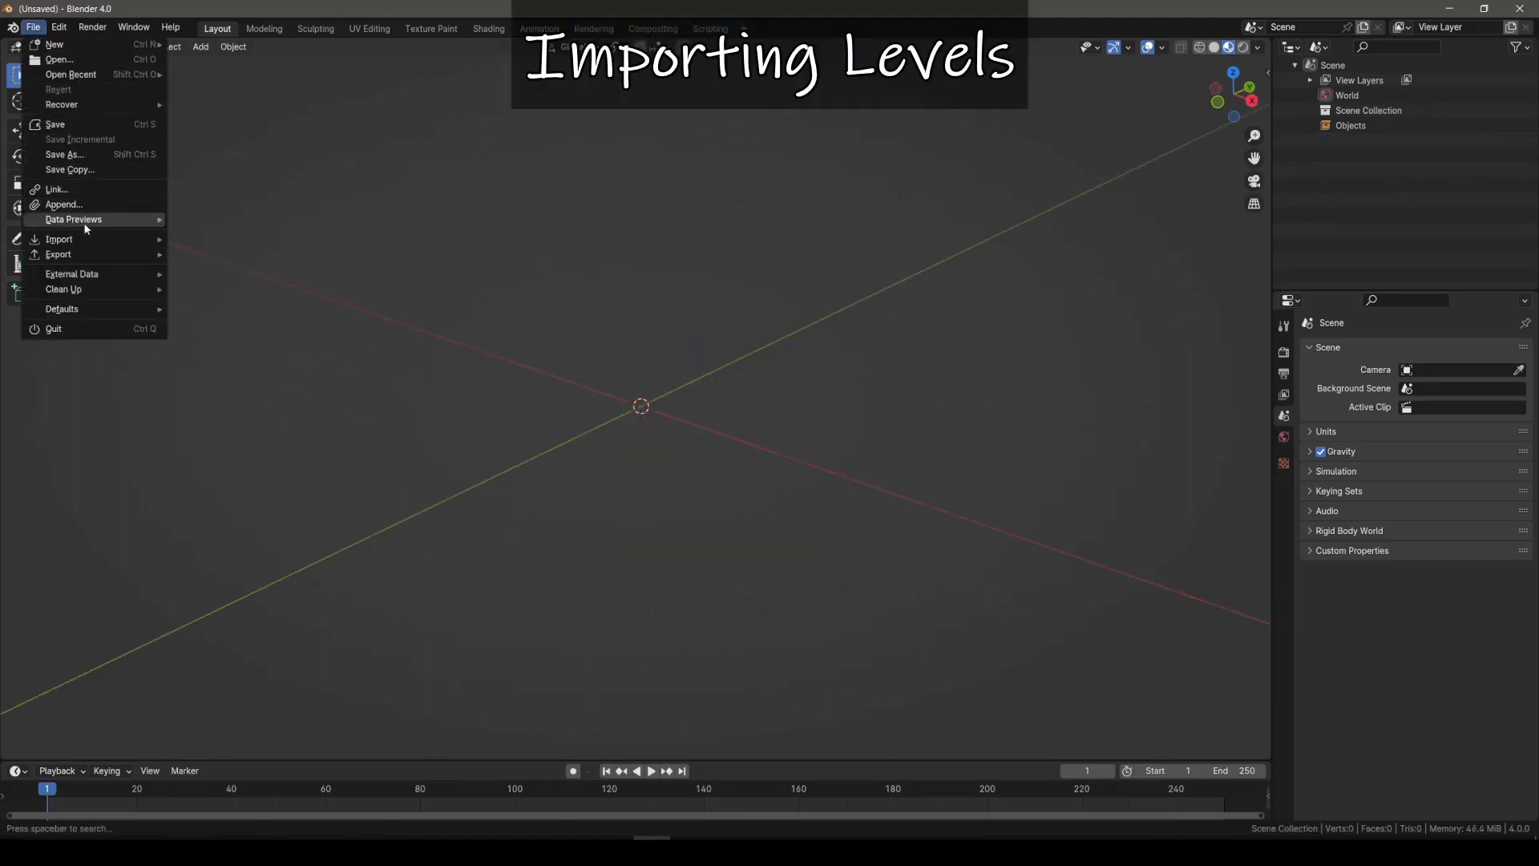
mouse_move(74, 240)
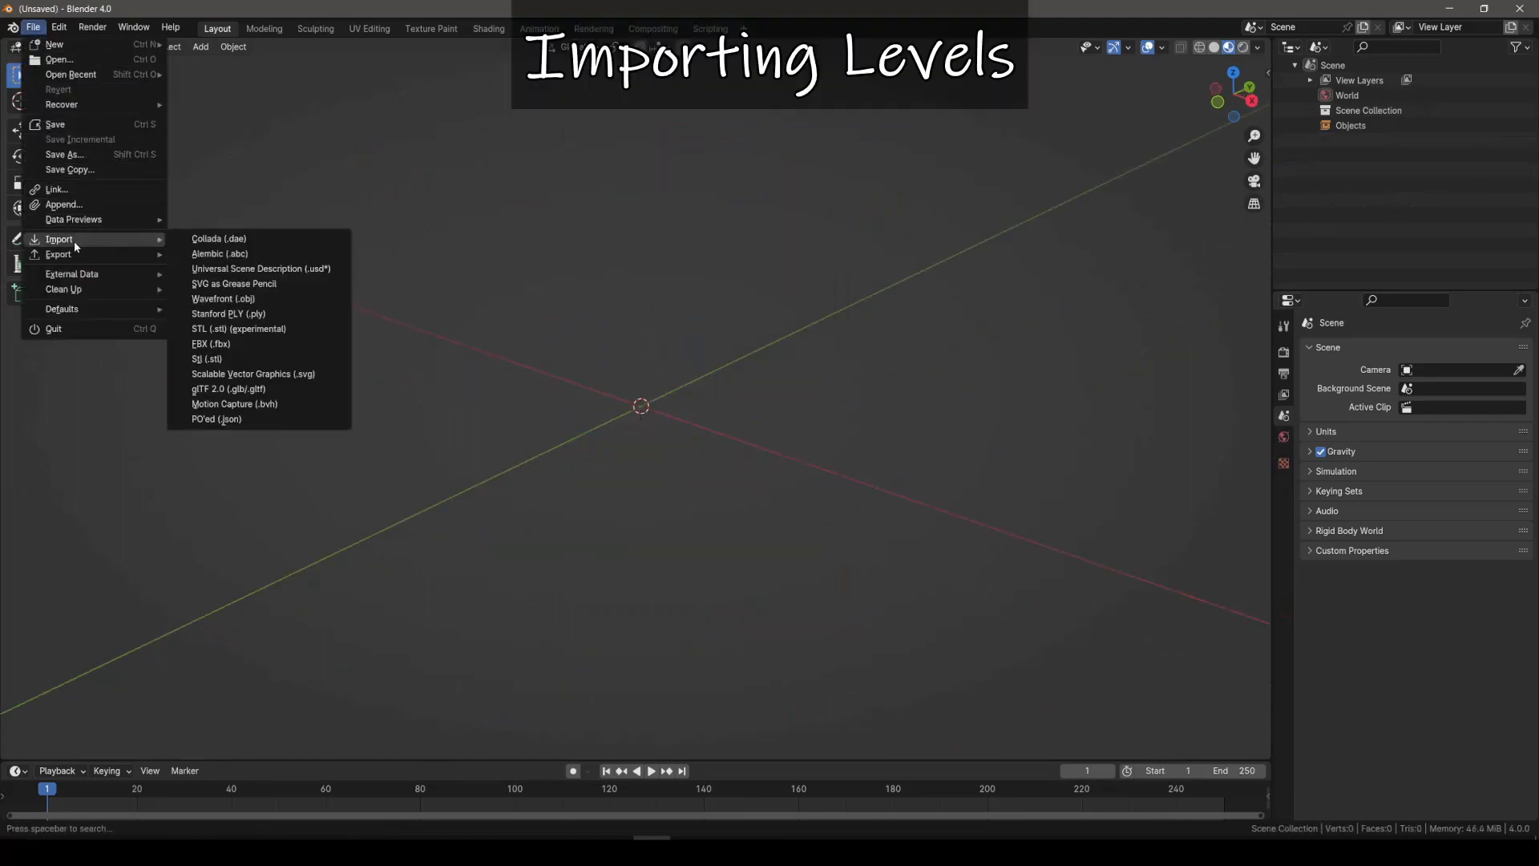
left_click(241, 418)
left_click(390, 436)
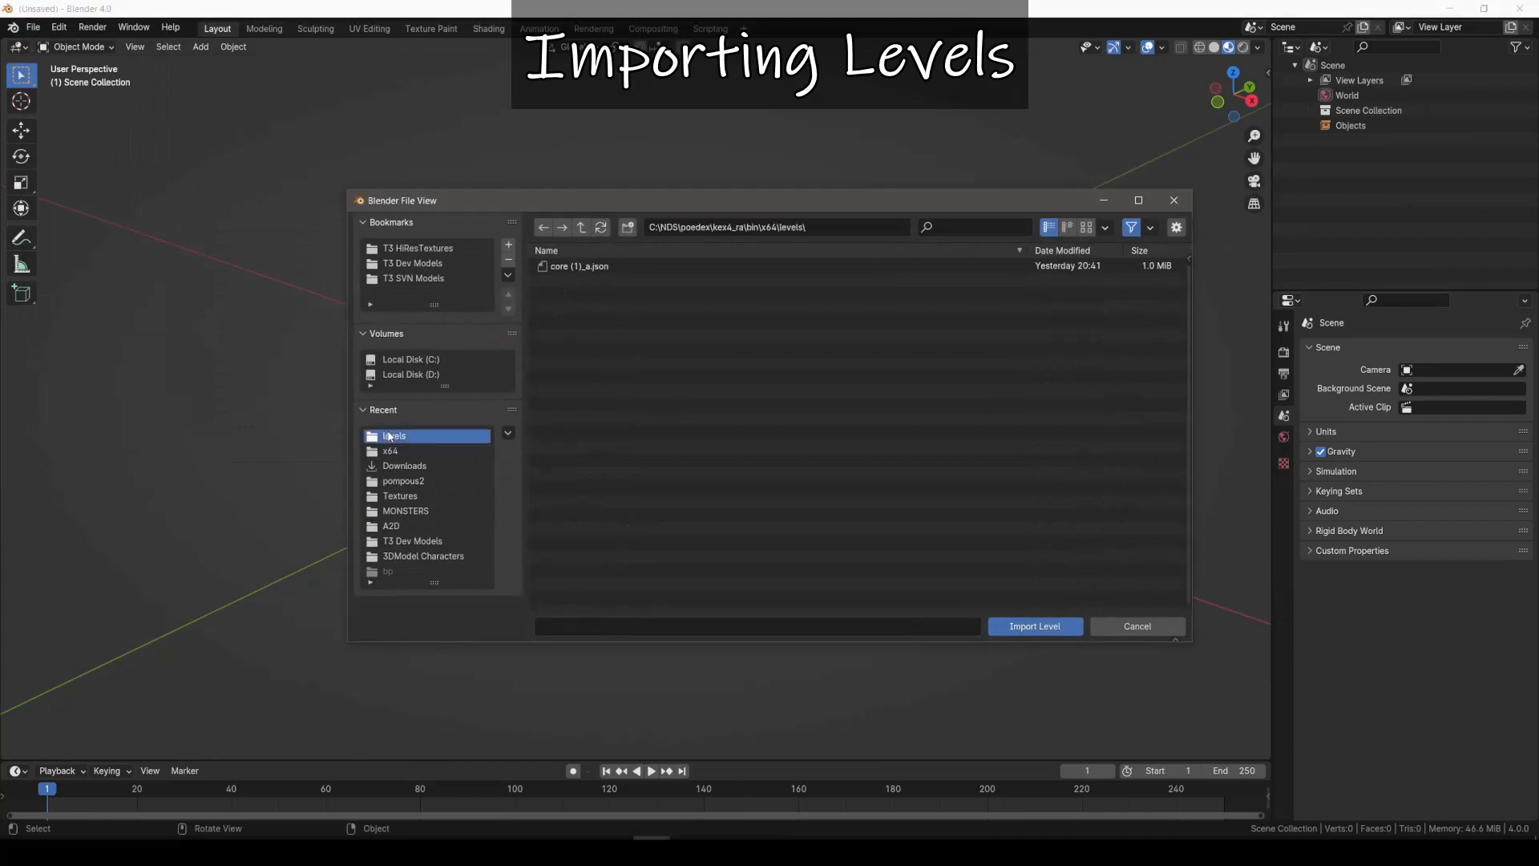
left_click(603, 267)
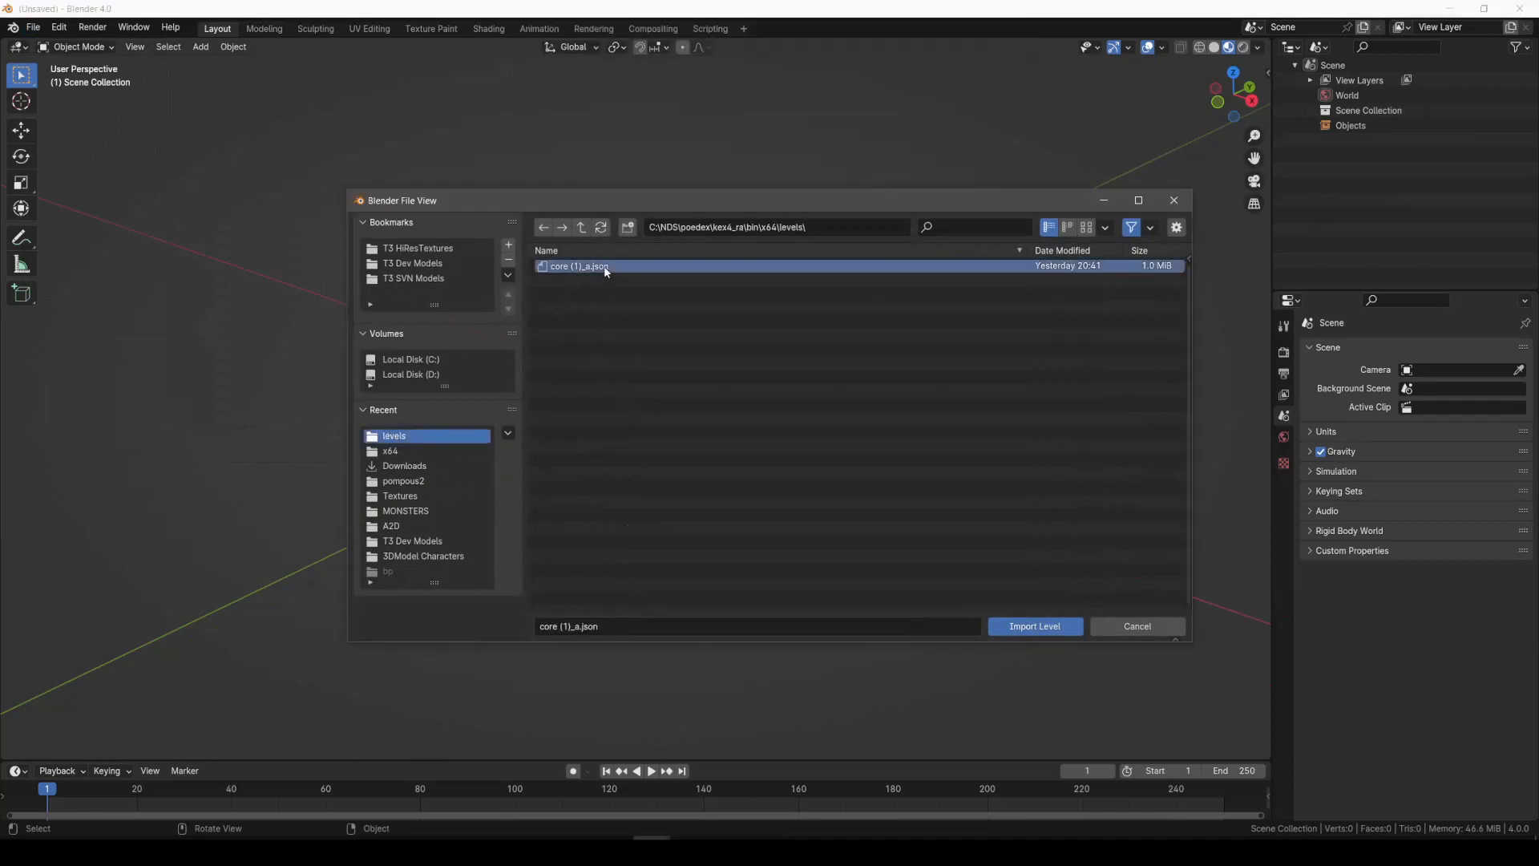
left_click(1032, 626)
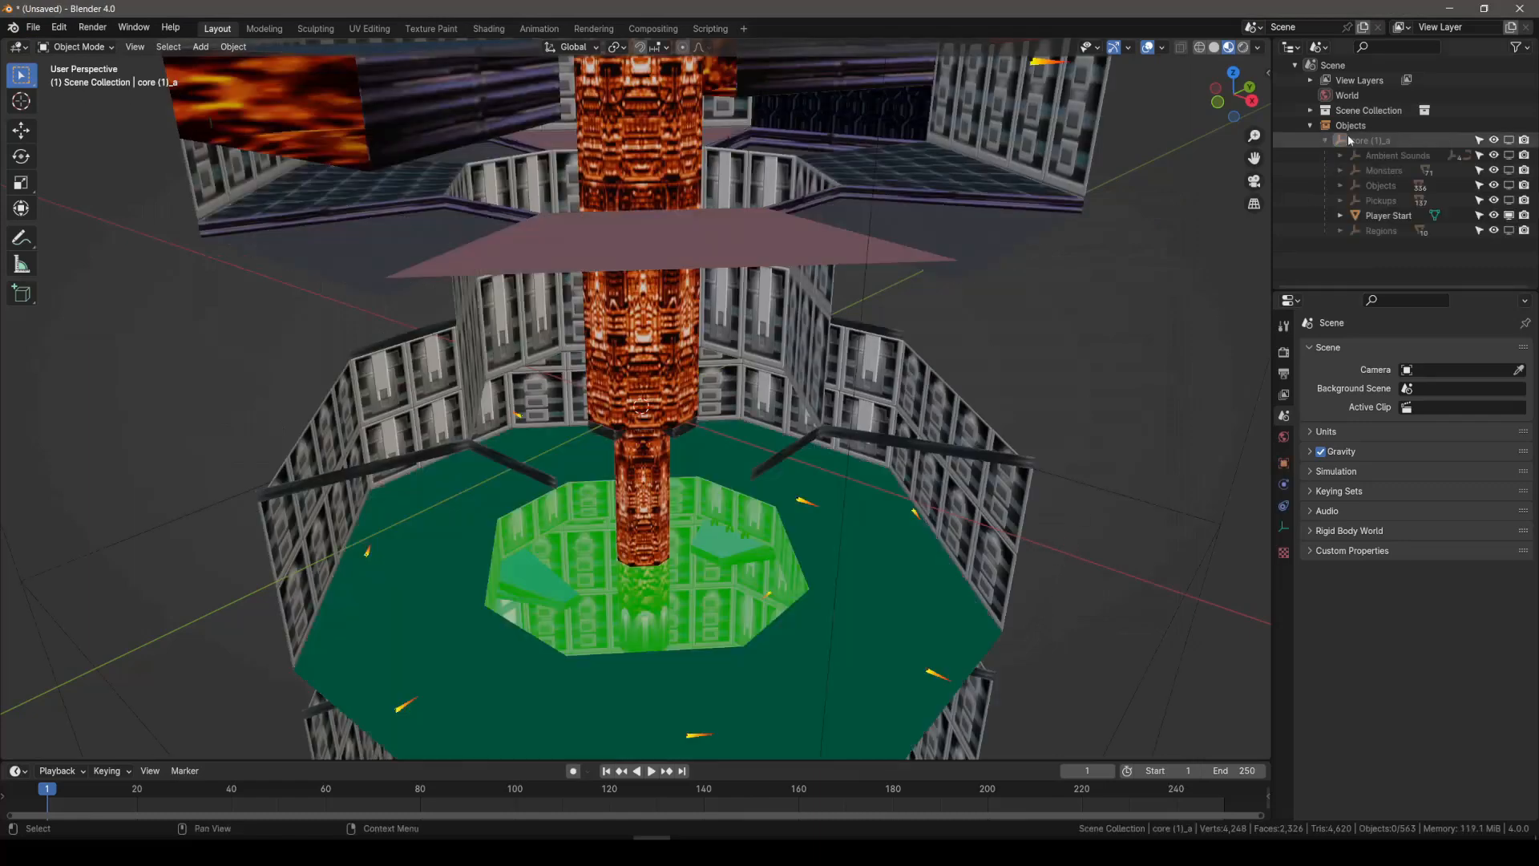
Step: Show the object properties of the core (1)_a level and collapse the Turok 3 Object section above its PO'ed settings
left_click(1283, 463)
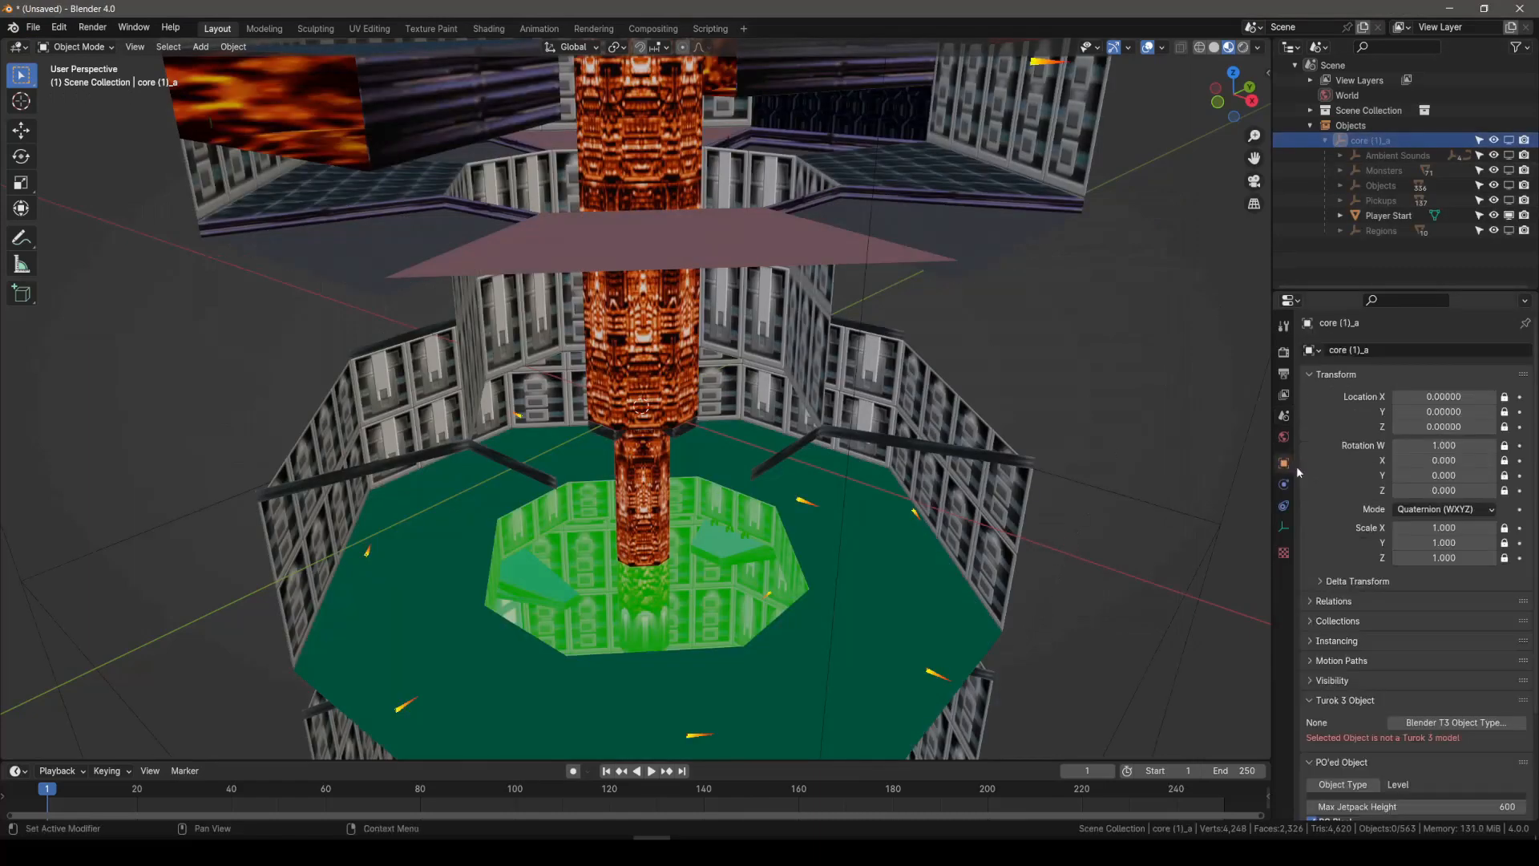
scroll(1328, 457, "down", 1)
scroll(1328, 458, "down", 4)
left_click(1322, 568)
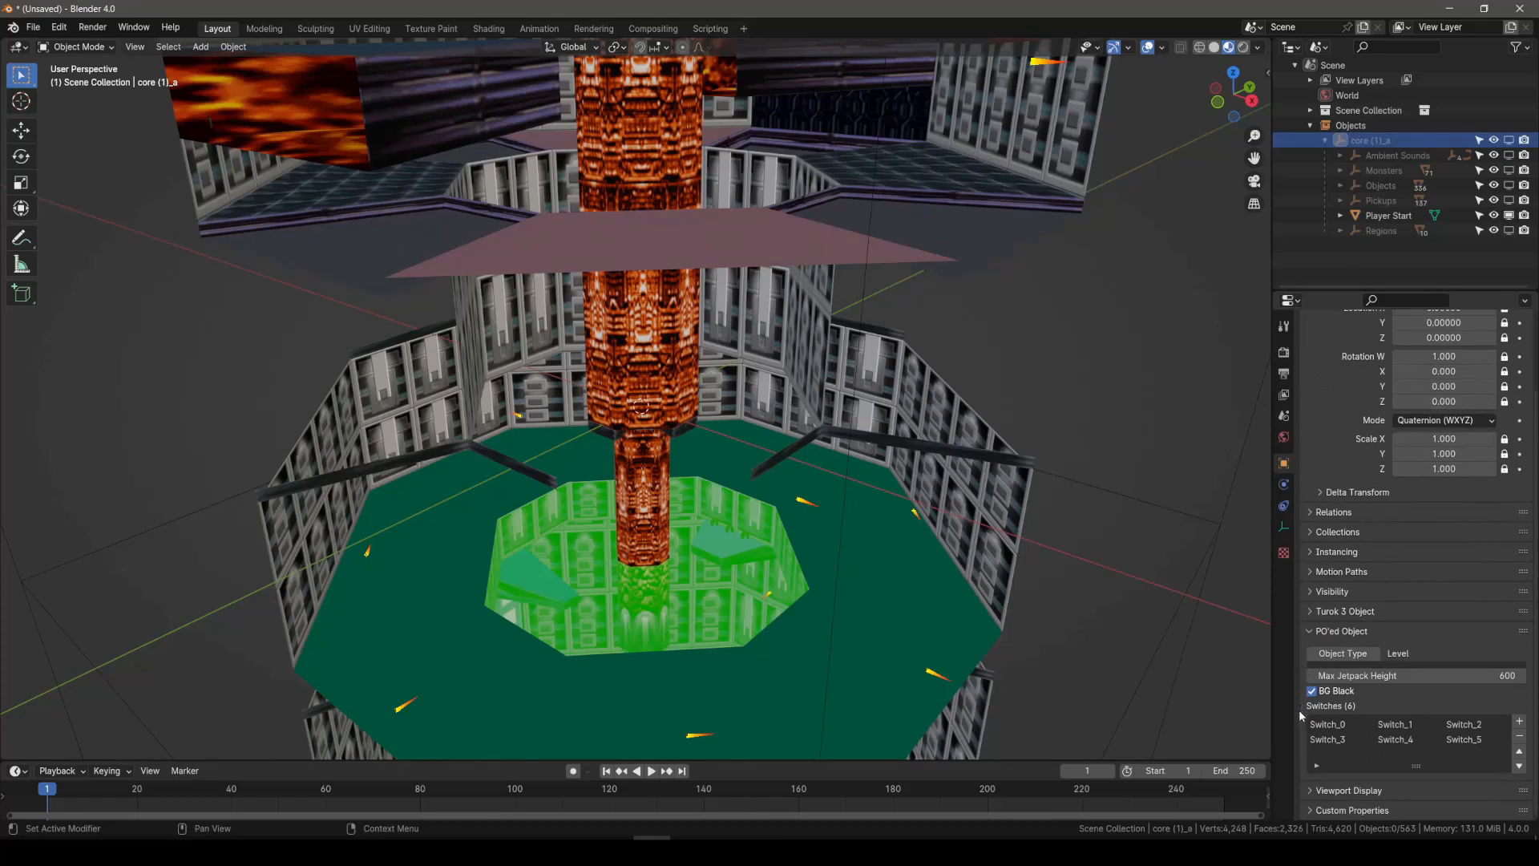
Step: Add a new switch to the level's switch list, view its settings, and remove it again
left_click(1519, 721)
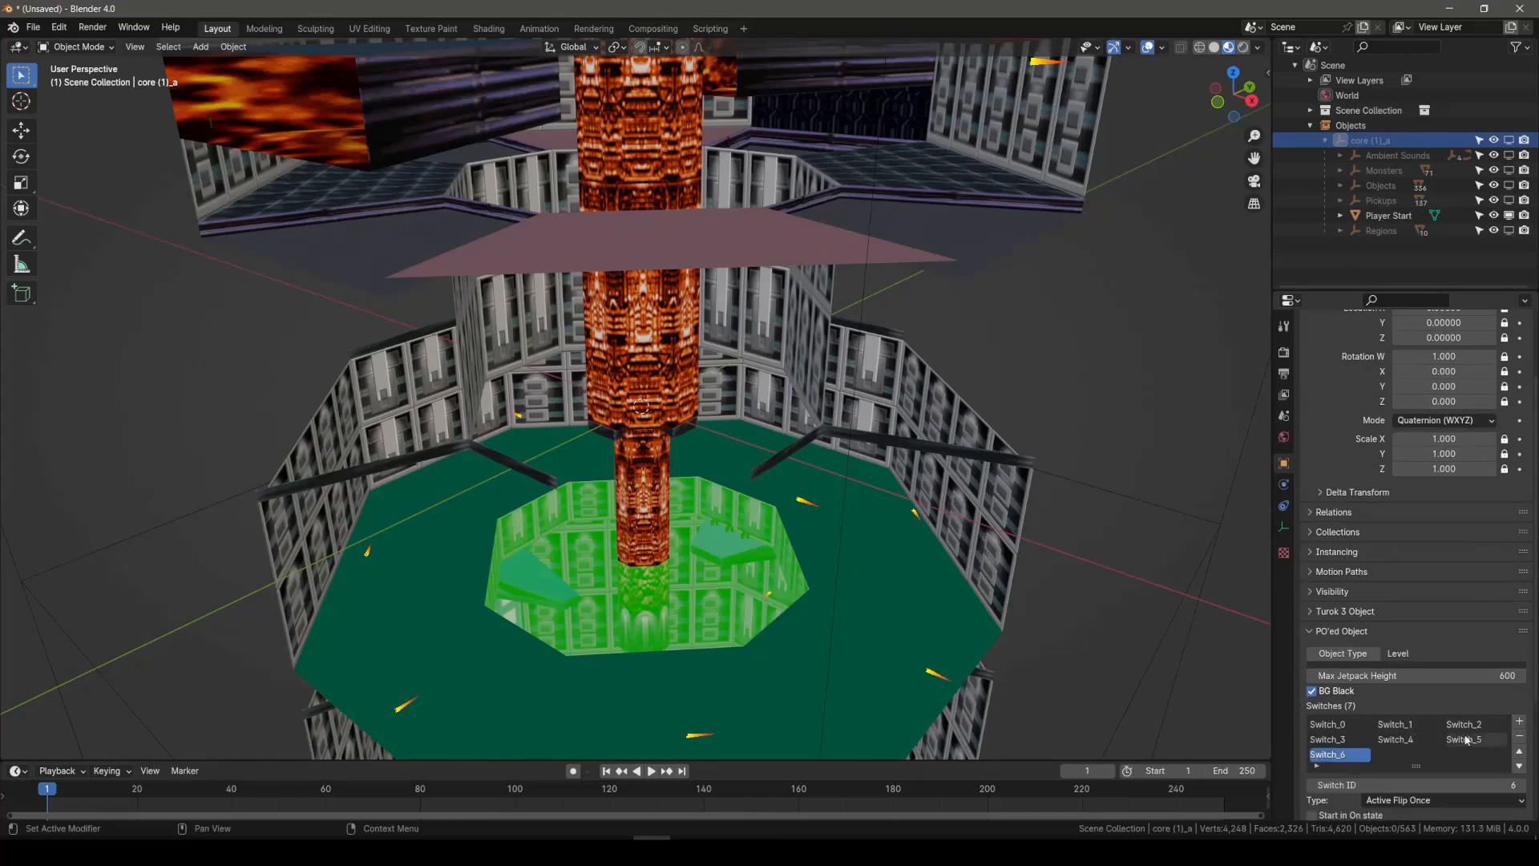
scroll(1301, 739, "down", 5)
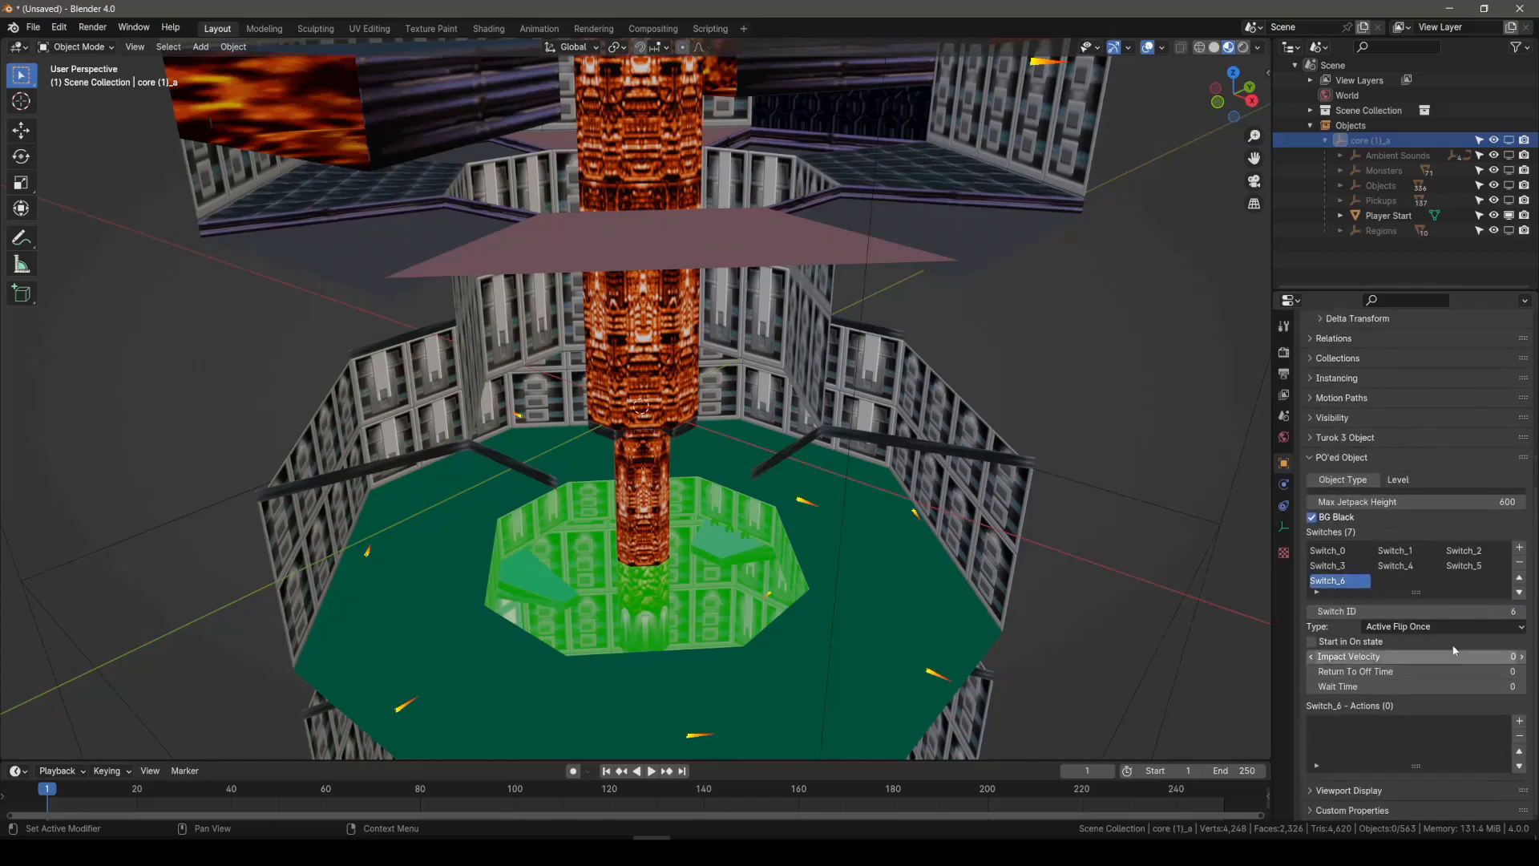
left_click(1517, 565)
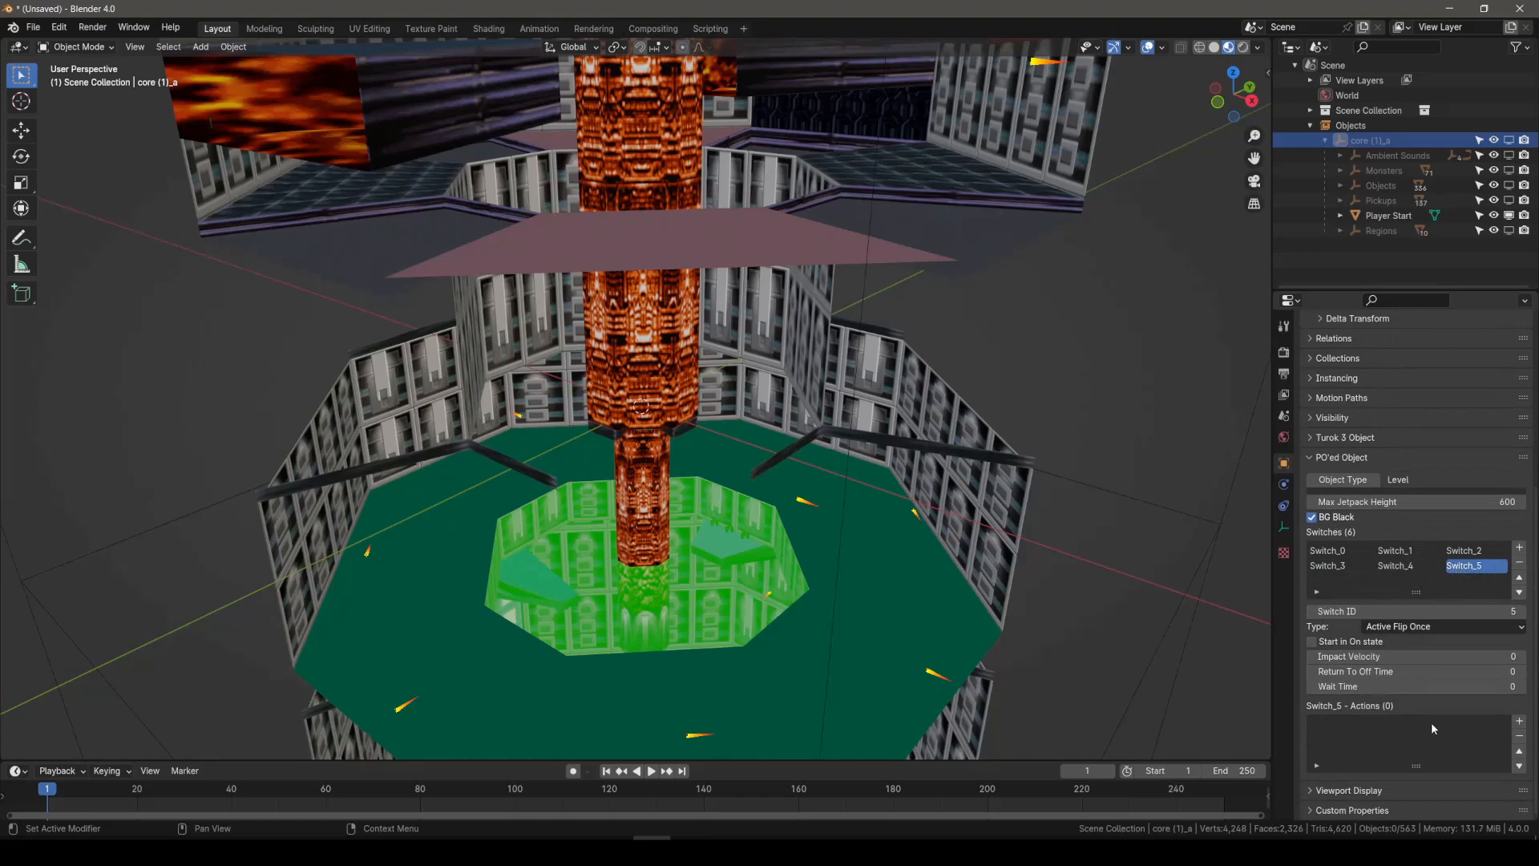
Step: Reorder Switch_5 two places up the switch list, return it to the end, and select it
left_click(1519, 579)
left_click(1519, 579)
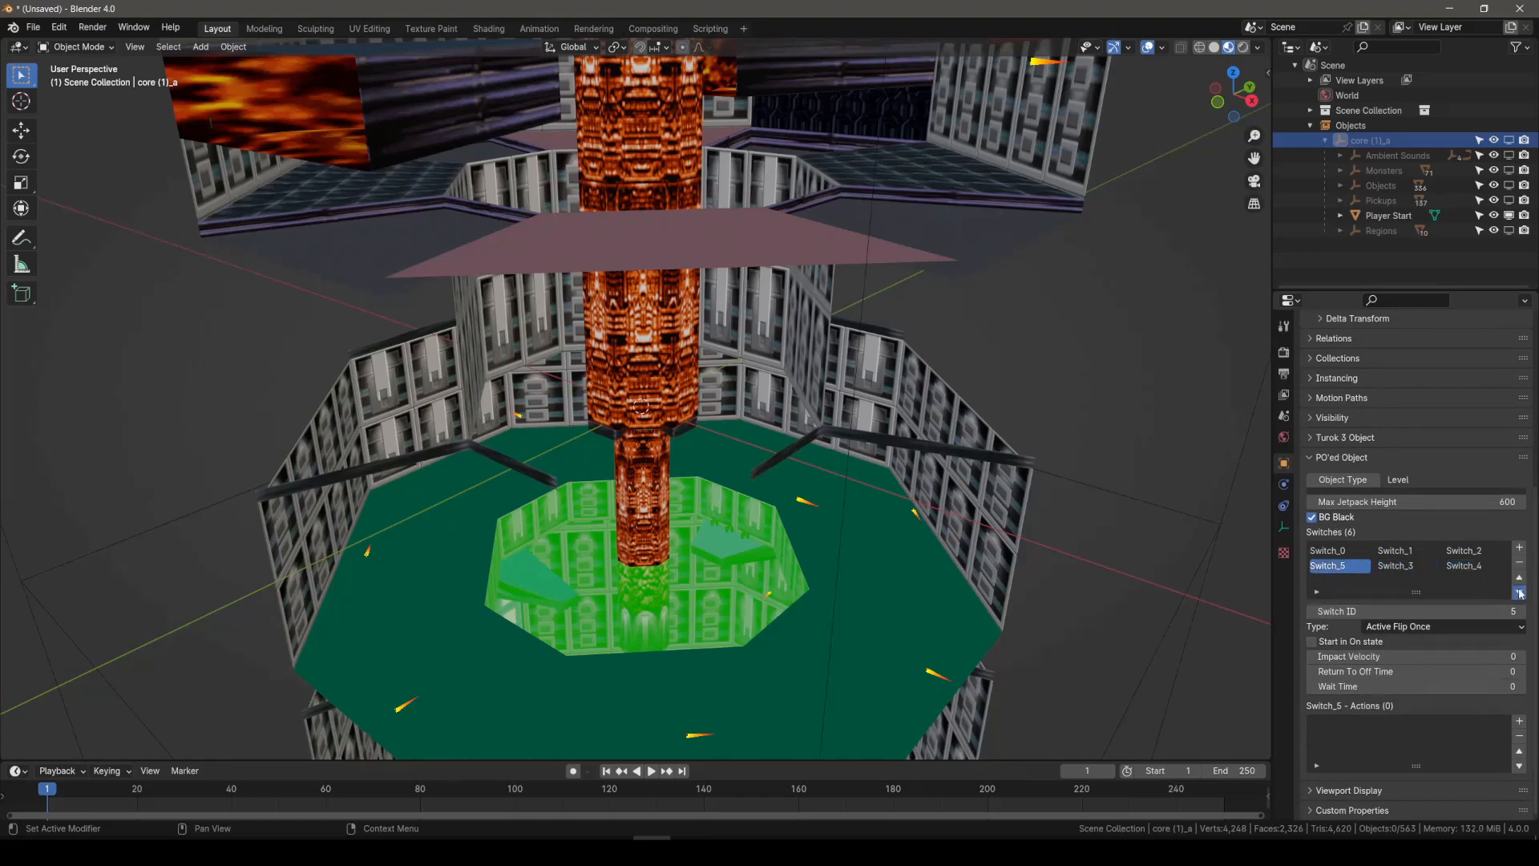
left_click(1520, 593)
left_click(1520, 593)
left_click(1412, 566)
left_click(1474, 568)
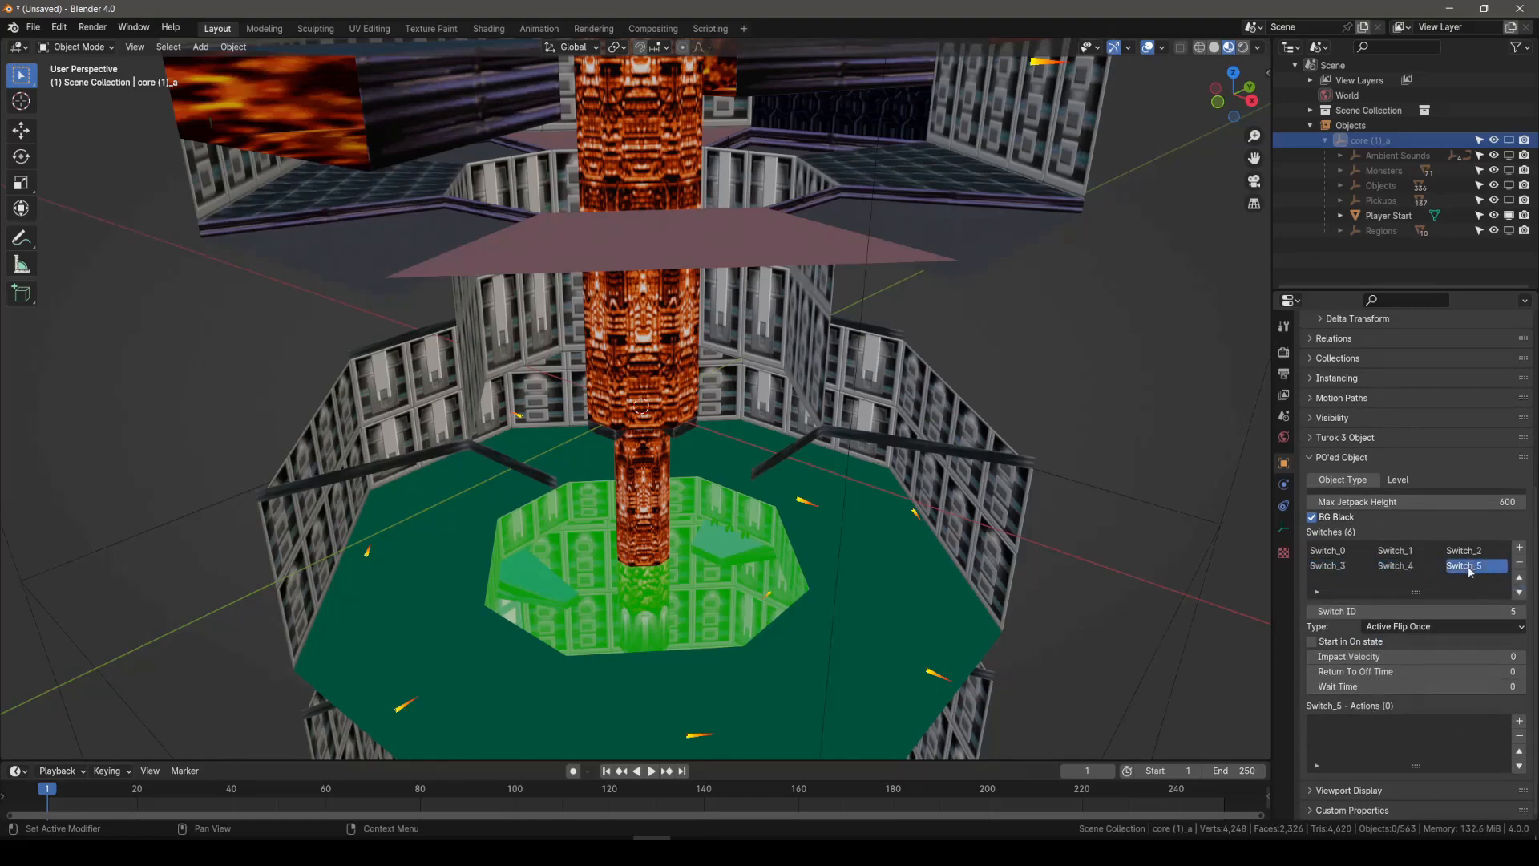
Step: Select Switch_1 in the level's switch list and adjust its Impact Velocity and Wait Time
left_click(1395, 551)
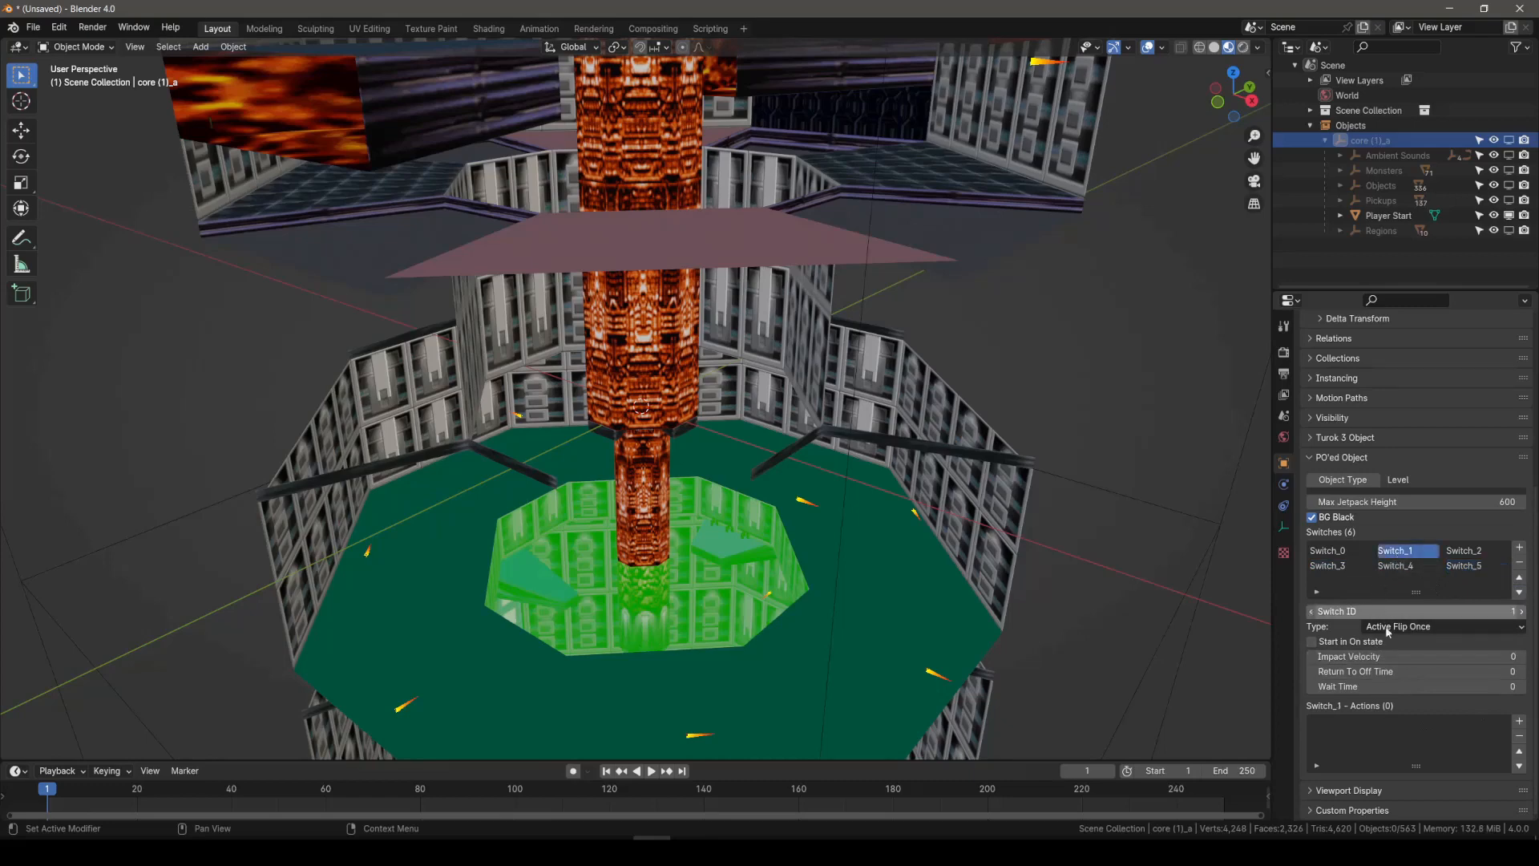
left_click_drag(1370, 656, 1413, 657)
left_click_drag(1371, 685, 1395, 685)
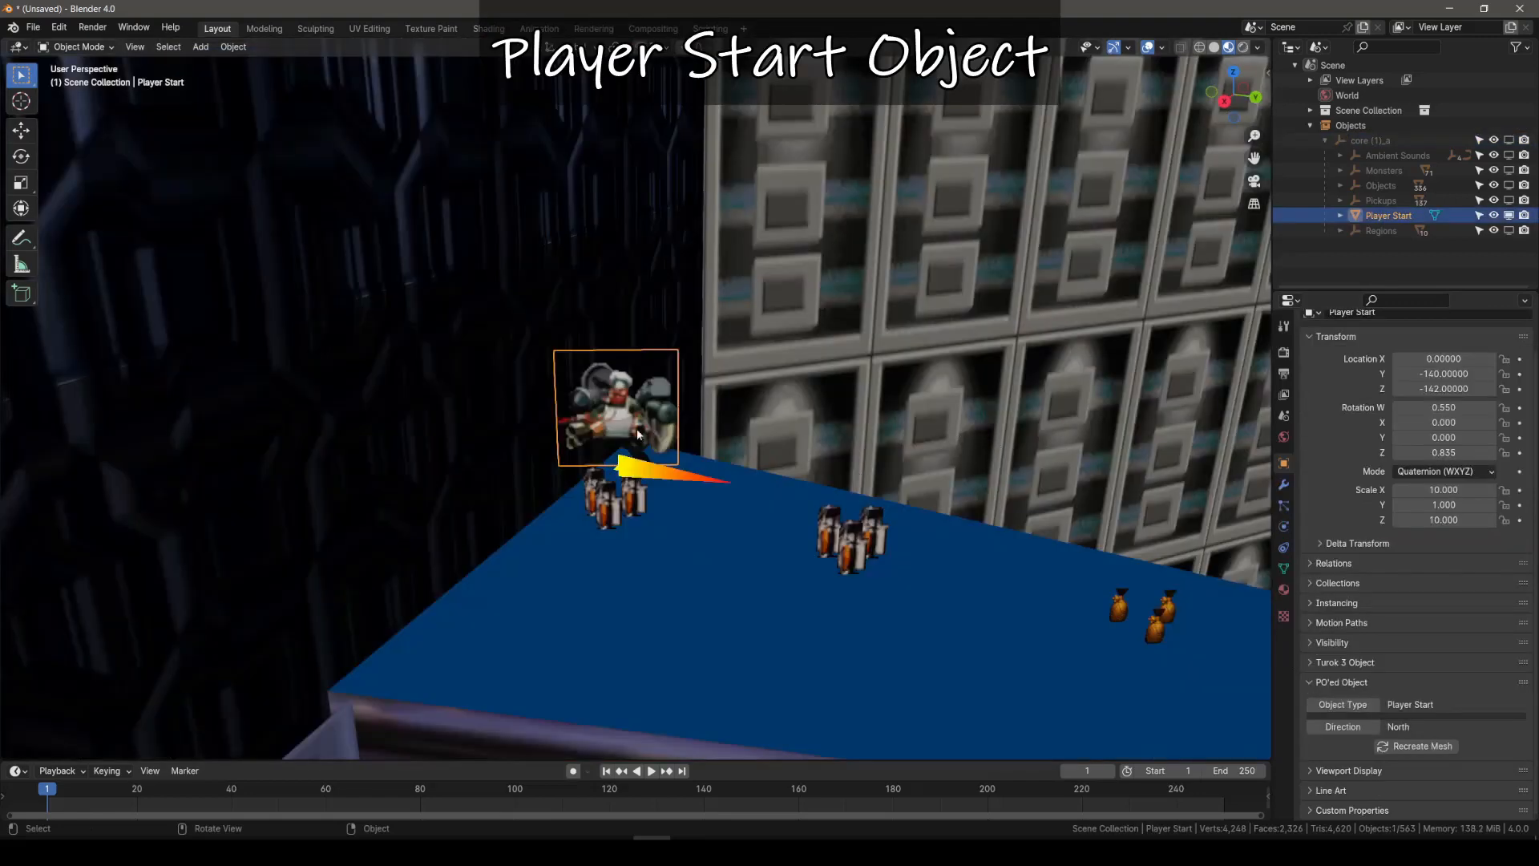
Step: Move the Player Start object along the blue platform to about X 2.48, Y -128.4, Z -142 and set its direction to East
key("g")
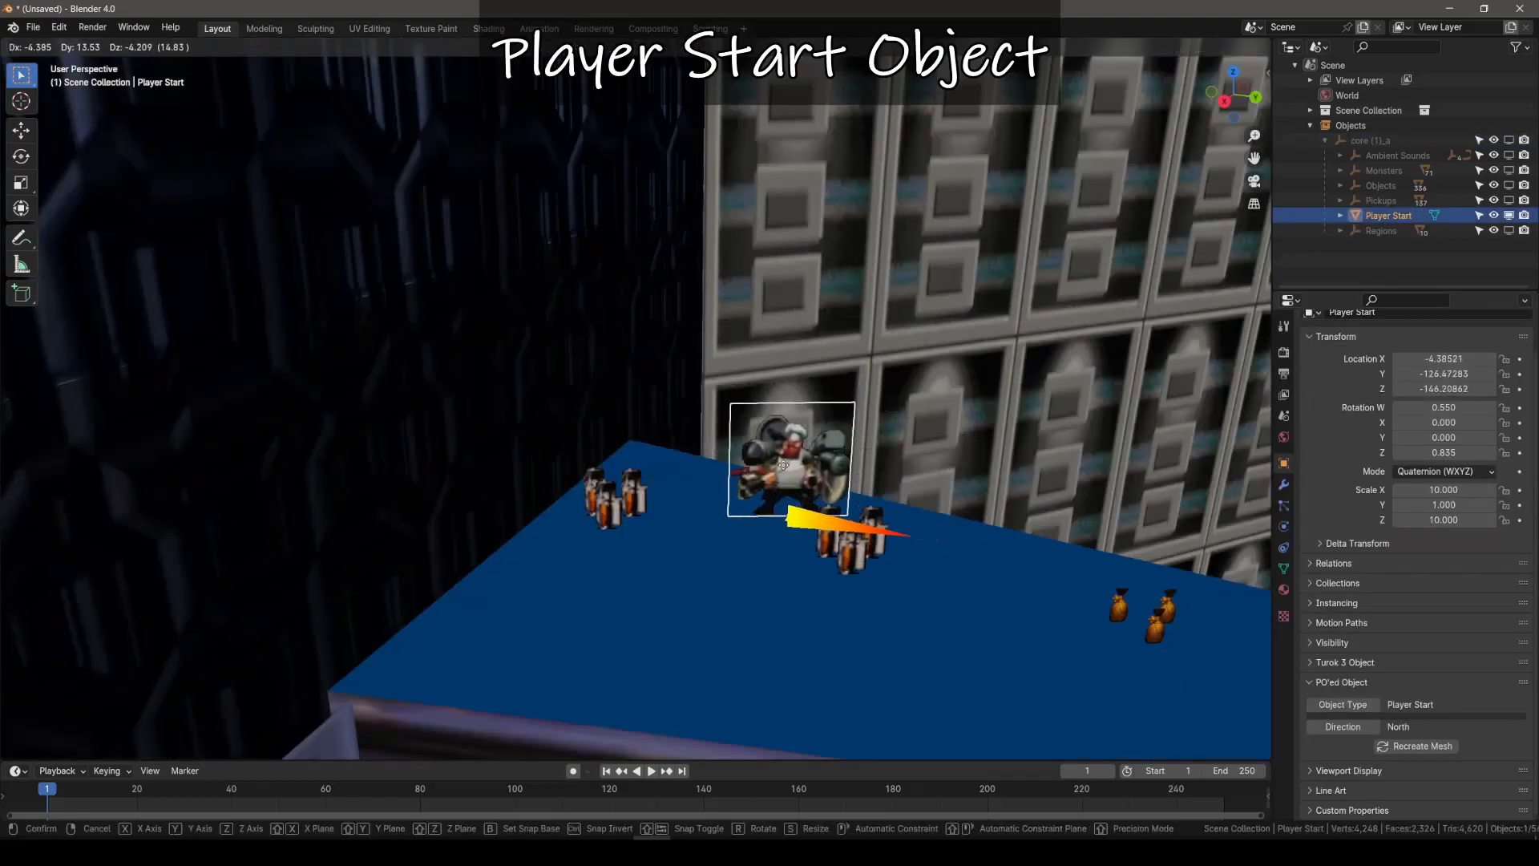
left_click(799, 519)
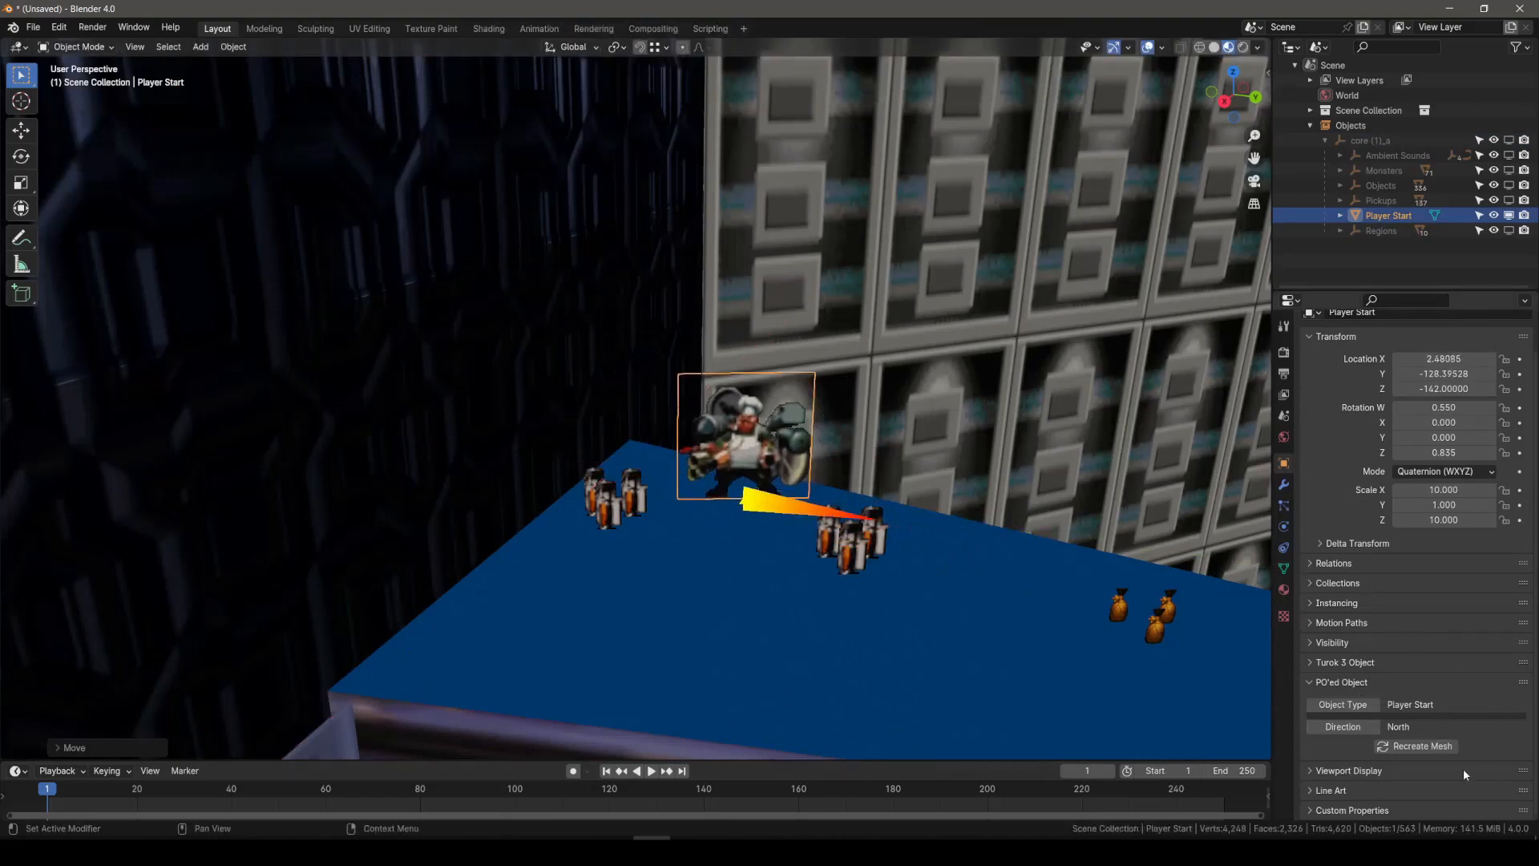
left_click(1344, 727)
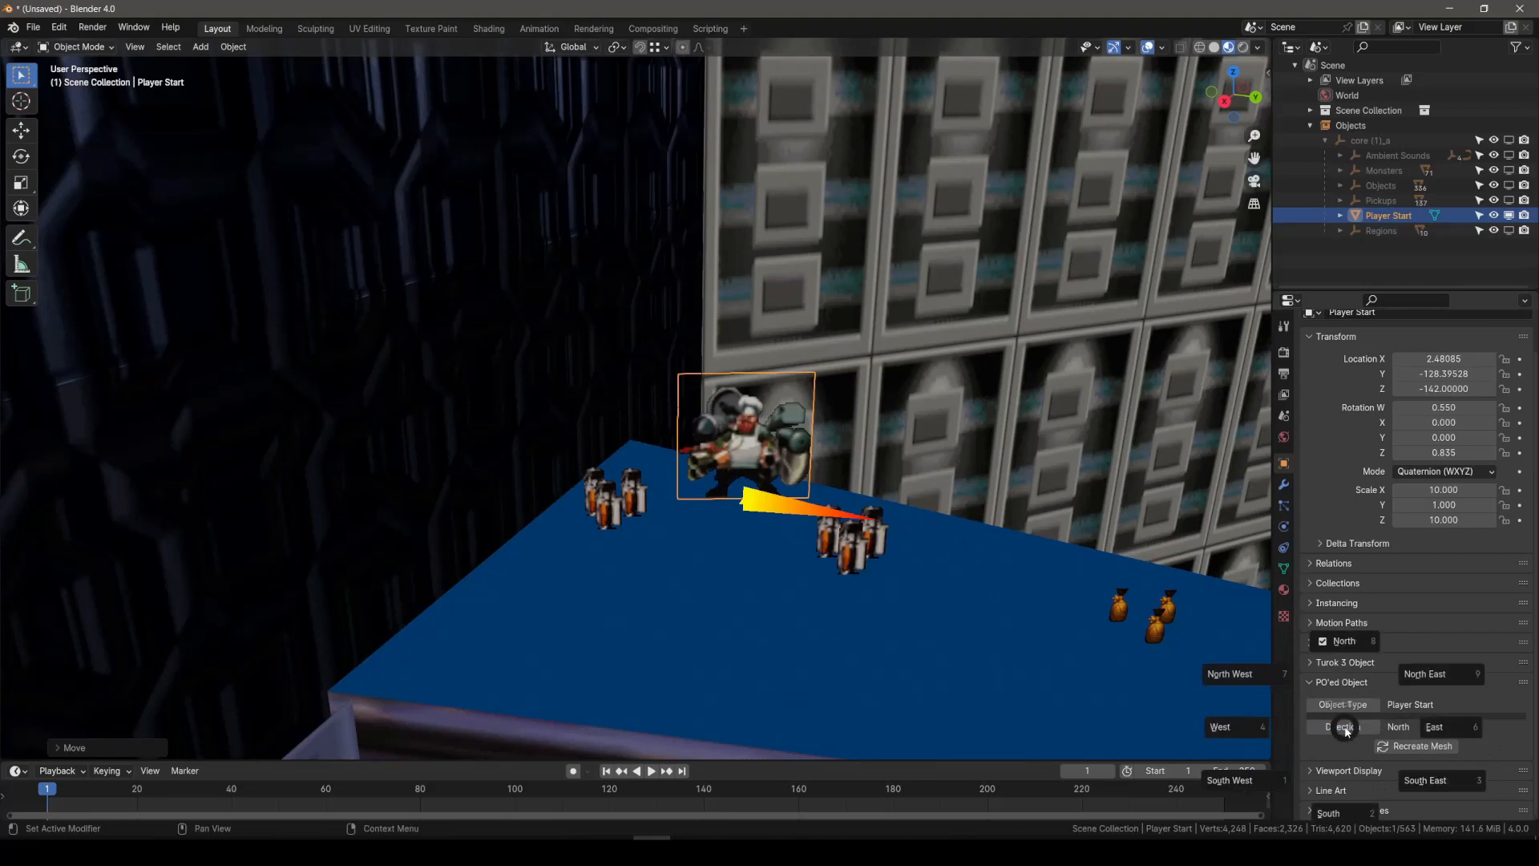
left_click(1449, 726)
Step: Switch the Player Start's direction to West, to North East, and finally to North using the viewport direction selector
right_click(851, 462)
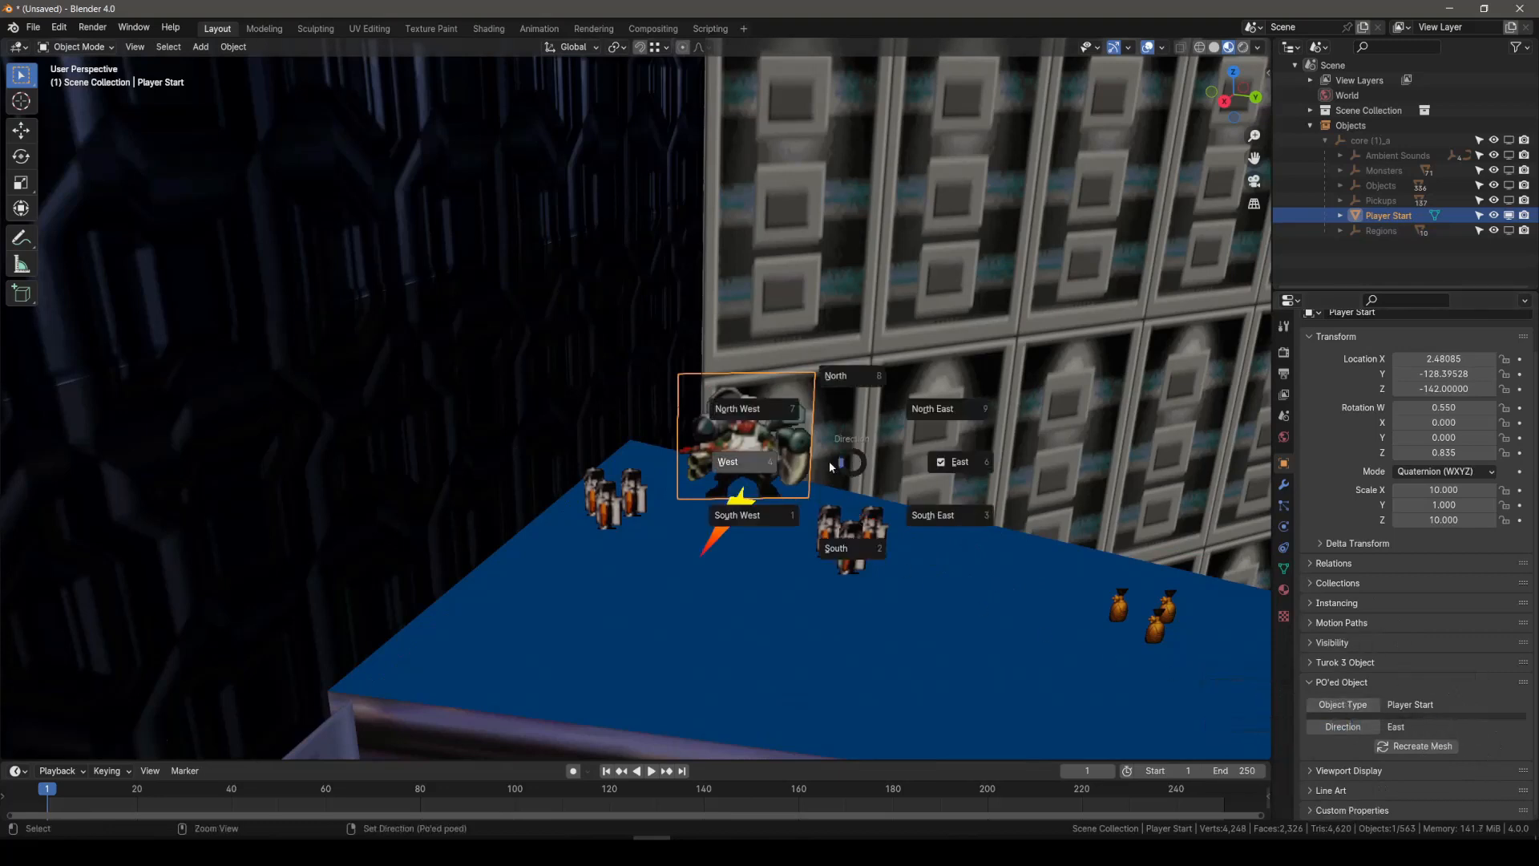
left_click(746, 462)
right_click(892, 469, "ctrl")
left_click(981, 422)
right_click(973, 427, "ctrl")
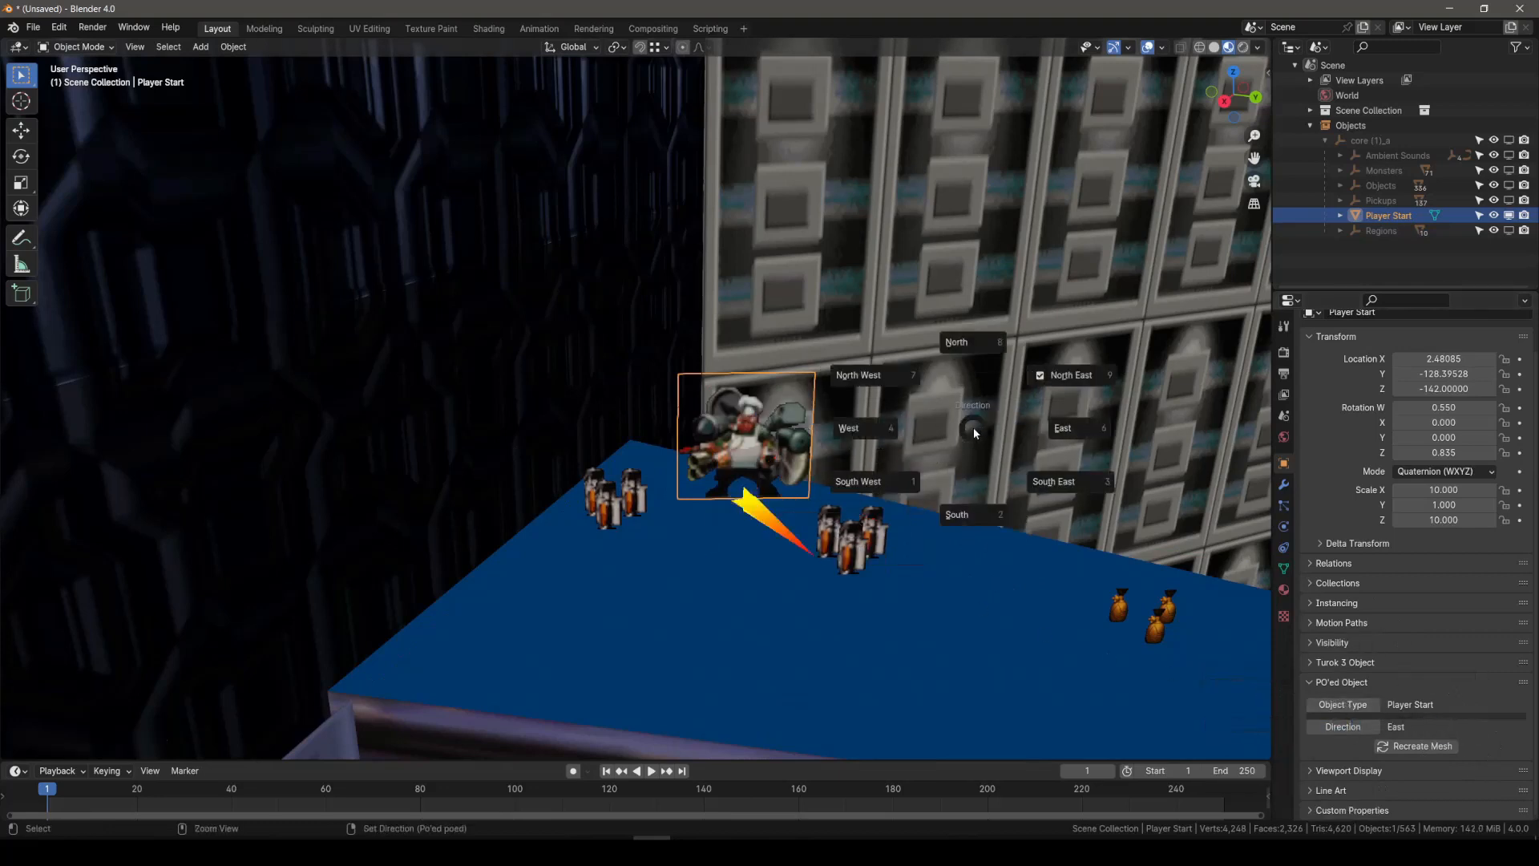
left_click(955, 350)
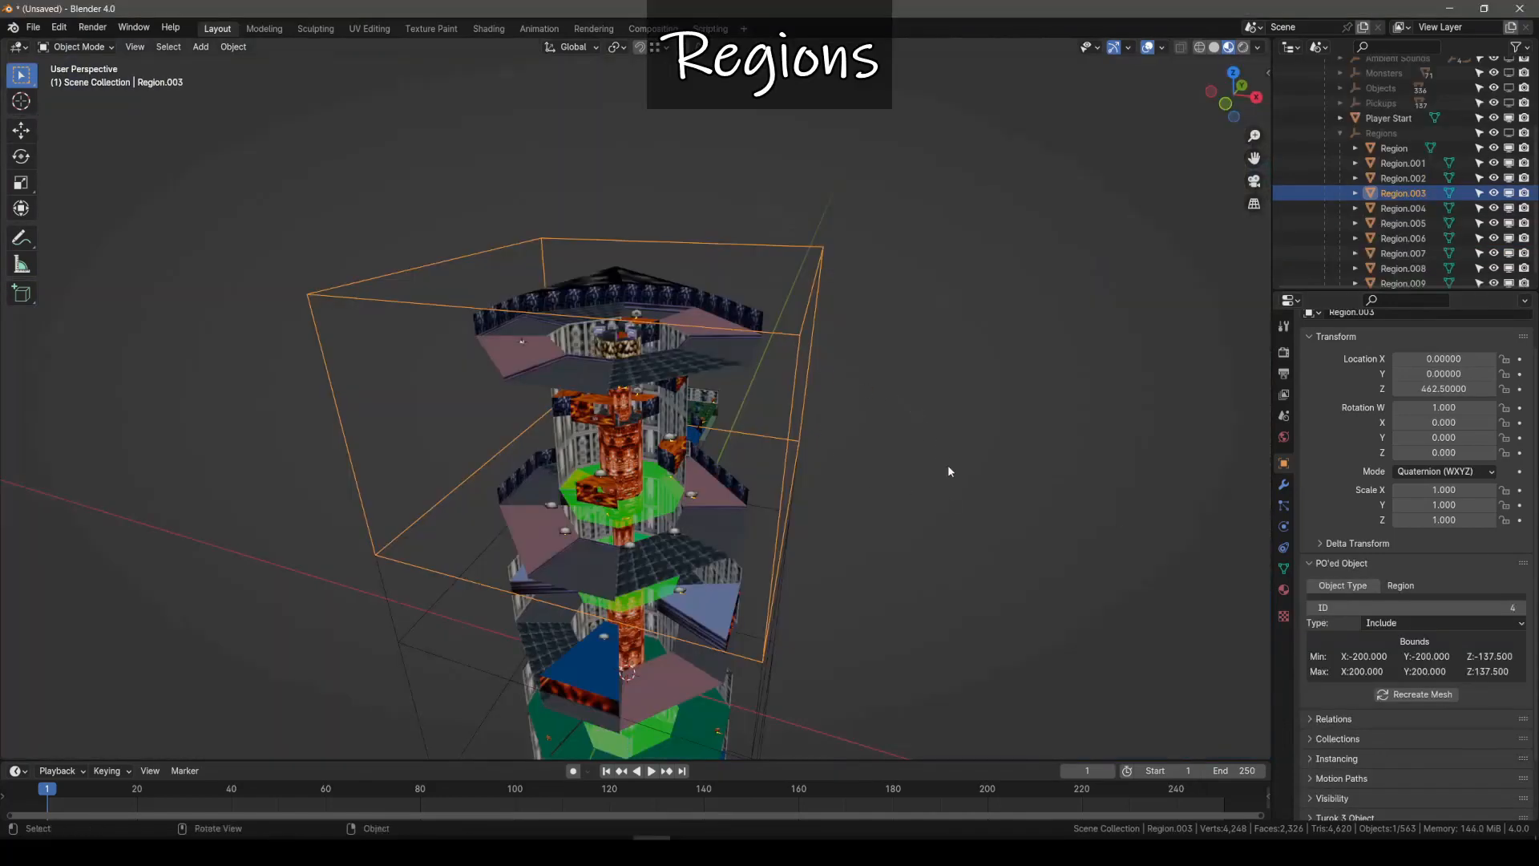
Step: Move Region.003 to about X 12.2, Y 7.3, Z 468.7 and rotate it to a quaternion of about W 0.895, X 0.141, Y -0.384, Z 0.178
key("g")
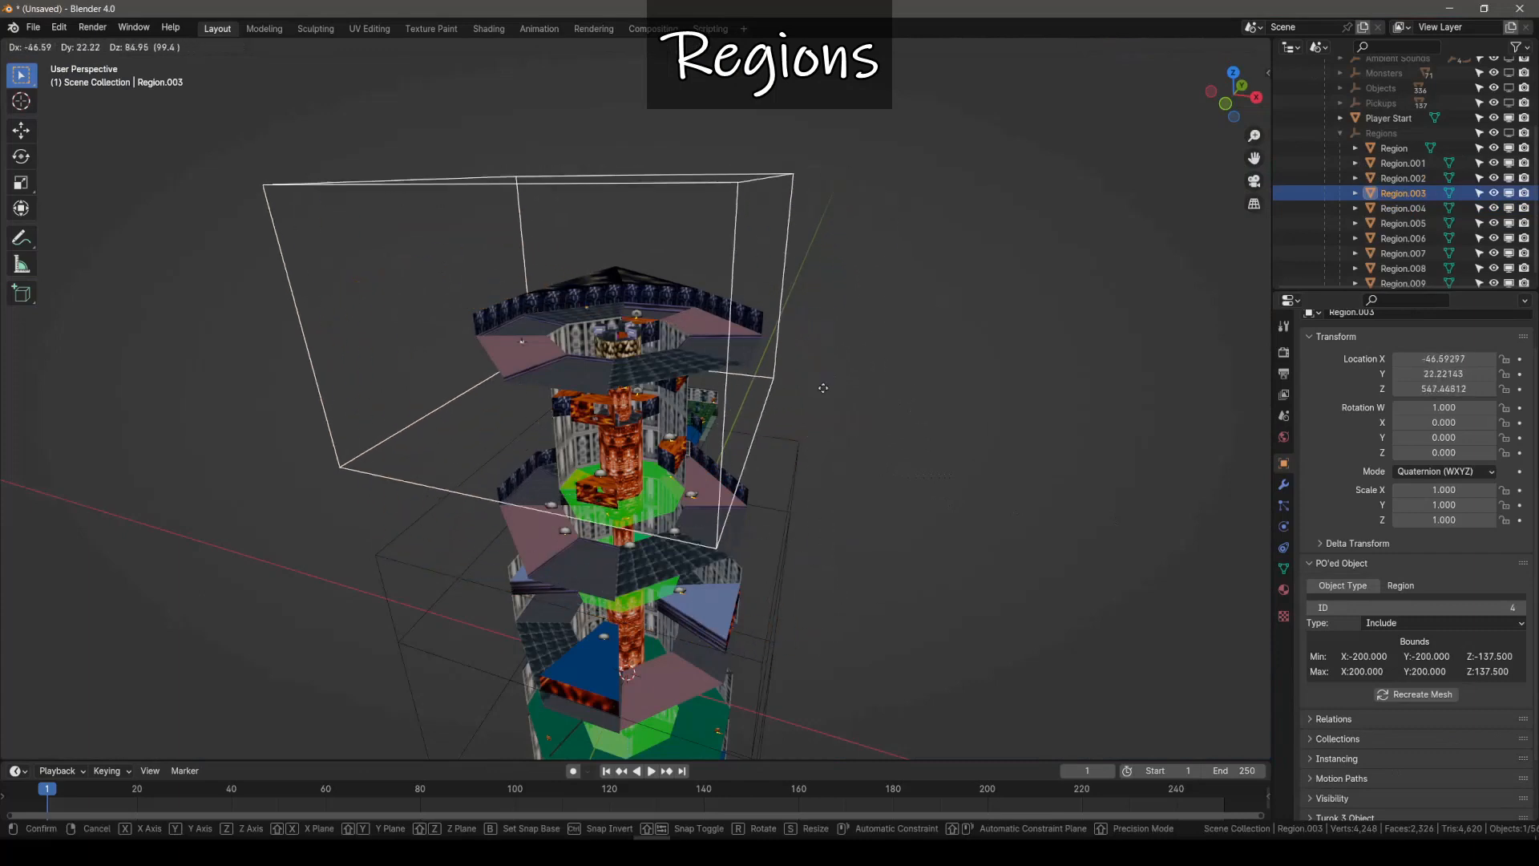
left_click(870, 456)
key("r")
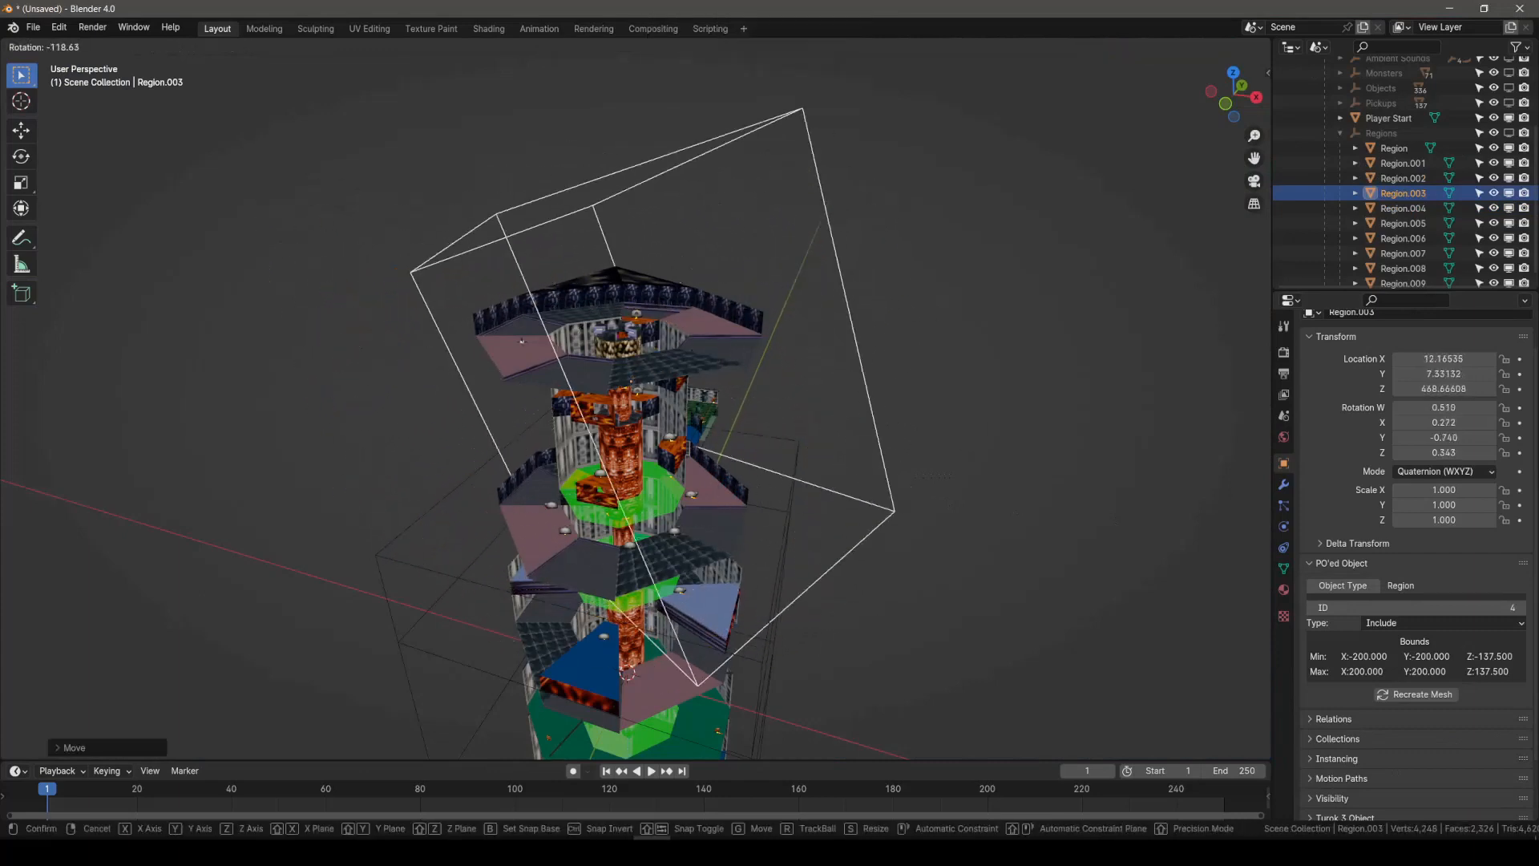
left_click(674, 351)
Step: Try scaling Region.003 down to about 0.85 of its size and undo the scaling
key("s")
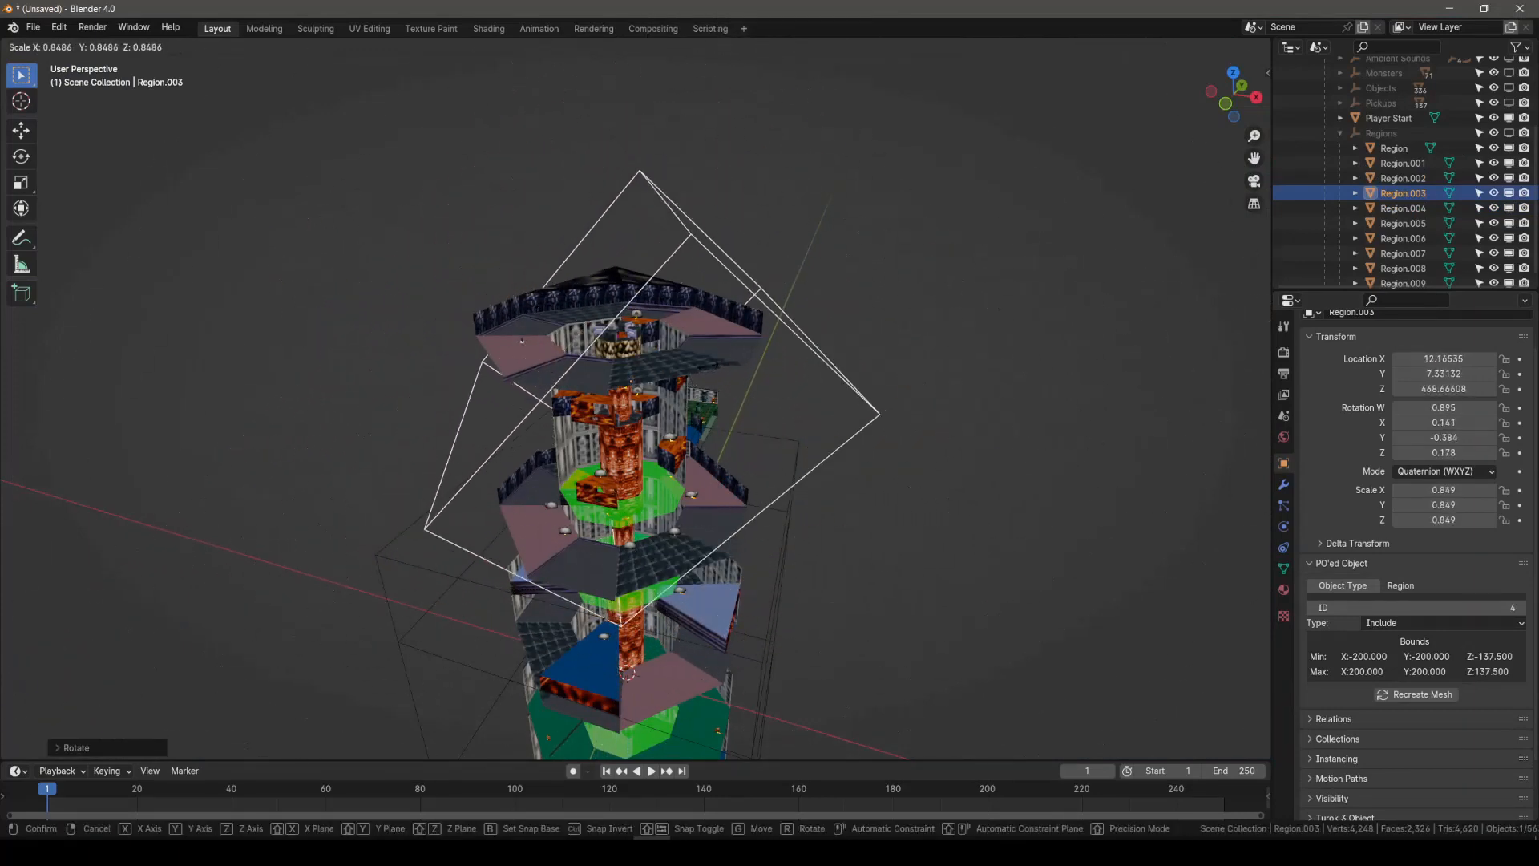
left_click(708, 363)
key("ctrl+z")
key("ctrl+z")
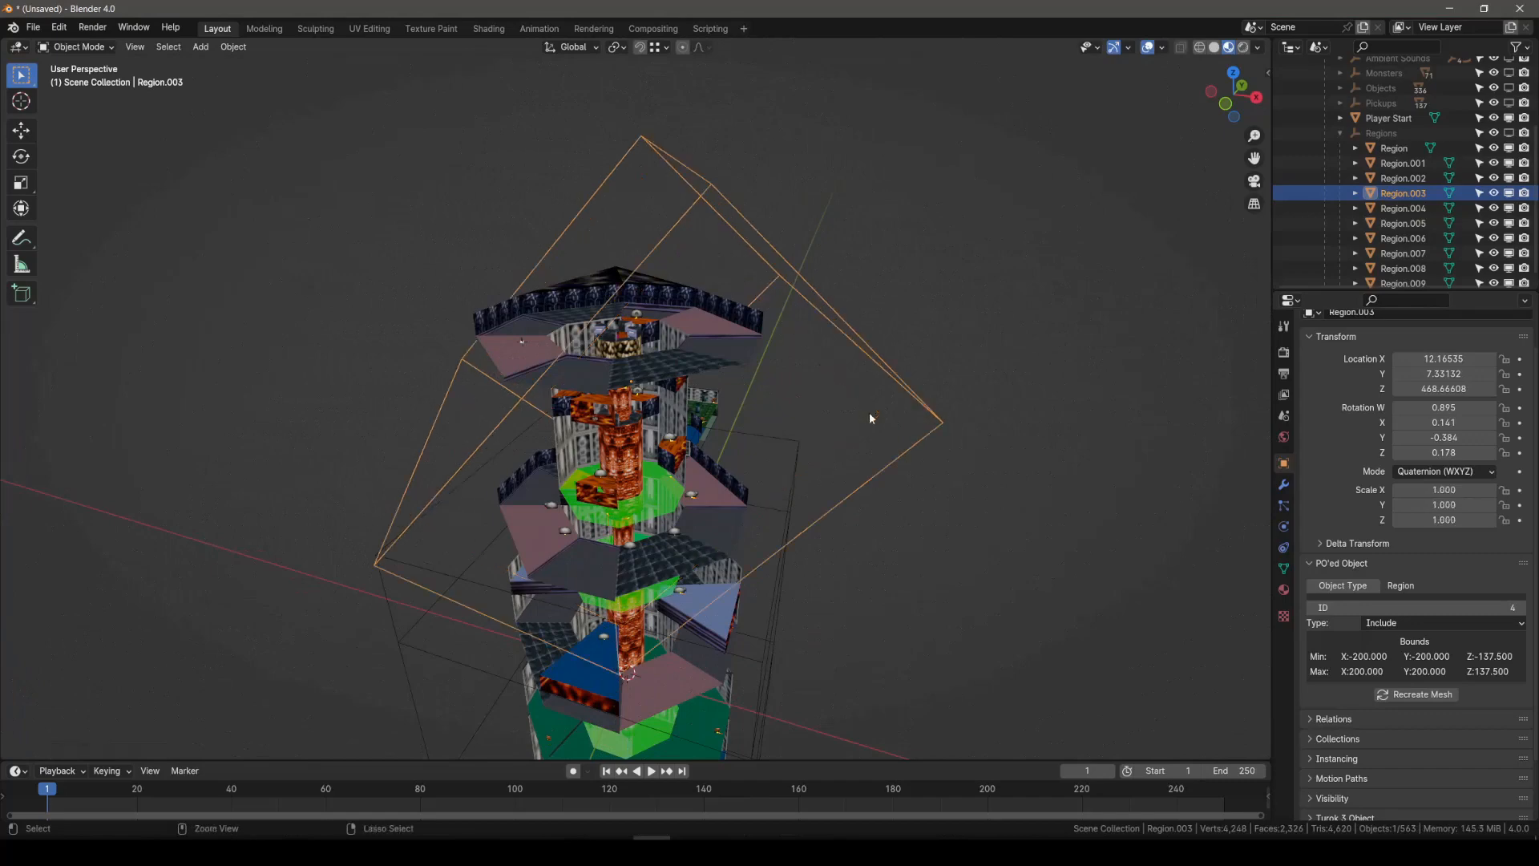
Step: Undo Region.003's move and rotation, and move its front face outward along Y to a bound of about -210.167 in Edit Mode
key("ctrl+z")
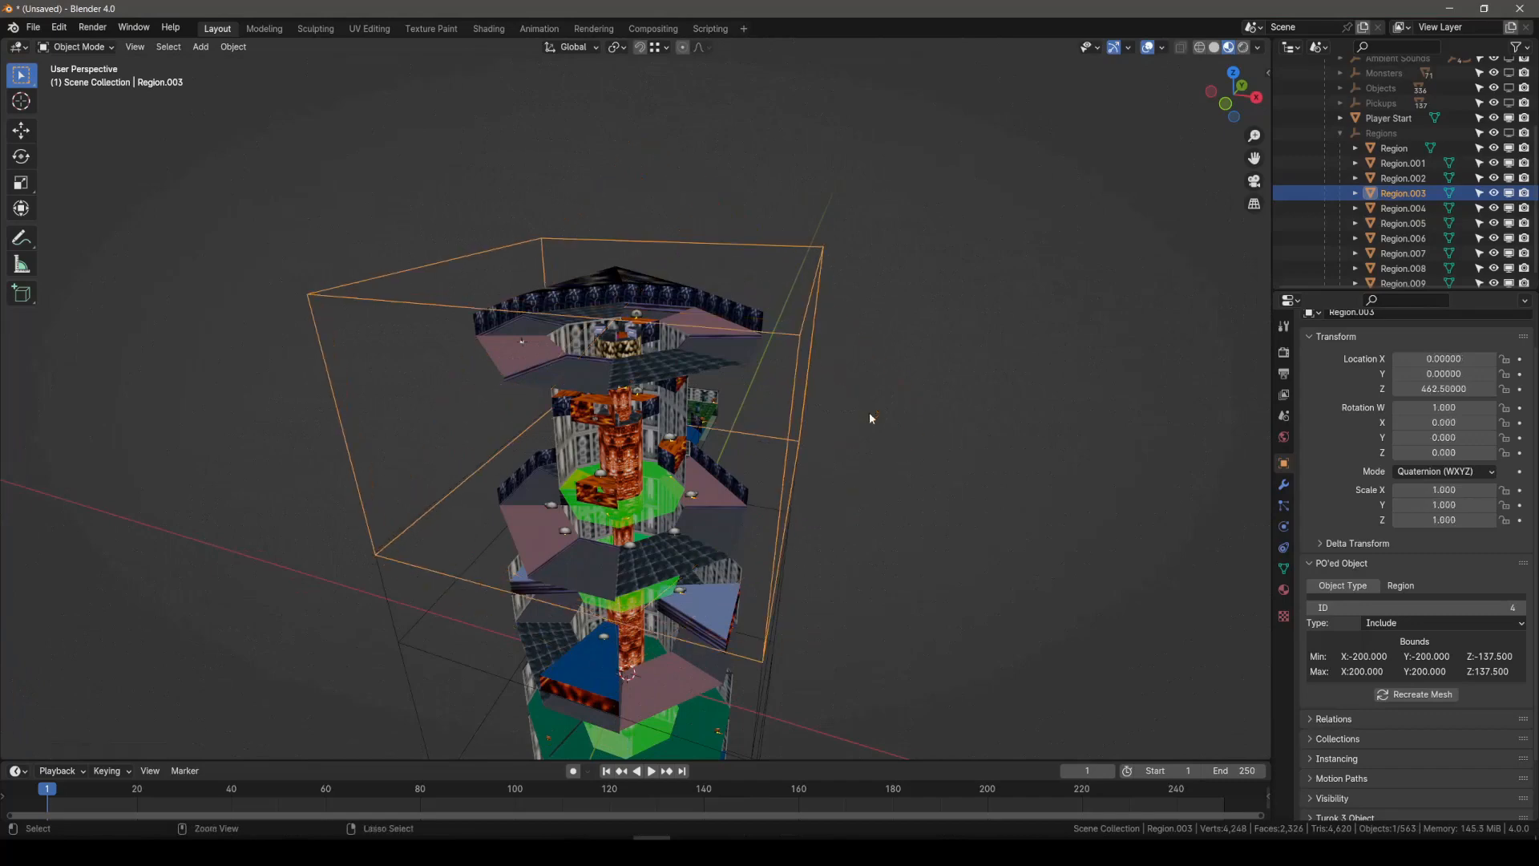
key("Tab")
left_click(777, 376)
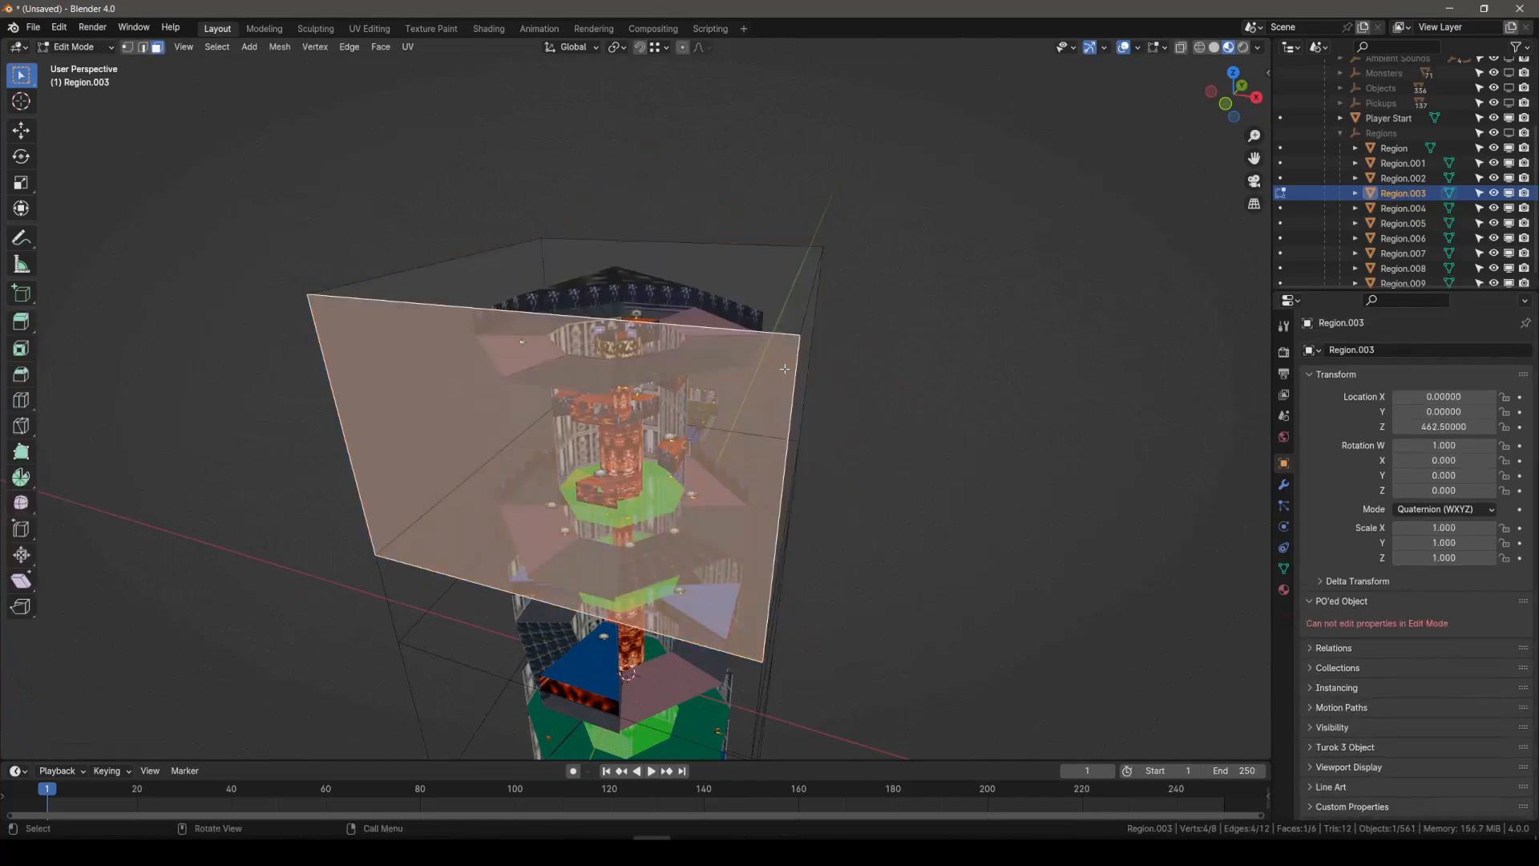
key("g")
key("y")
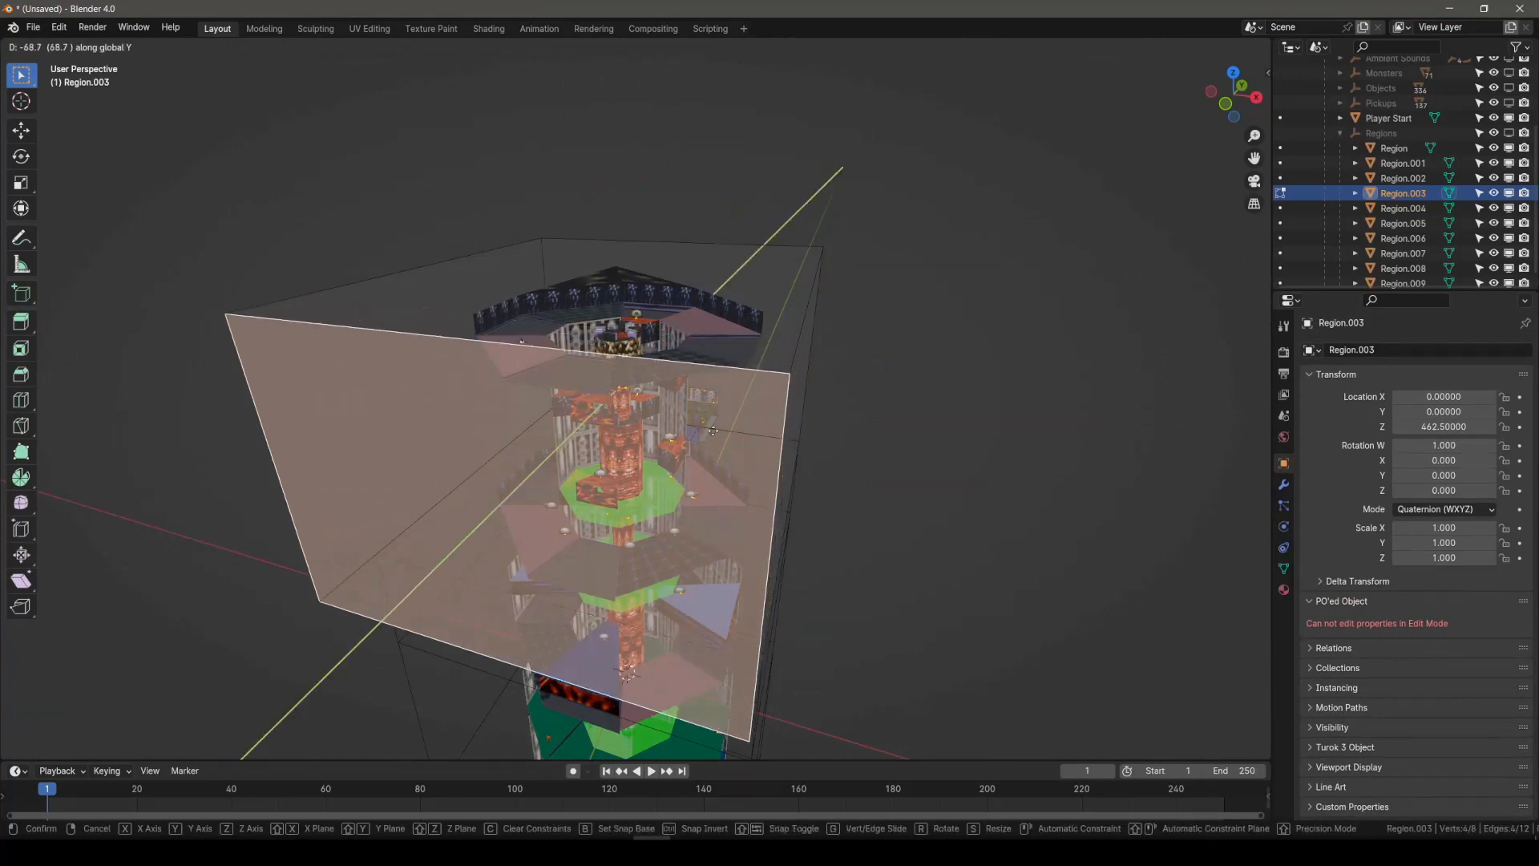
key("Escape")
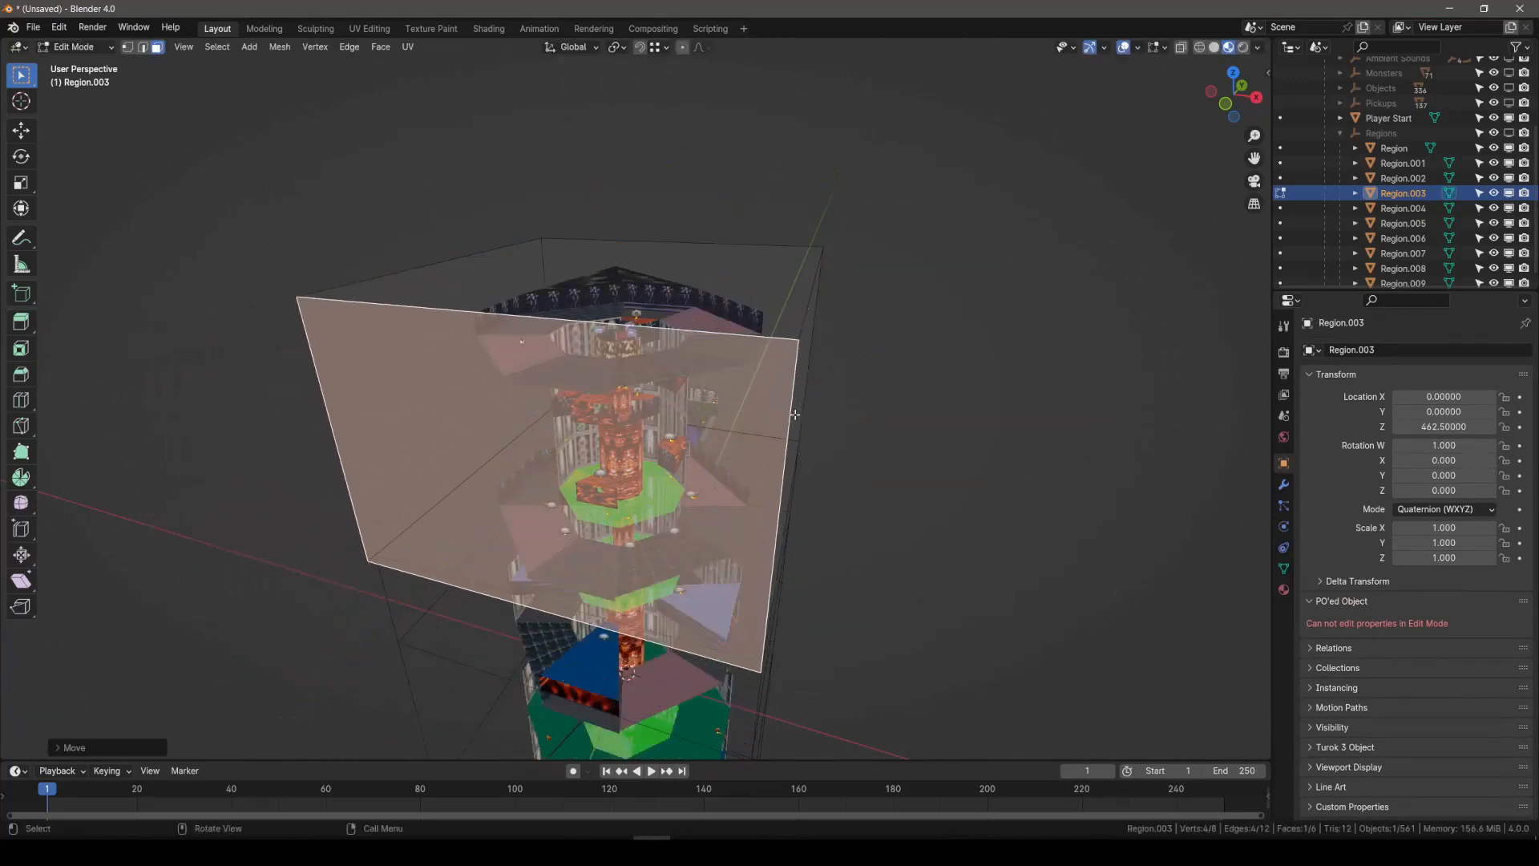
Step: Raise Region.003's top face along Z to a bound of about 159.002, return to Object Mode and recreate the region's mesh
left_click(746, 305)
key("z")
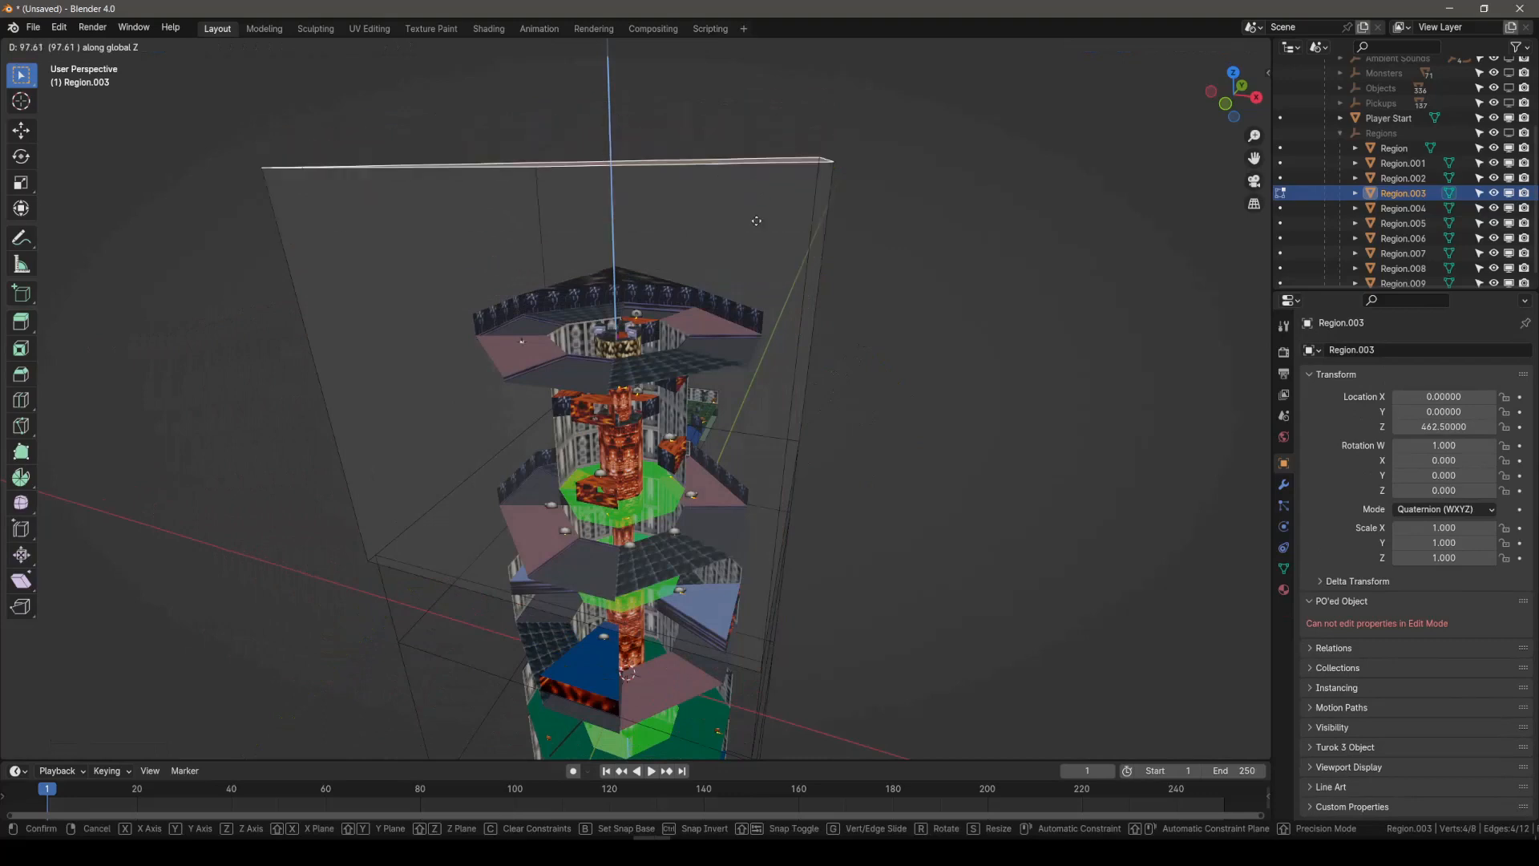
left_click(761, 284)
key("Tab")
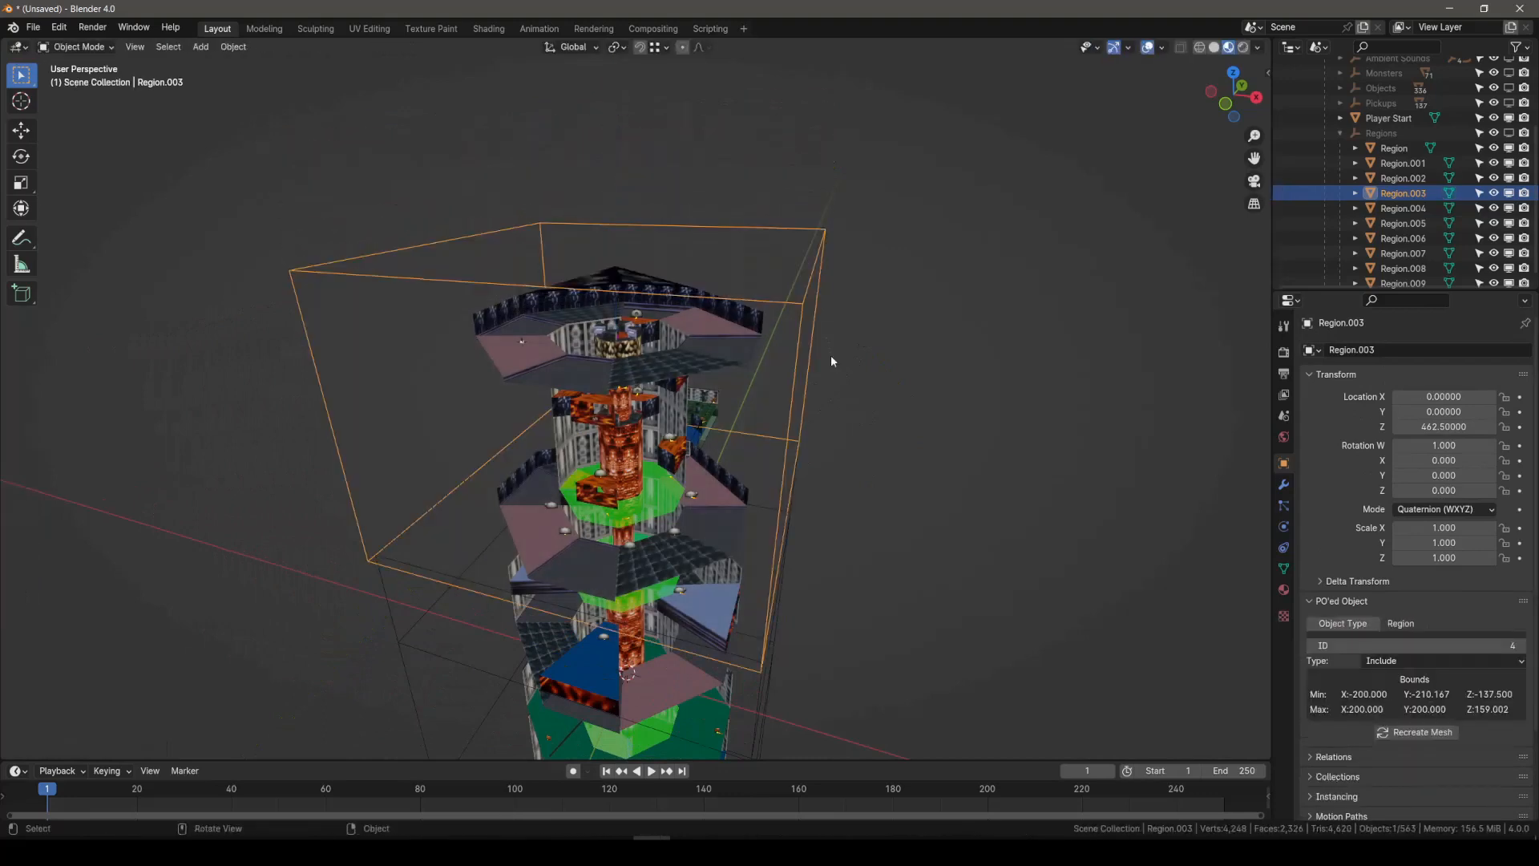
scroll(1415, 561, "down", 3)
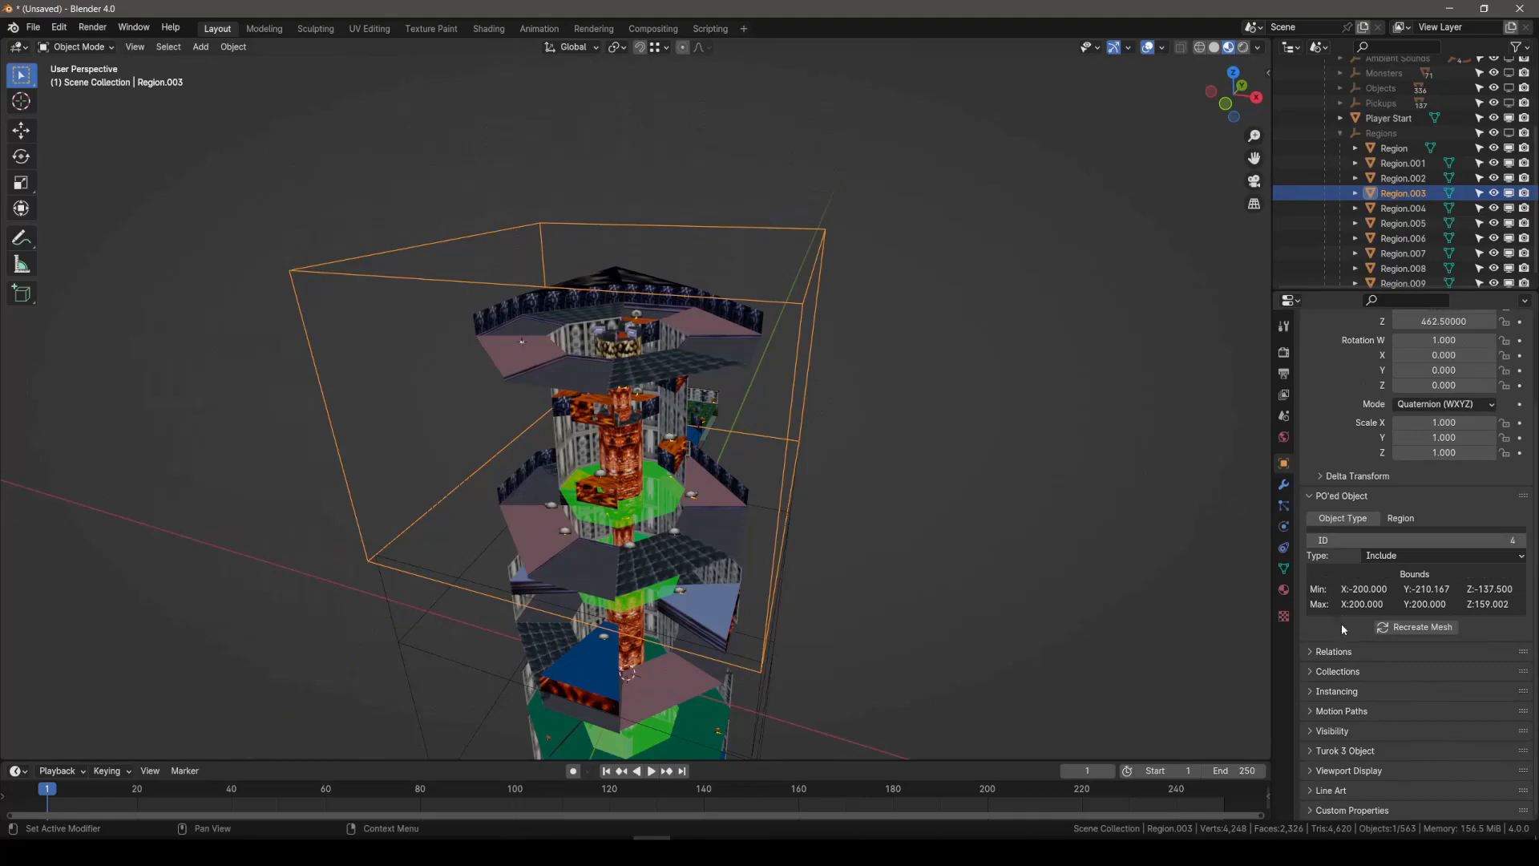
left_click(1411, 627)
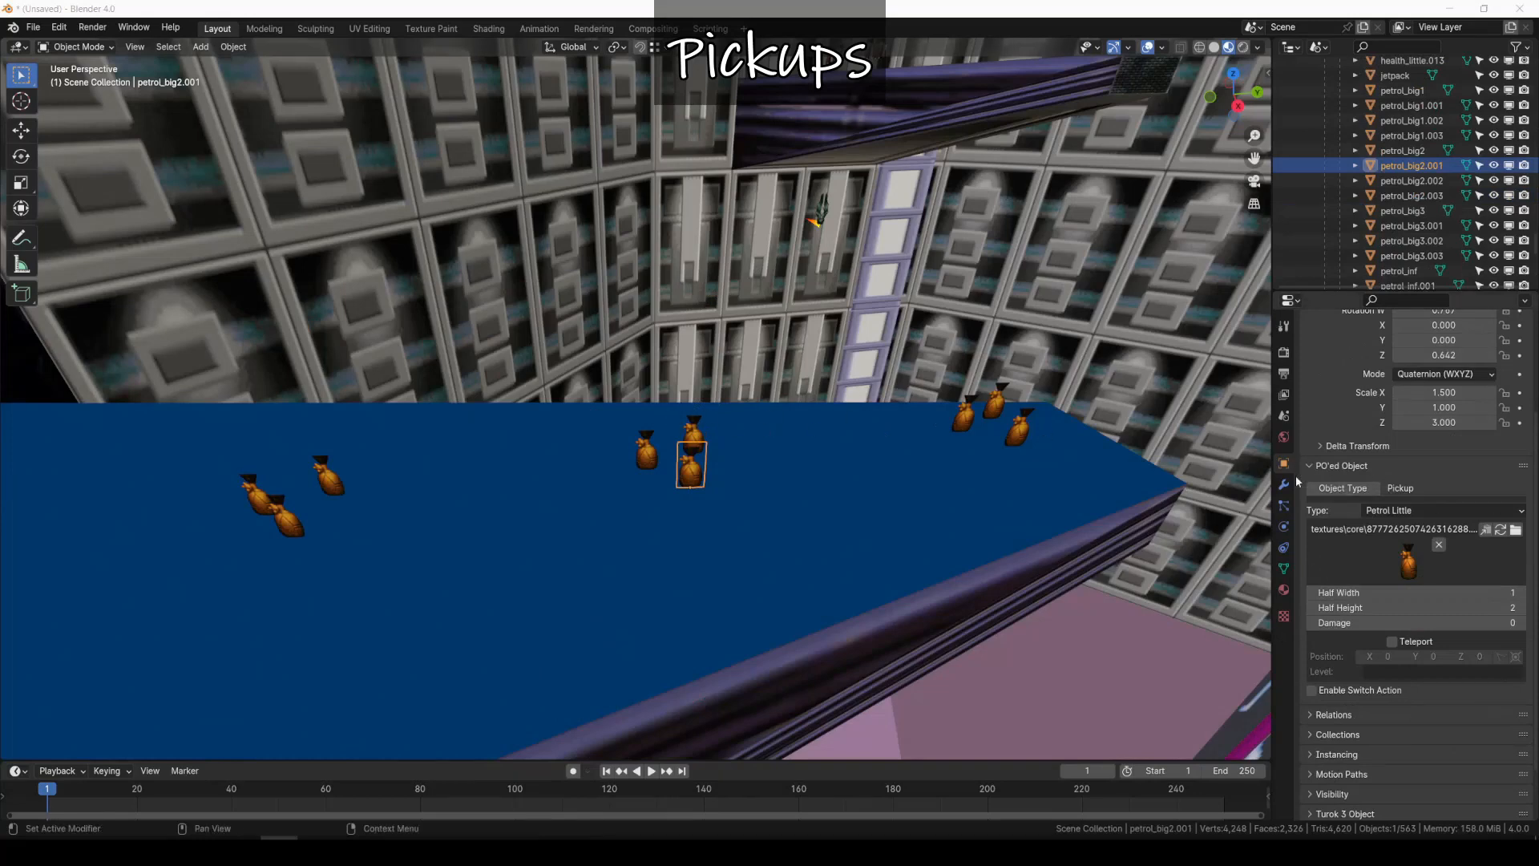
Step: Set the texture of the petrol_big2.001 pickup to 8775574209460961408.png from the pompous2 textures folder
left_click(1516, 530)
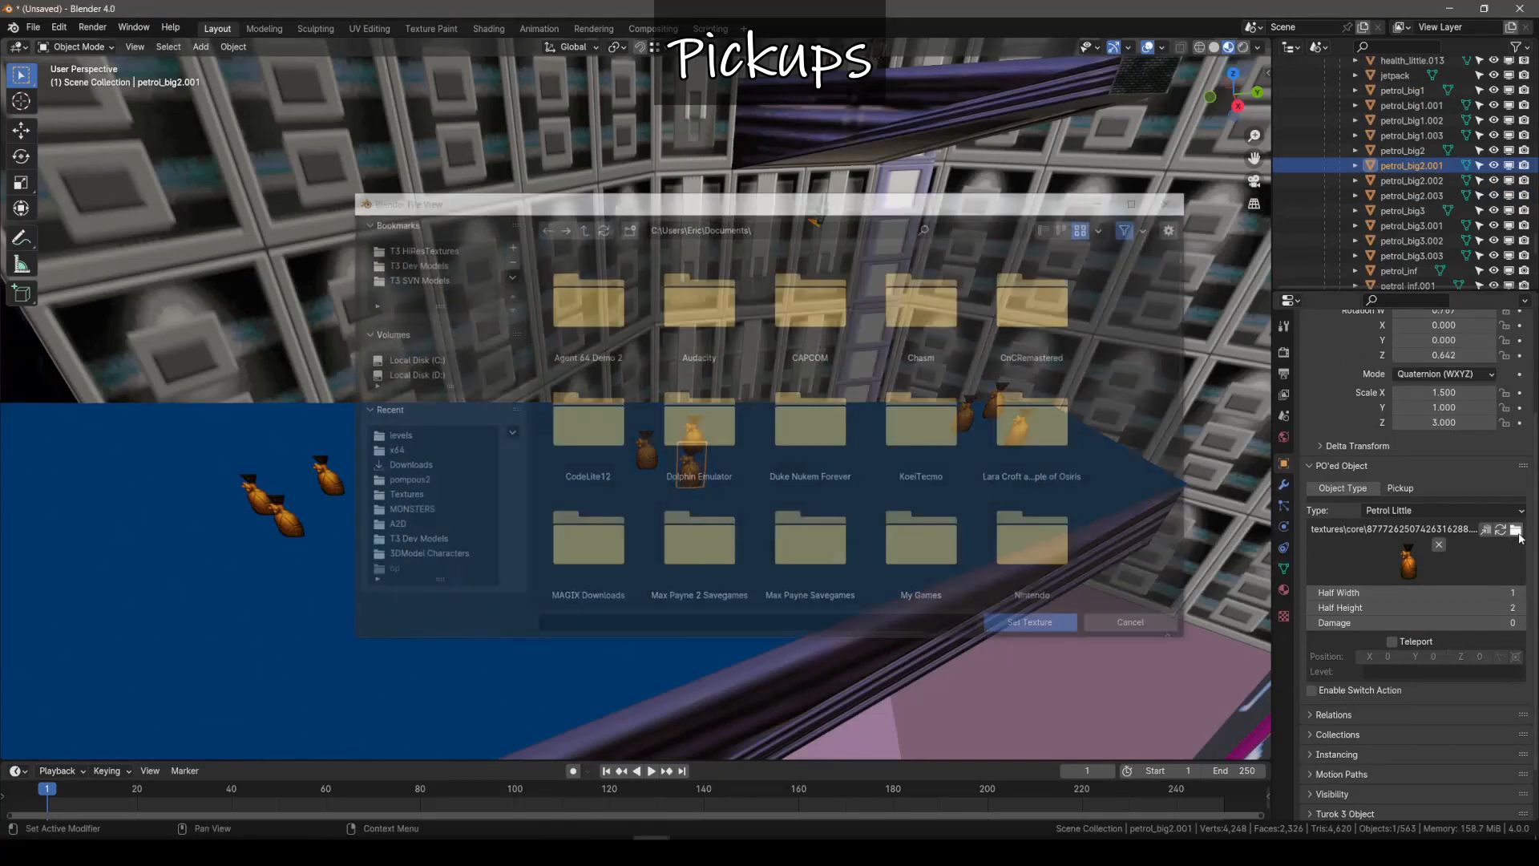
left_click(417, 484)
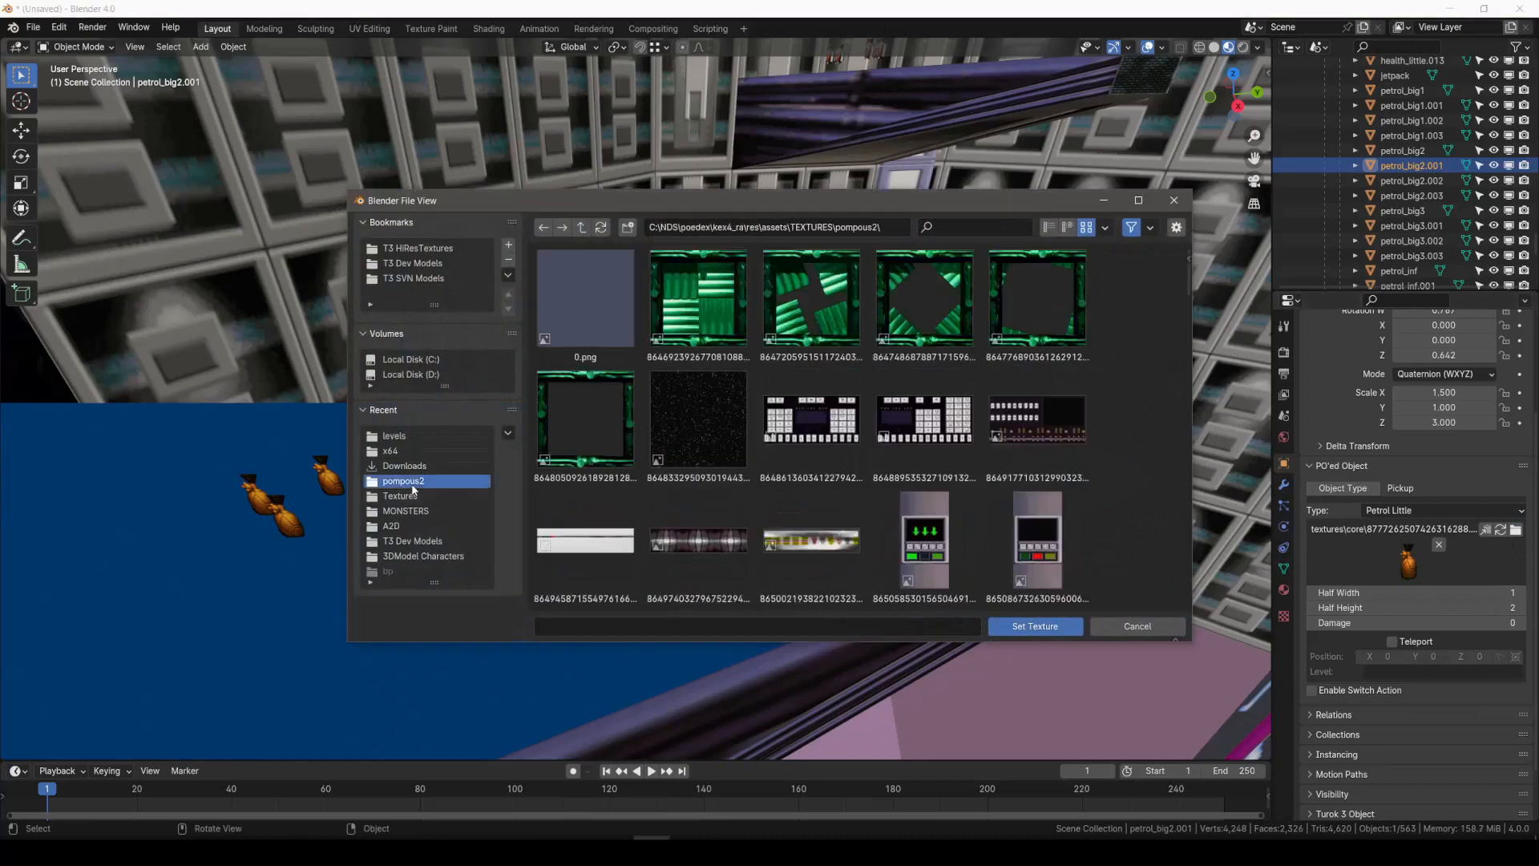
scroll(1085, 443, "down", 5)
scroll(1085, 442, "down", 10)
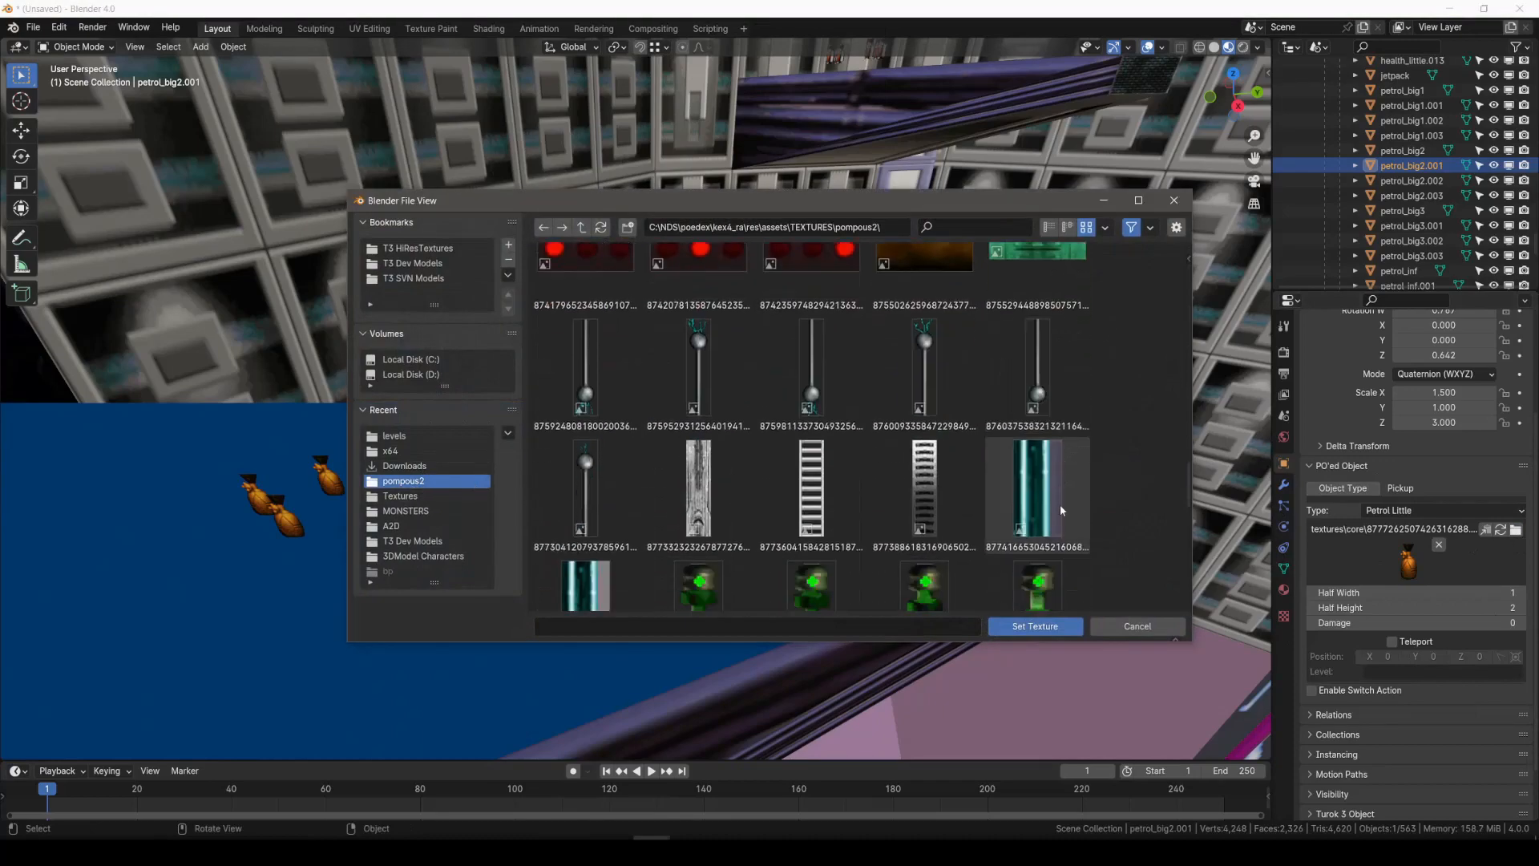
scroll(1060, 504, "down", 3)
left_click(1066, 449)
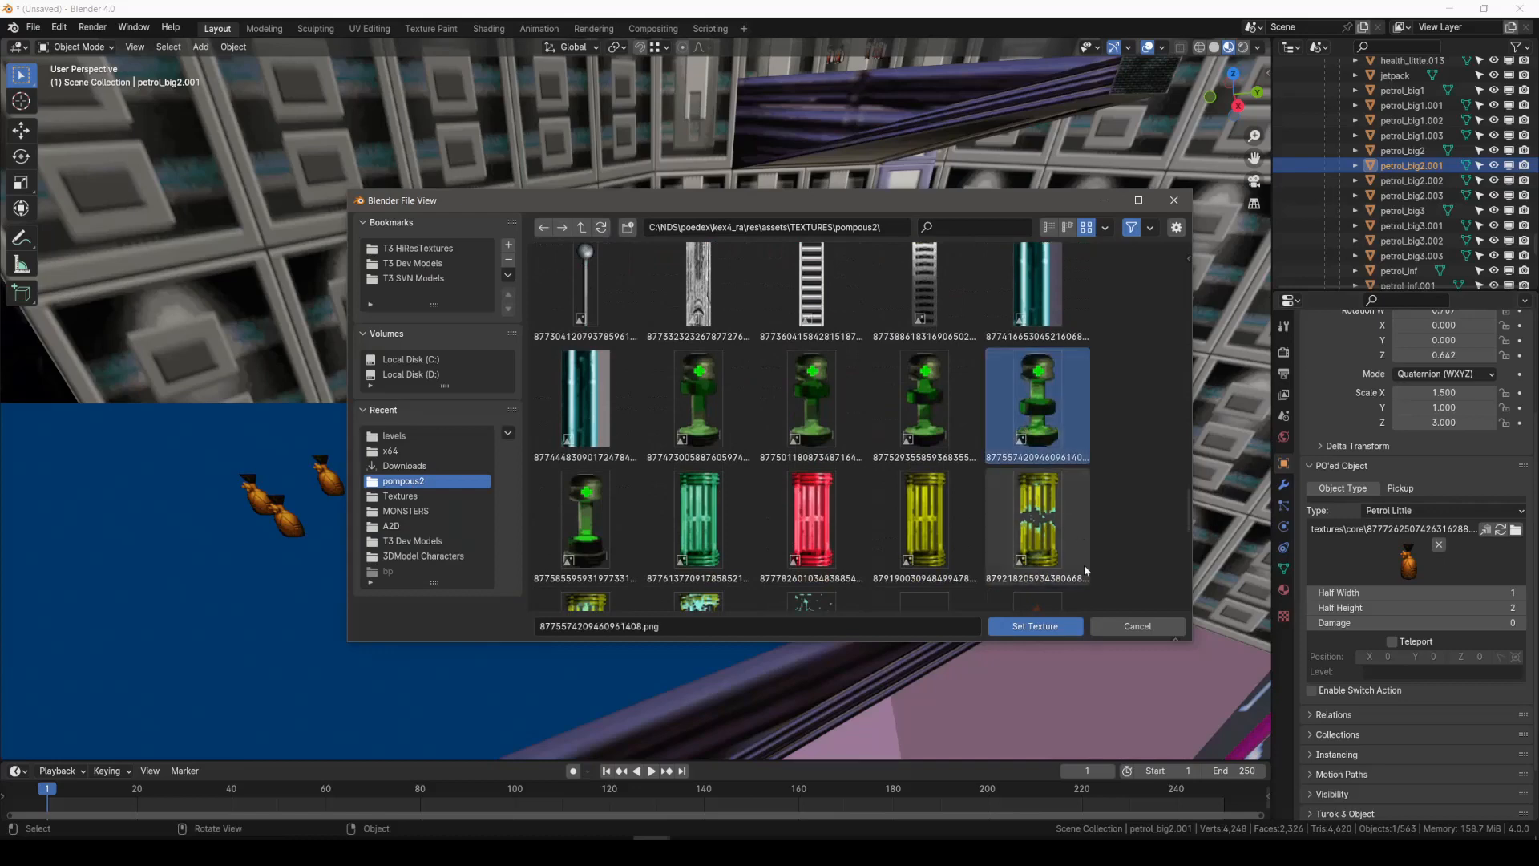
left_click(1042, 628)
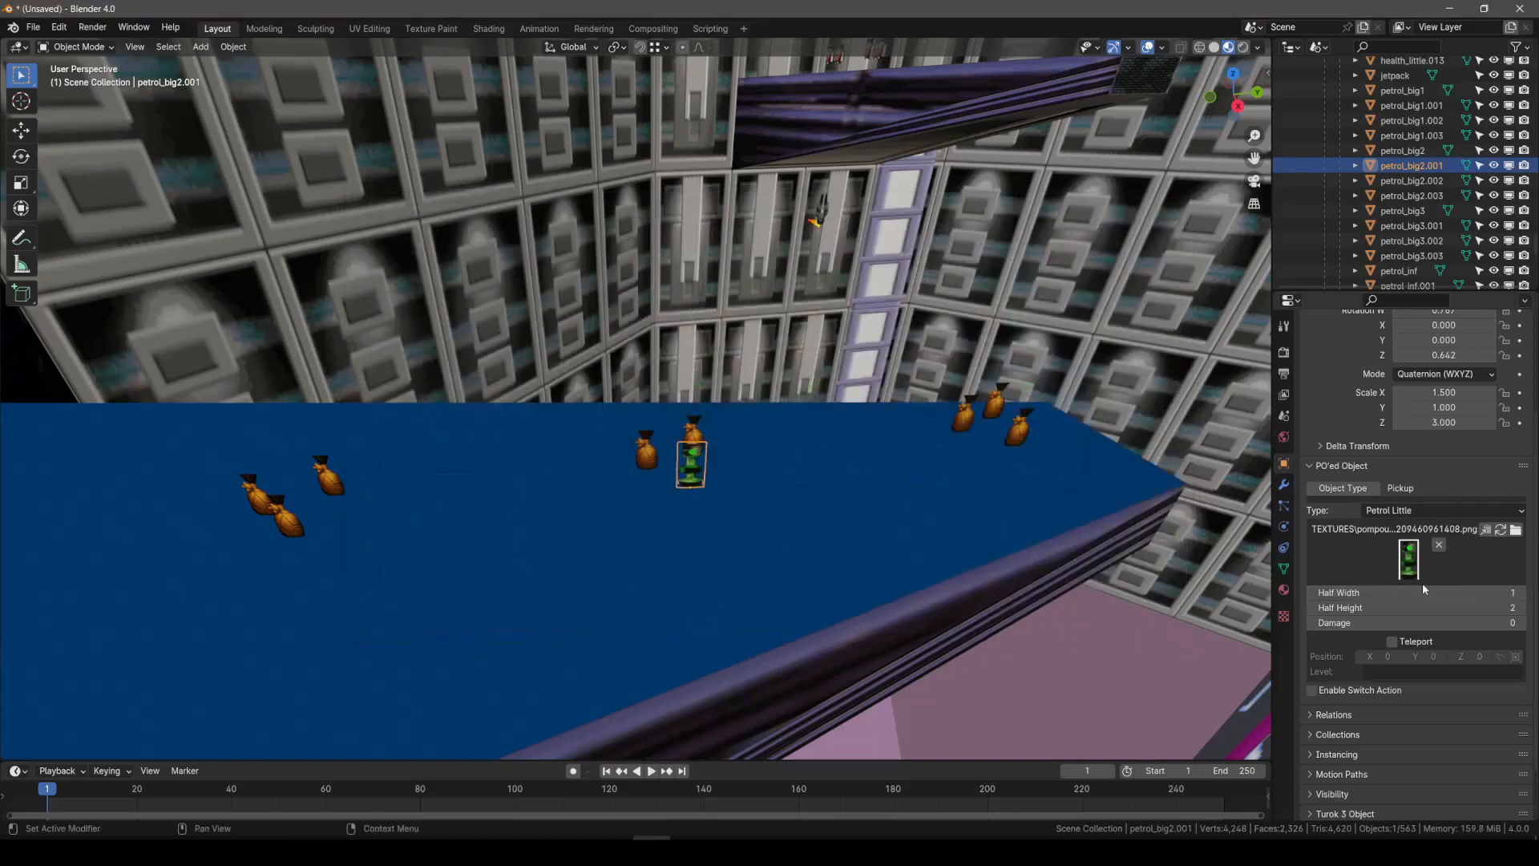
Step: Try a Half Width of 10 and a Half Height of 17 on the pickup, refresh its size, and undo the changes
mouse_move(1444, 392)
left_mouse_down()
mouse_move(1507, 392)
mouse_move(1419, 392)
left_mouse_up()
key("Escape")
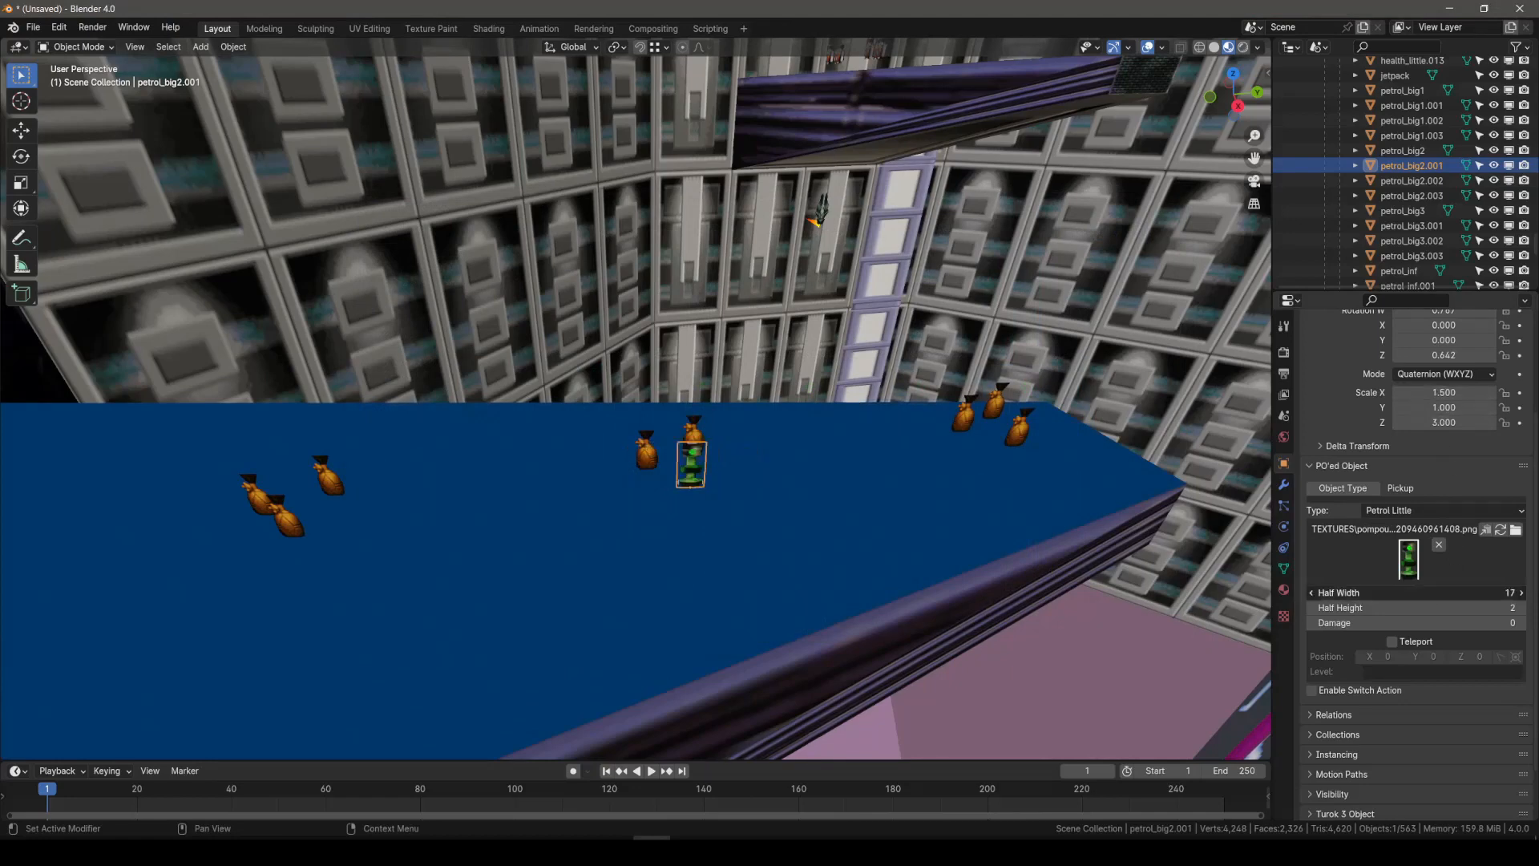
left_click_drag(1455, 592, 1484, 608)
left_click(1501, 530)
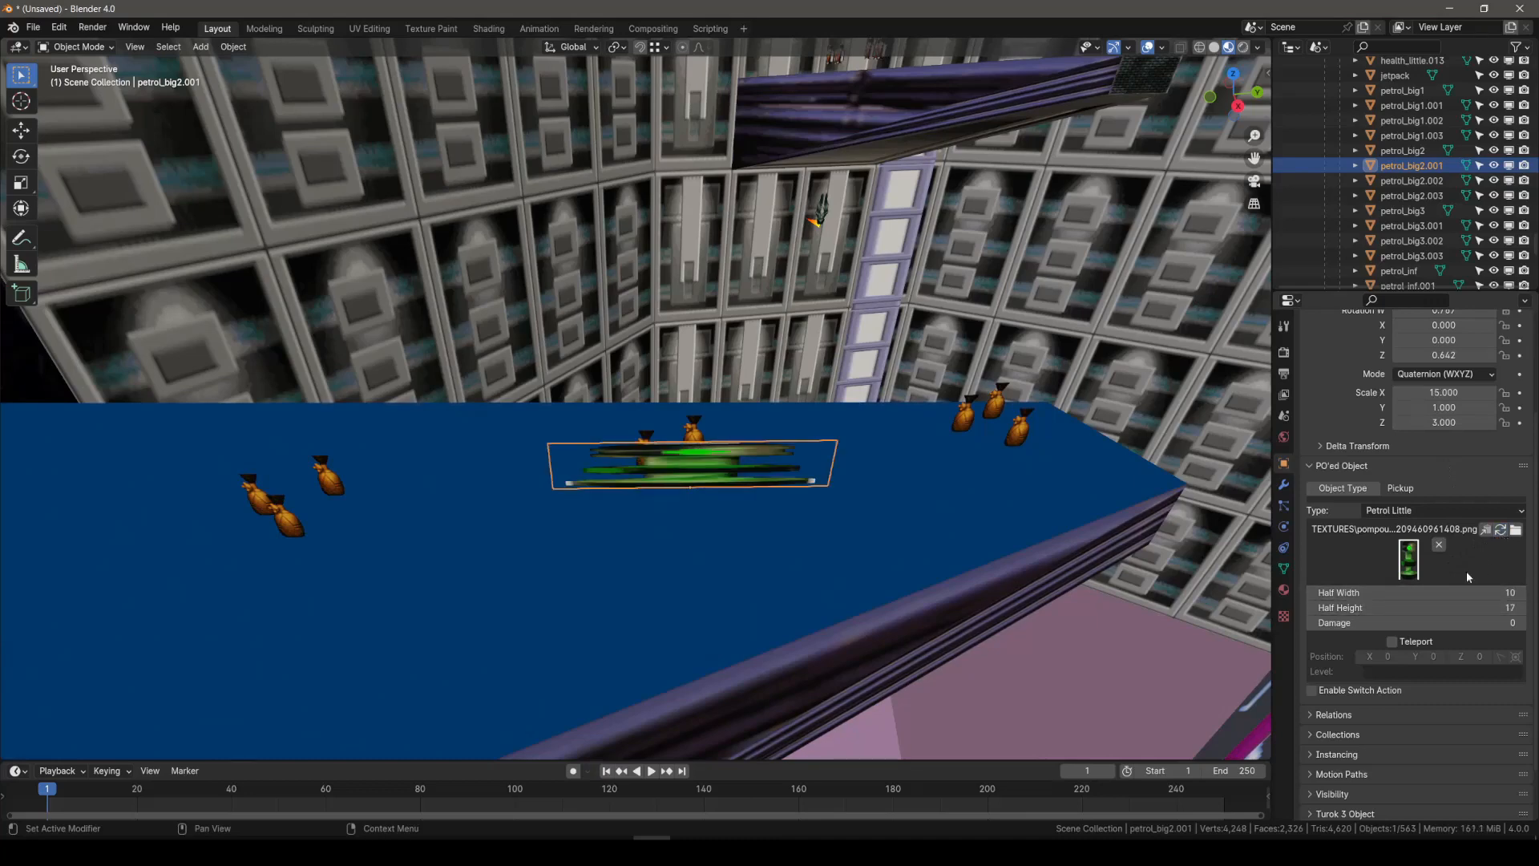
left_click(1502, 530)
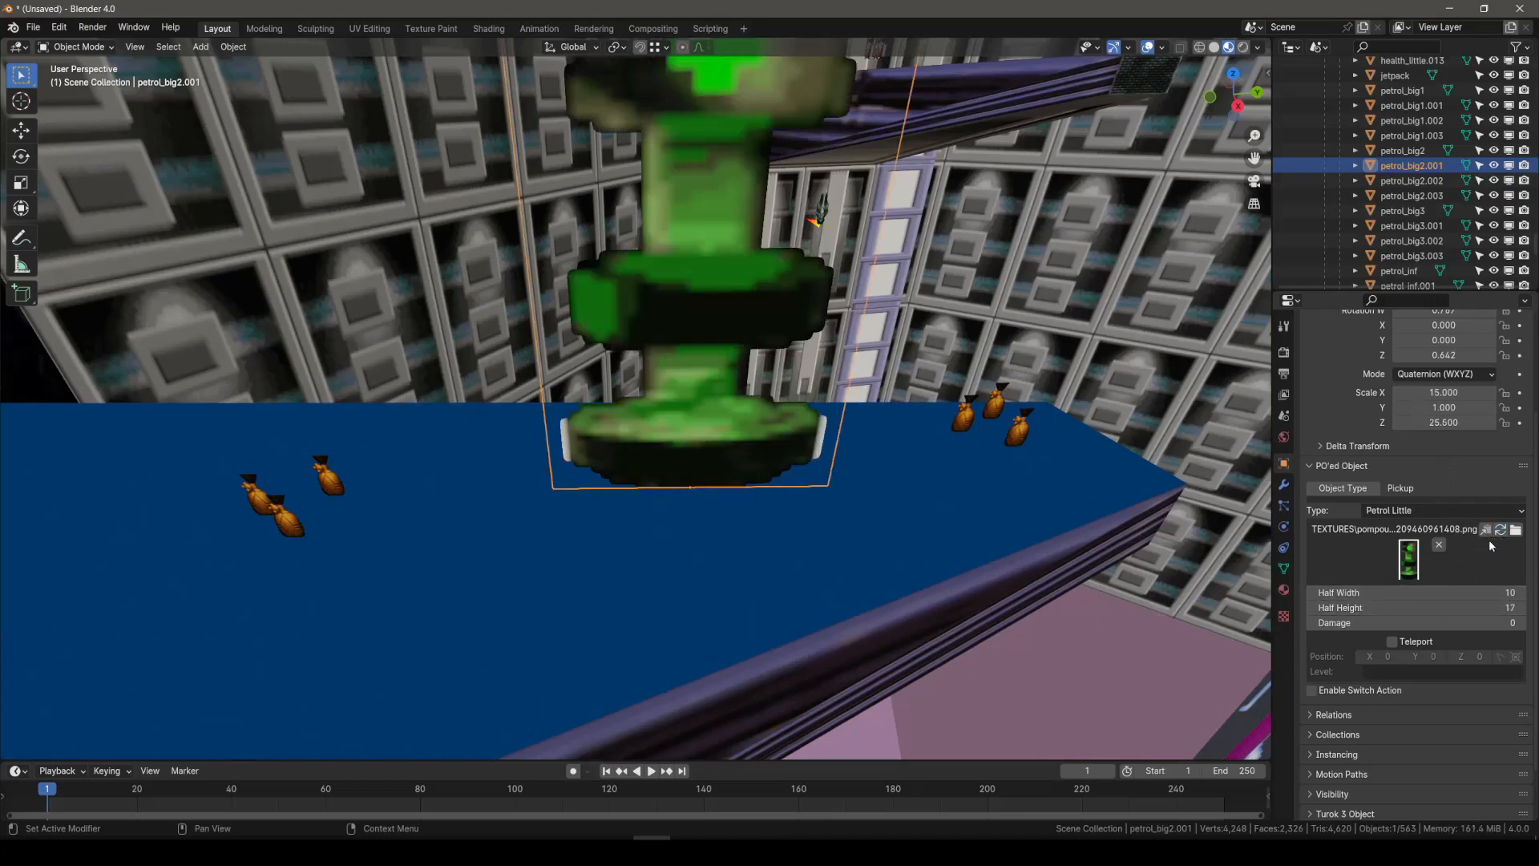
key("ctrl+z")
key("ctrl+z")
key("ctrl+z")
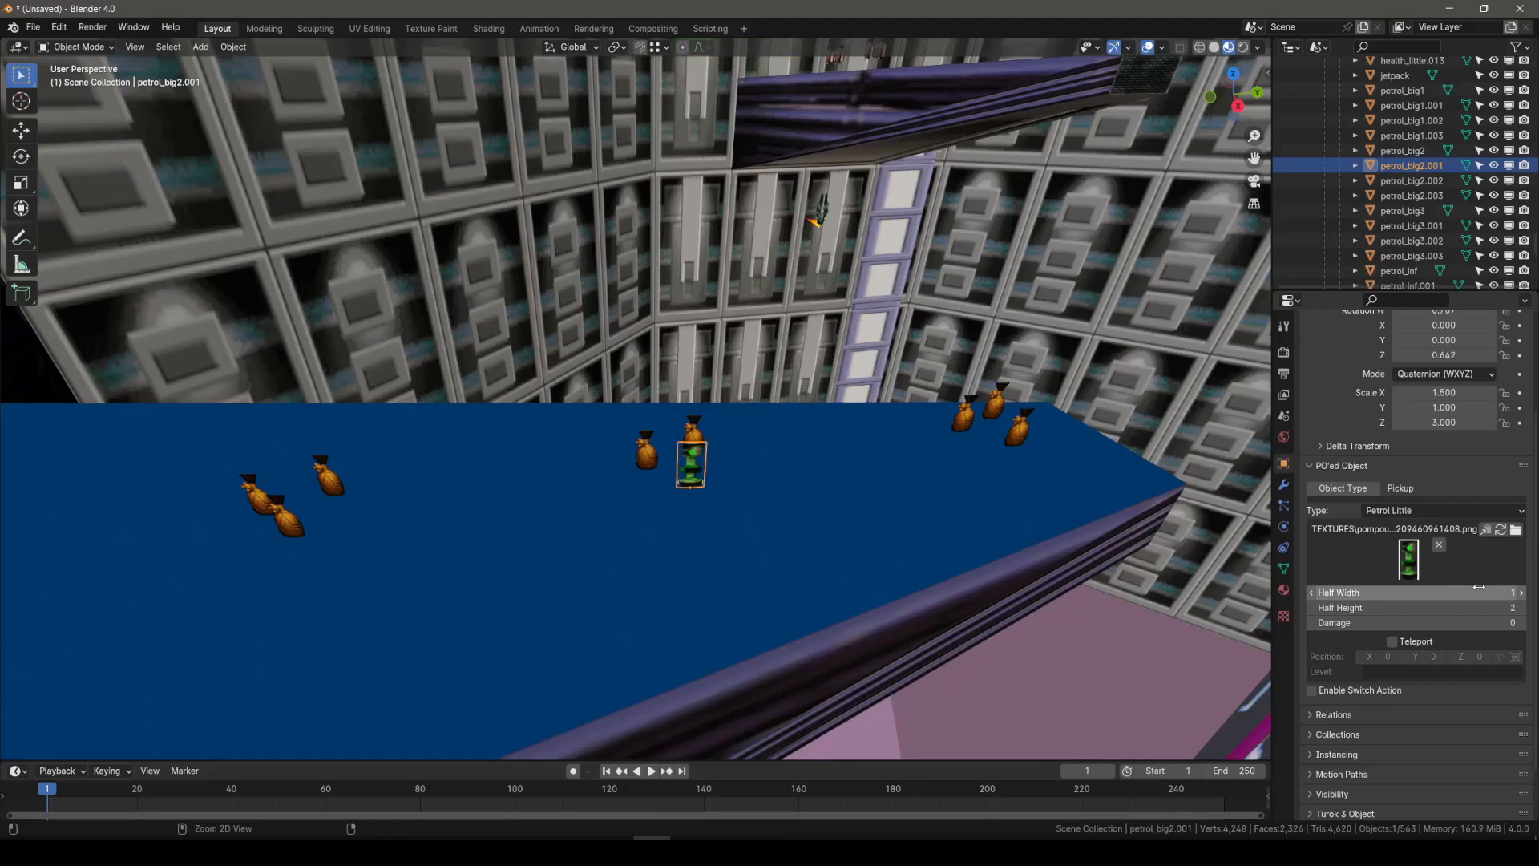
left_click_drag(1479, 592, 1435, 592)
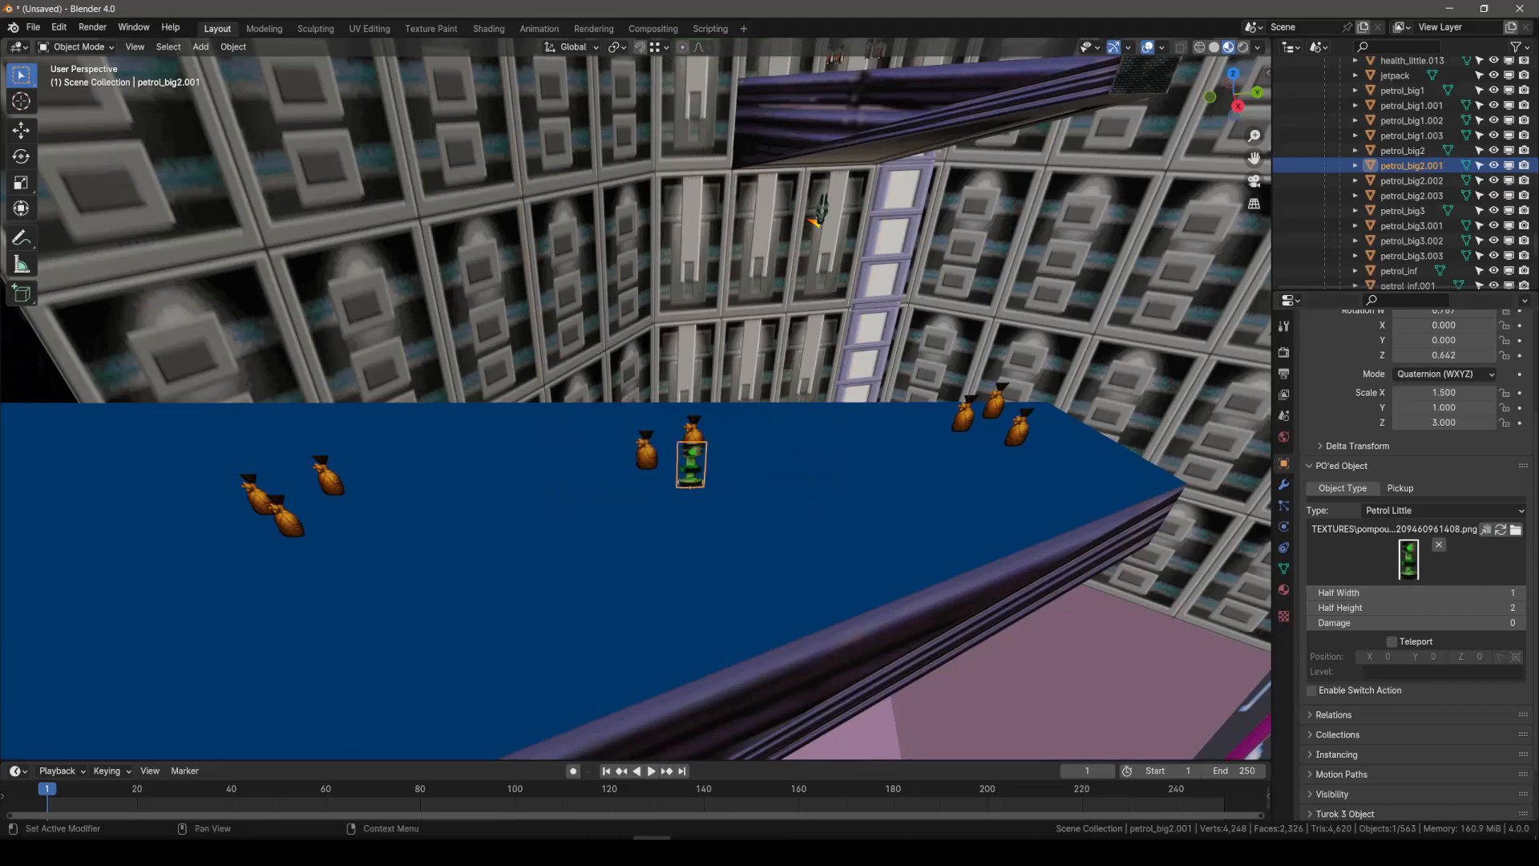
Step: Enable Teleport on the pickup, set its position from the 3D cursor placed on the blue platform, and set the level to core
left_click(1412, 643)
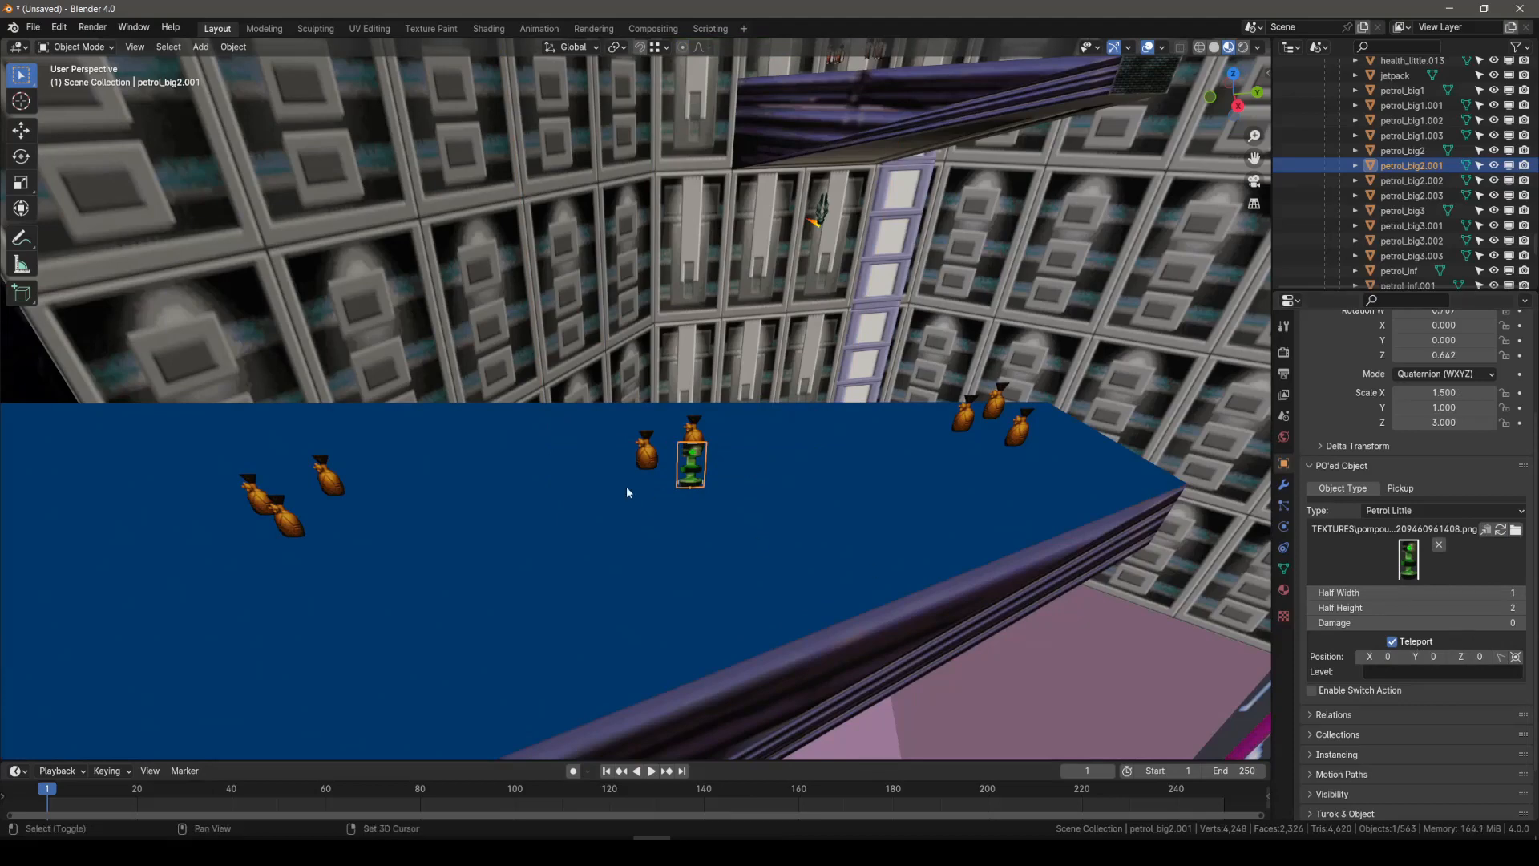
right_click(913, 496, "shift")
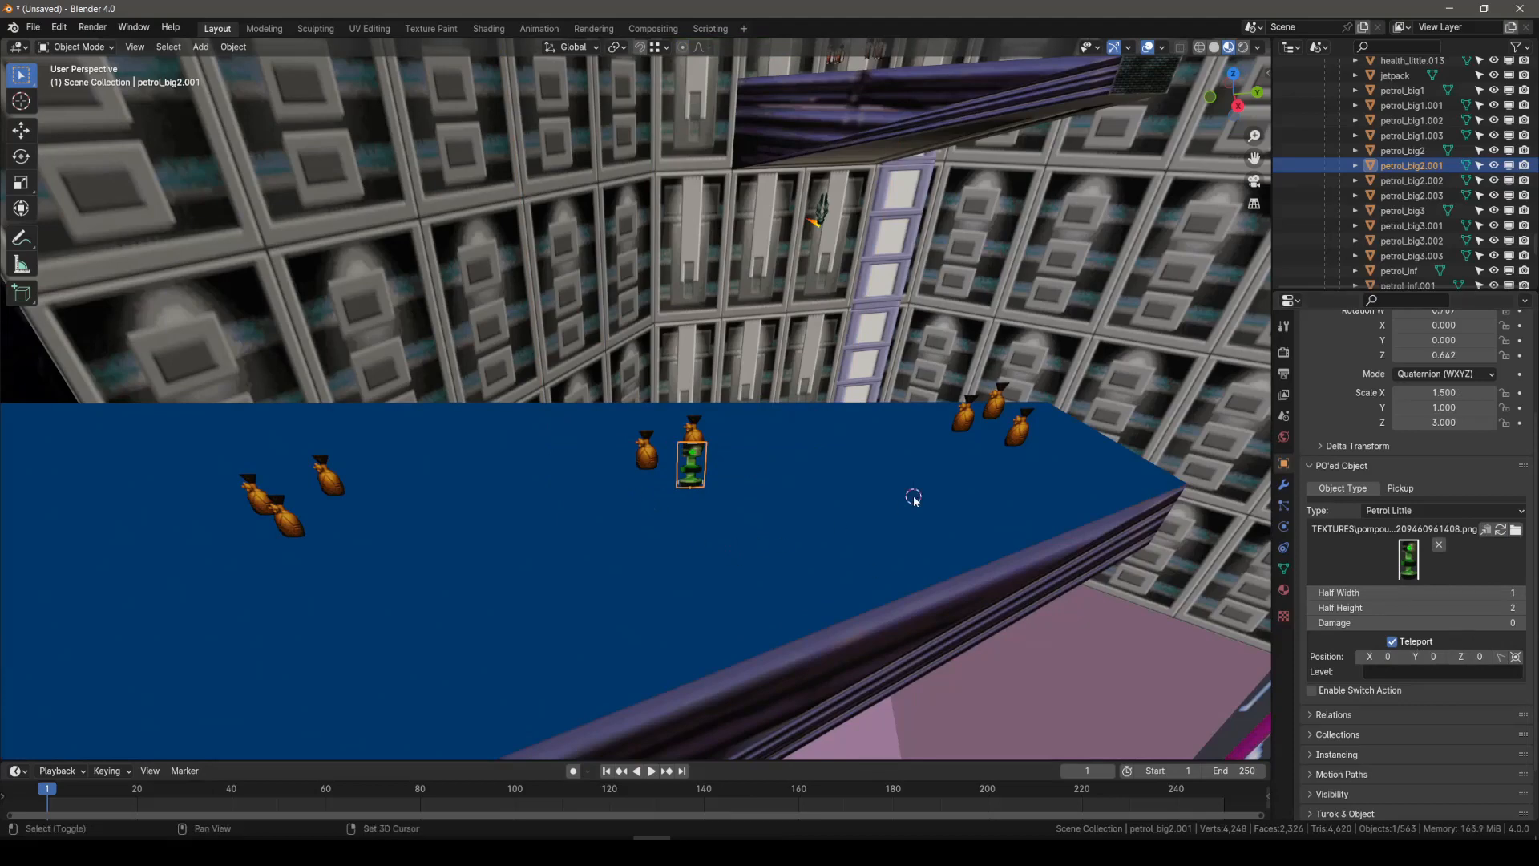
left_click(1515, 656)
left_click(1442, 671)
type("core")
Step: Enable the pickup's switch action and show its On Activate settings
left_click(1355, 689)
scroll(1329, 643, "down", 4)
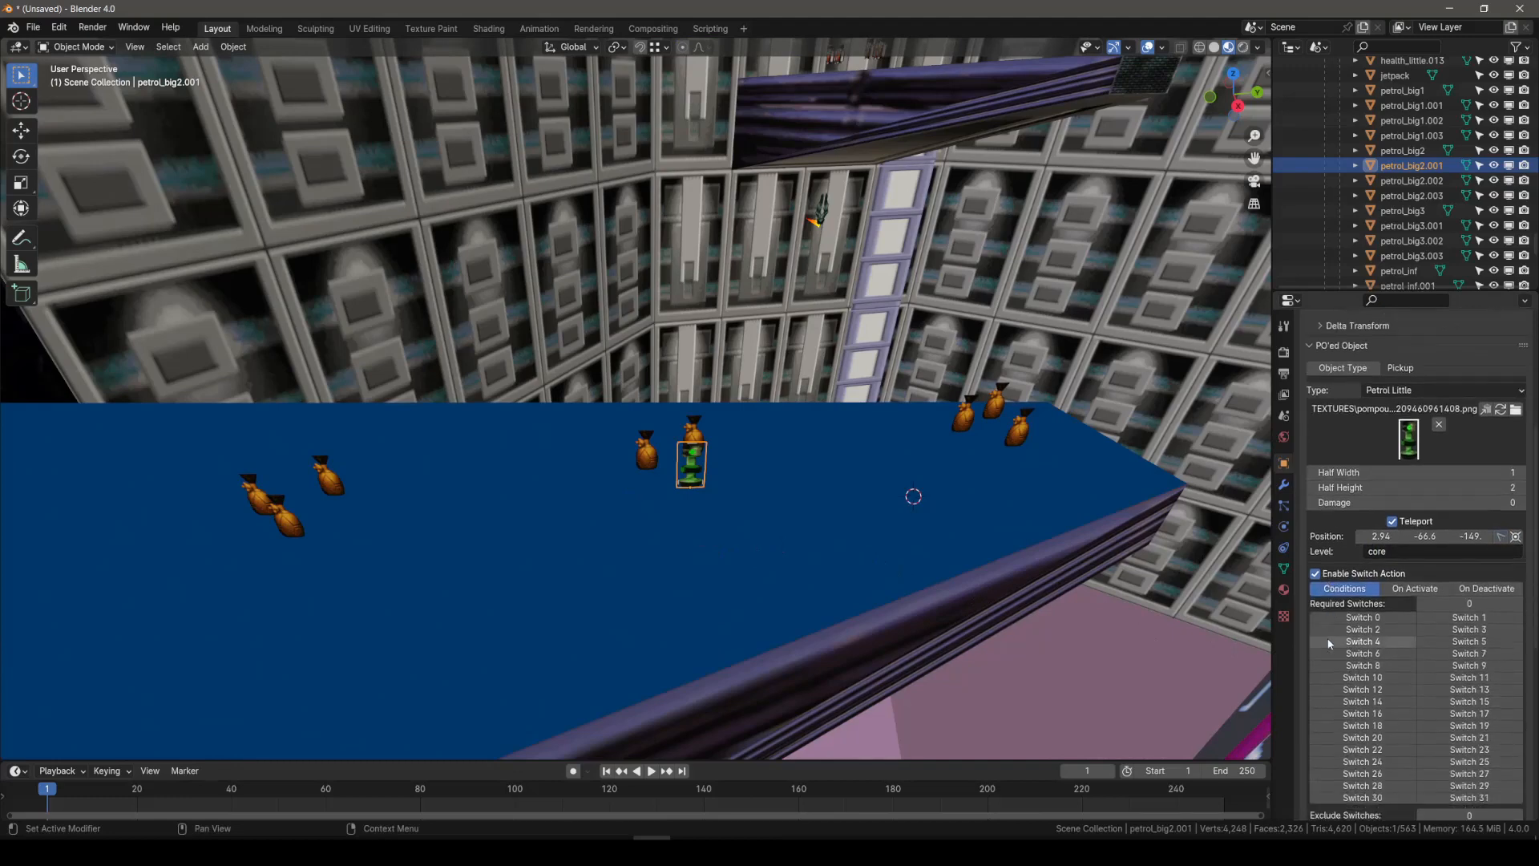
scroll(1363, 593, "down", 2)
left_click(1415, 526)
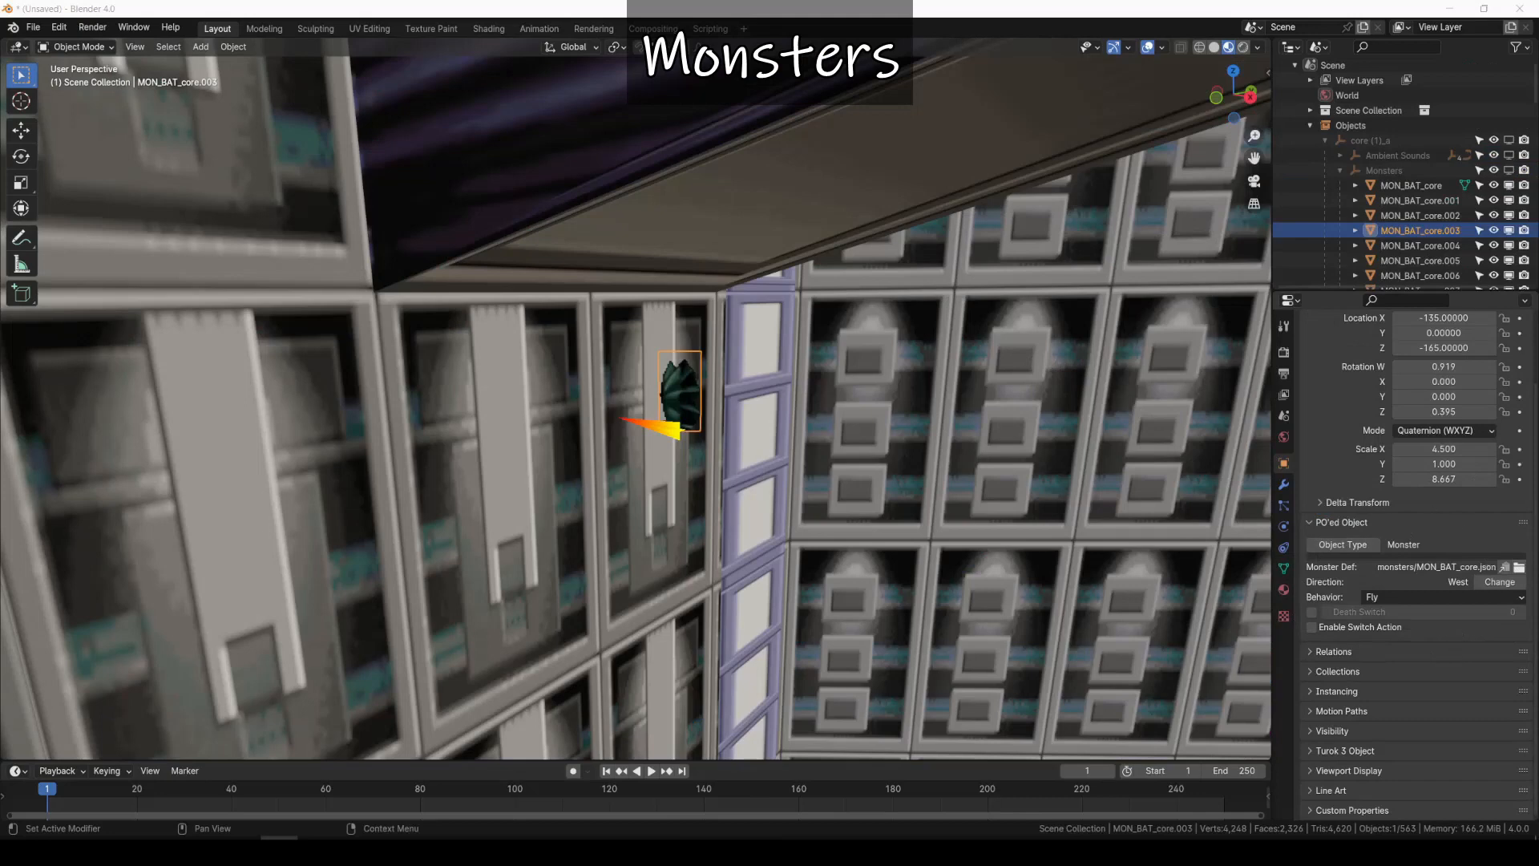
Step: Set the monster definition of MON_BAT_core.003 to MON_ARNIE.json from the MONSTERS folder
left_click(1519, 568)
left_click(484, 510)
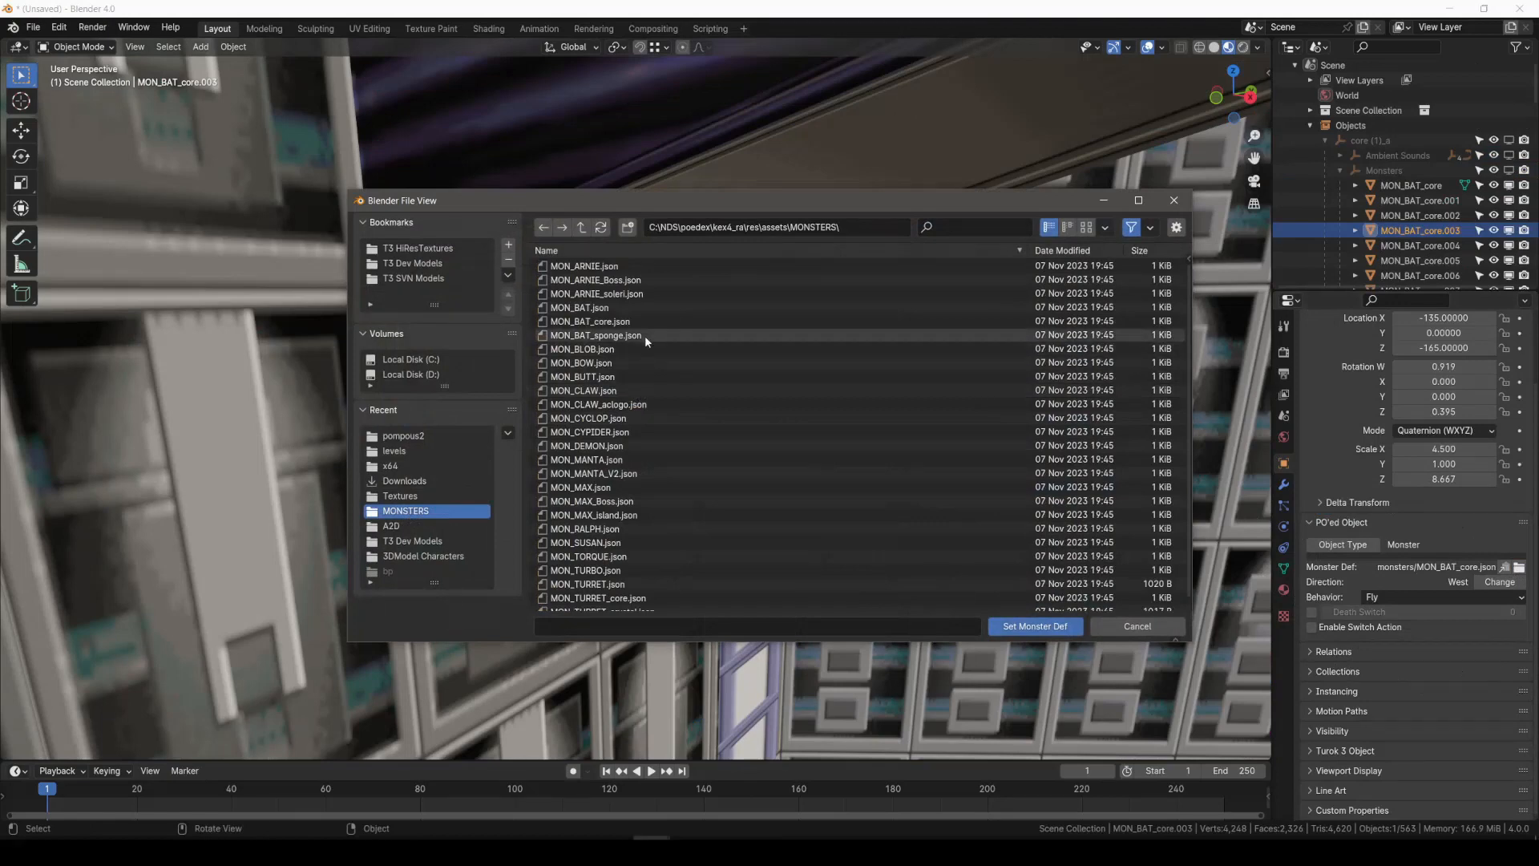
left_click(633, 266)
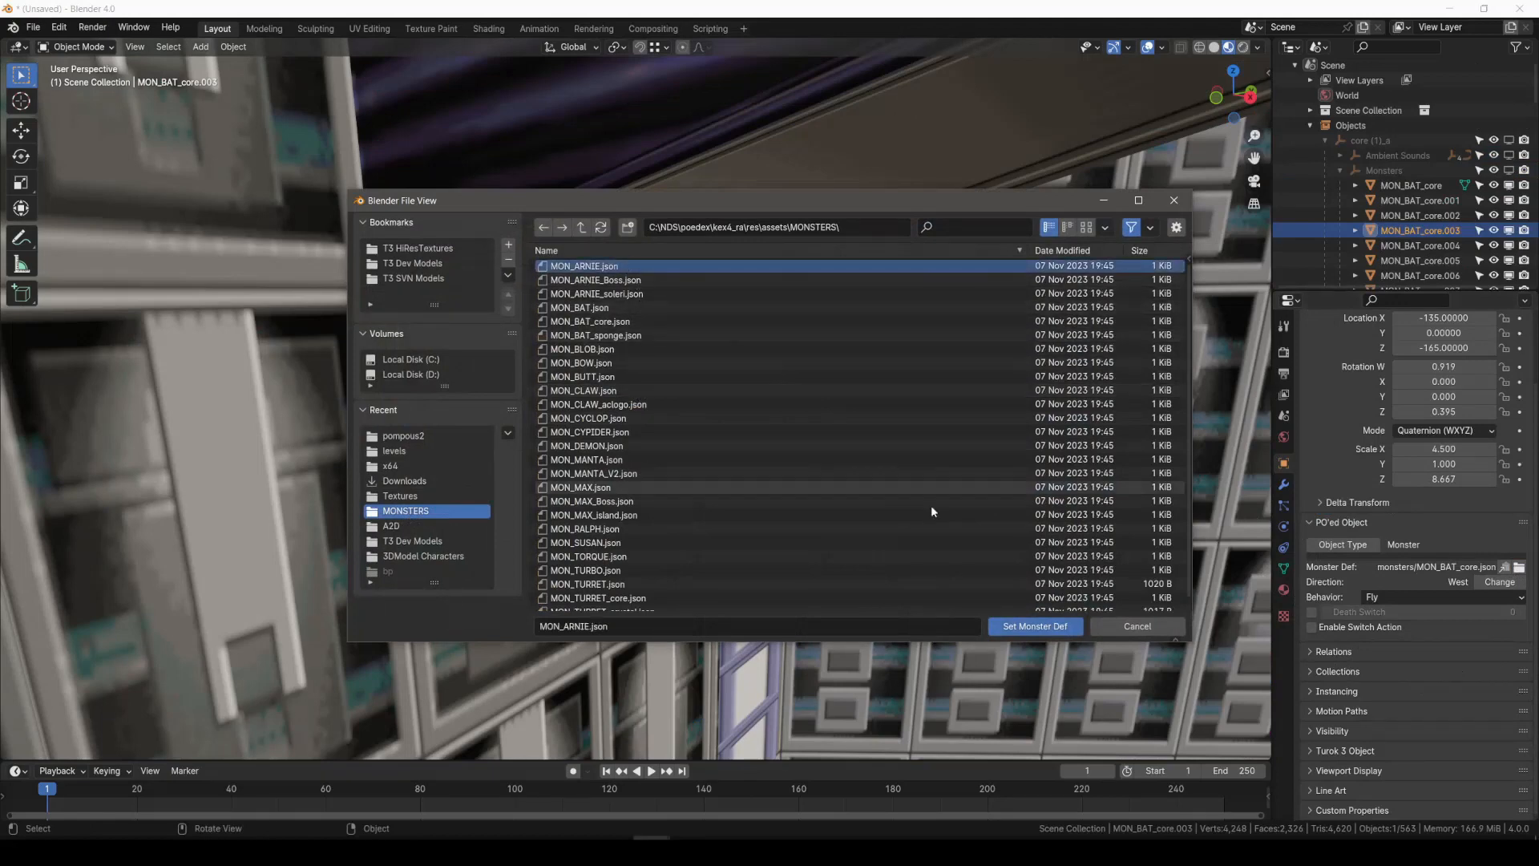
left_click(1009, 629)
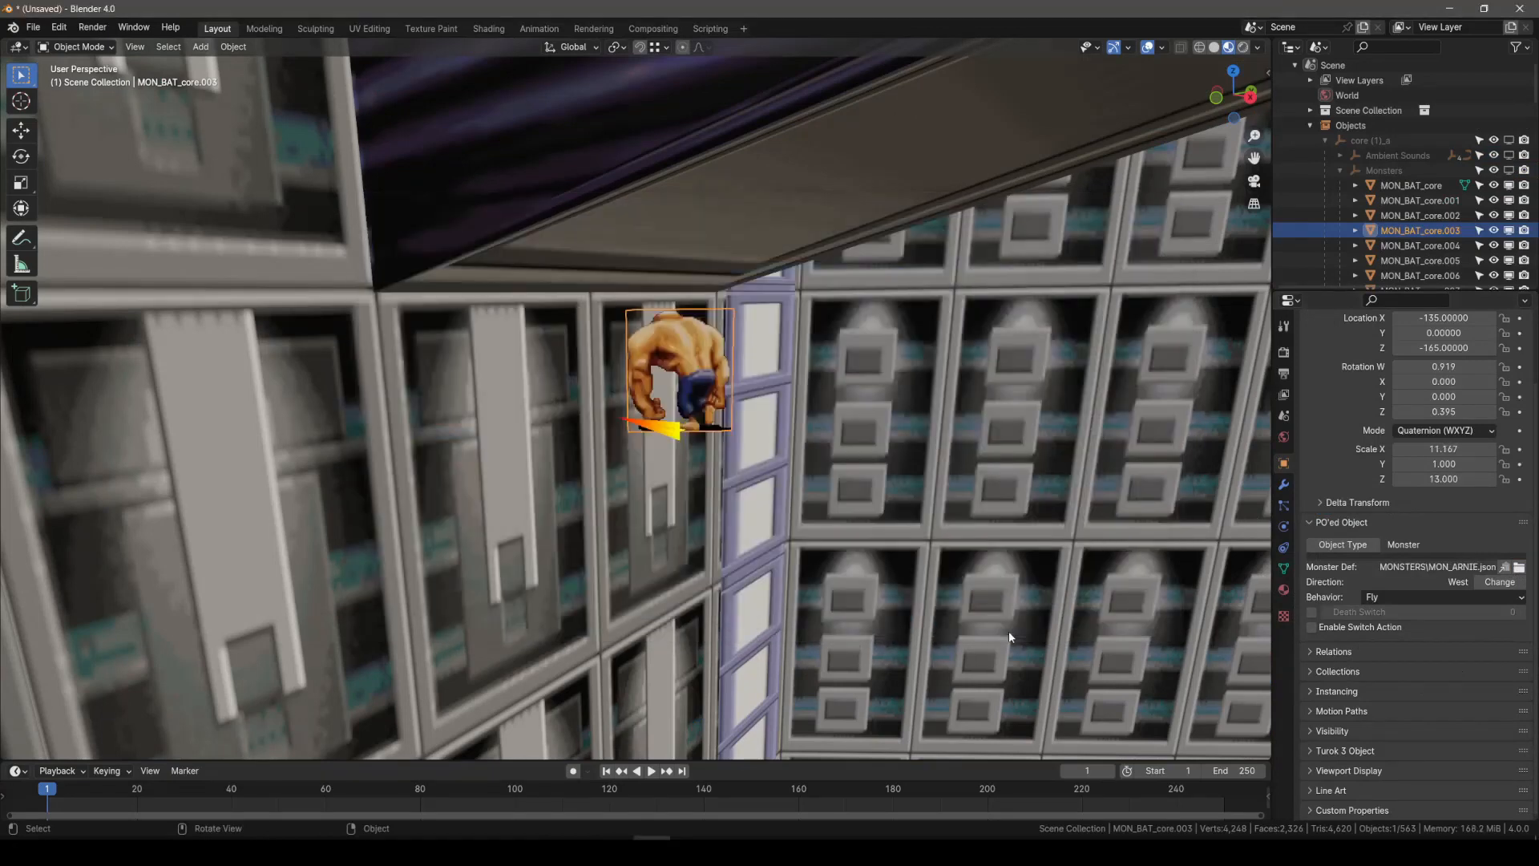
Step: Set the monster's direction to North West, and change it to South East with the viewport direction selector
left_click(1500, 582)
left_click(1305, 526)
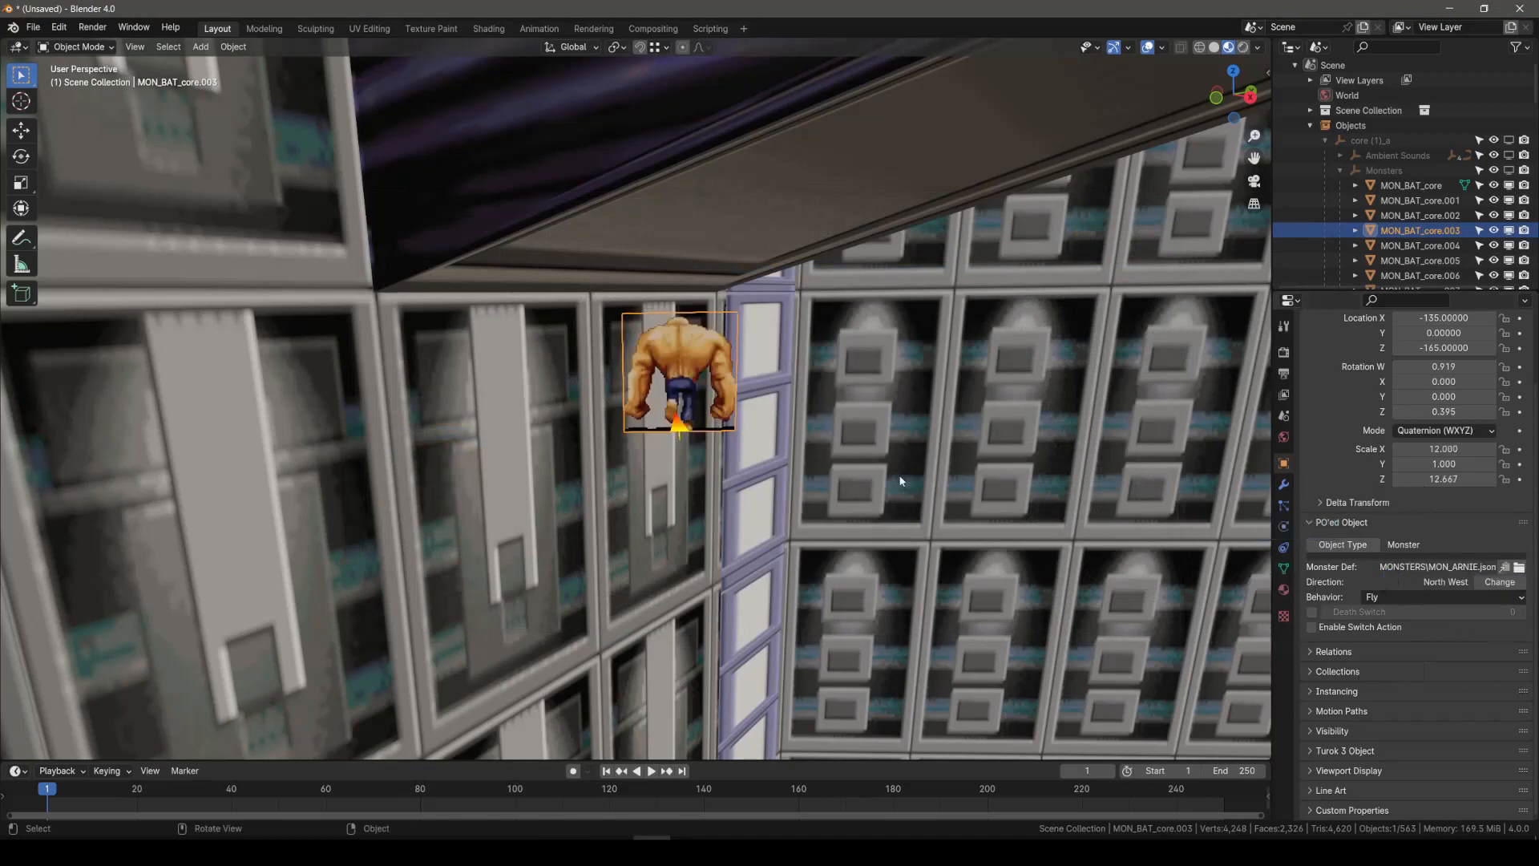
right_click(889, 448, "shift")
right_click(860, 445, "ctrl+shift")
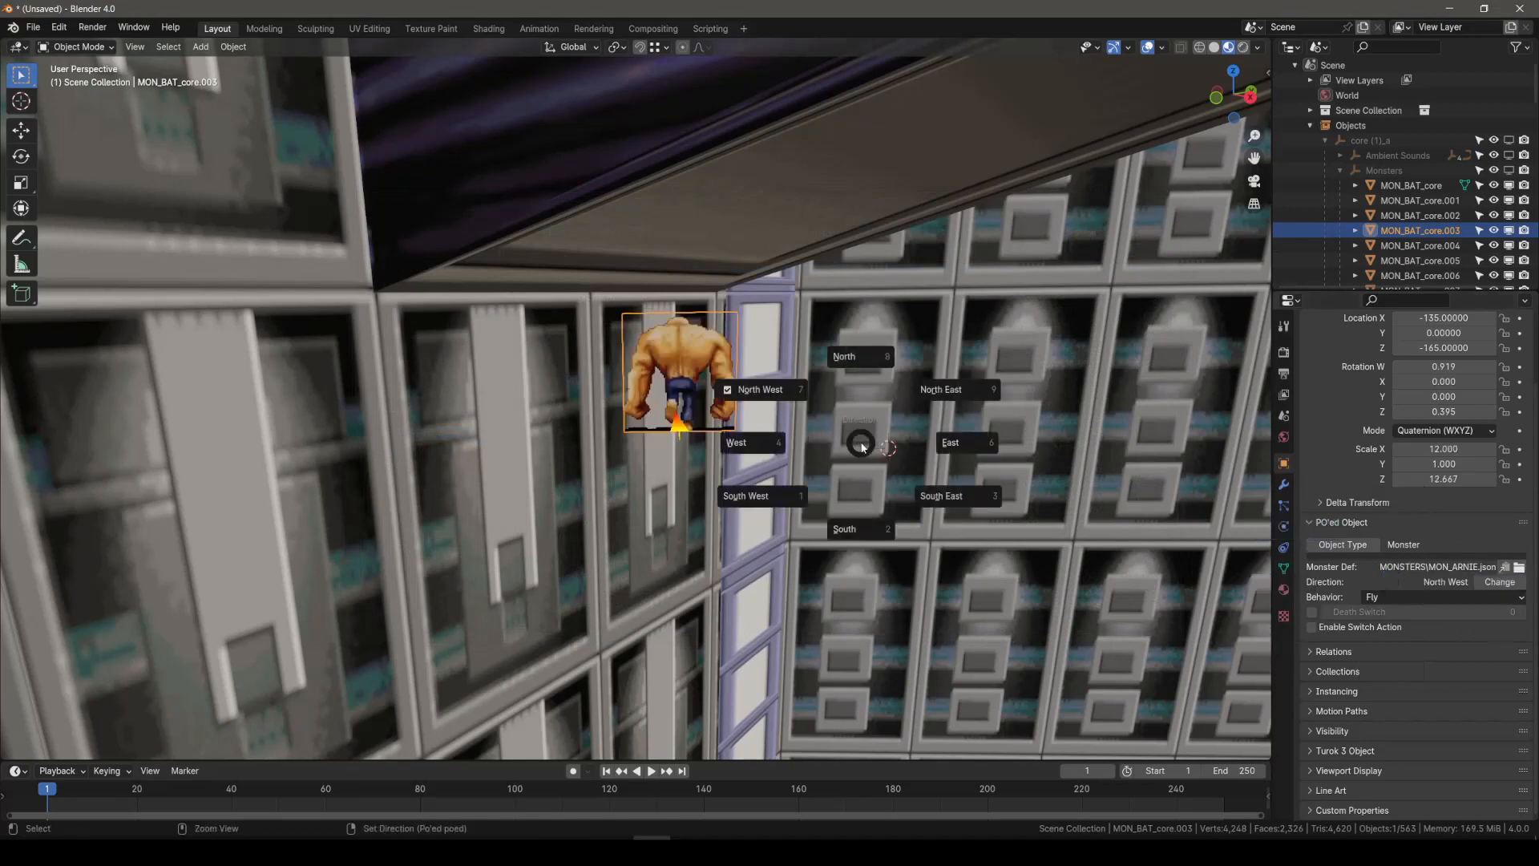
left_click(970, 501)
Step: Enable the monster's Death Switch with a value of 5, enable its switch action and go through the switch options
left_click(1311, 614)
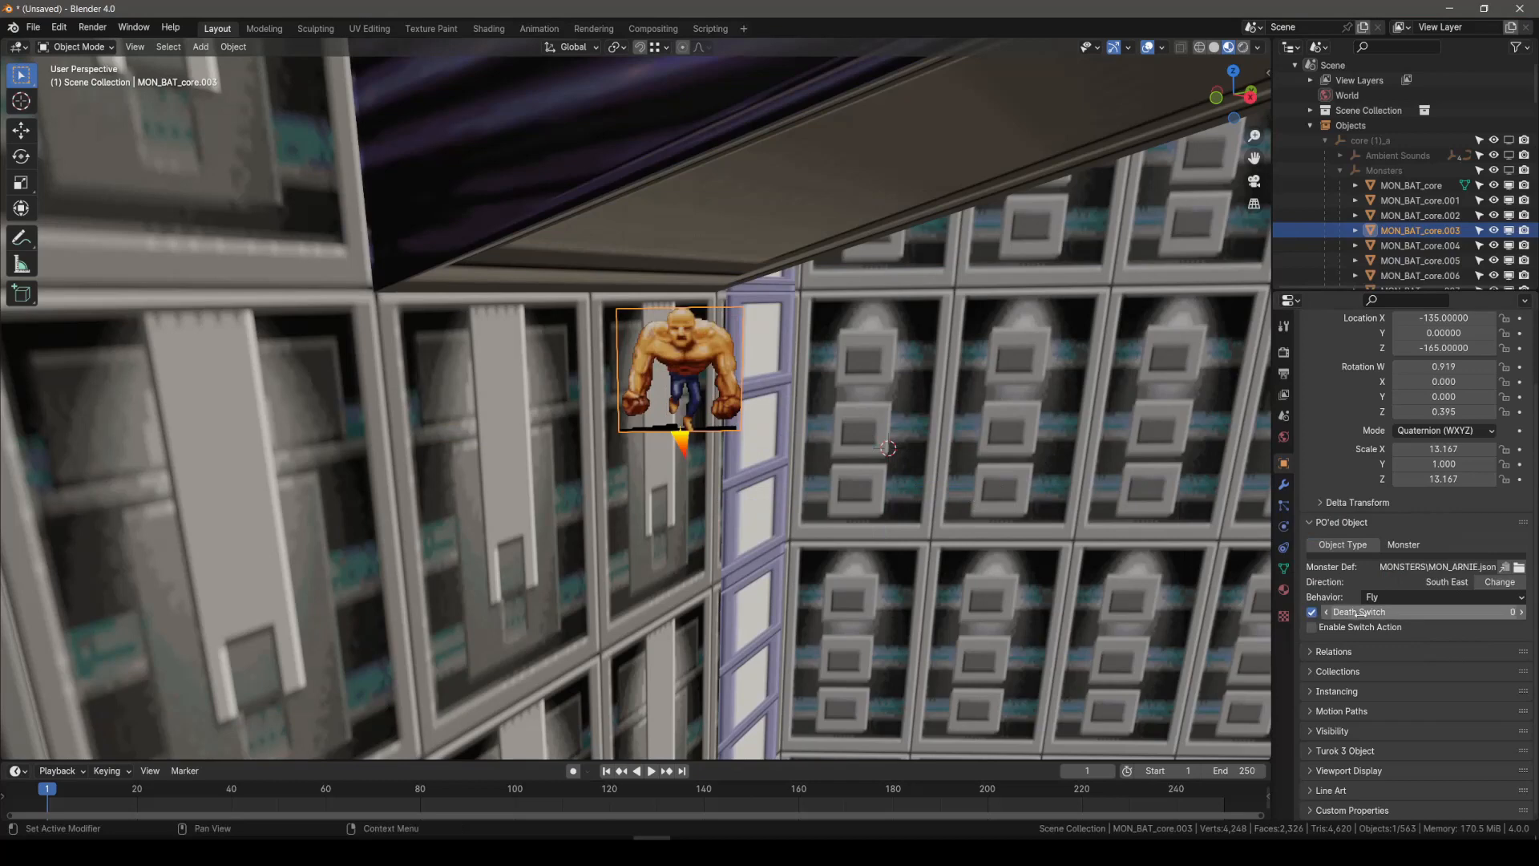
left_click_drag(1363, 613, 1427, 613)
left_click(1313, 628)
scroll(1363, 631, "down", 5)
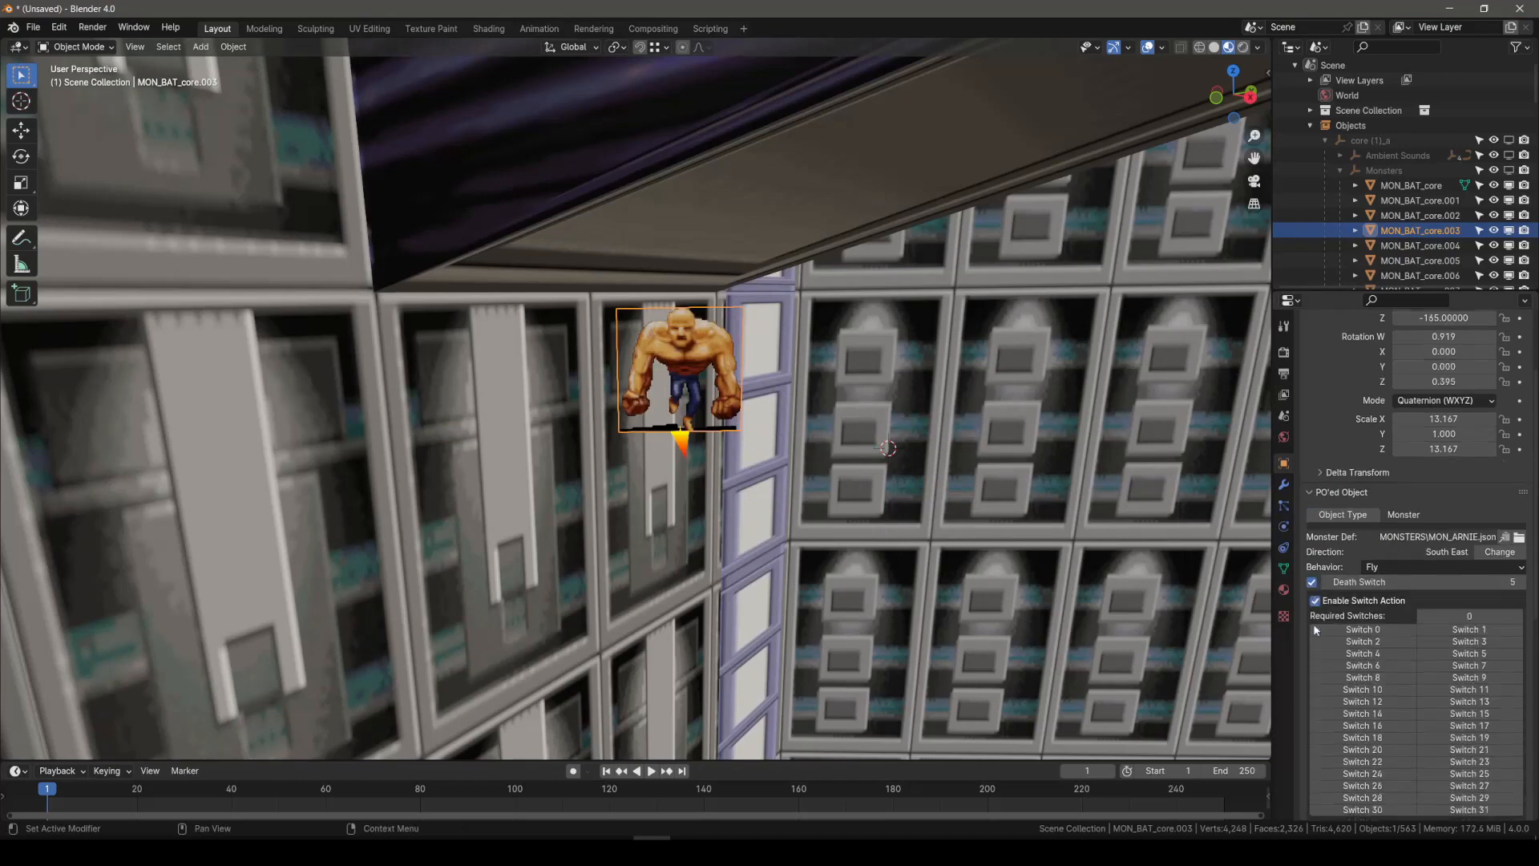
left_click_drag(1363, 534, 1362, 618)
left_click_drag(1470, 721, 1469, 793)
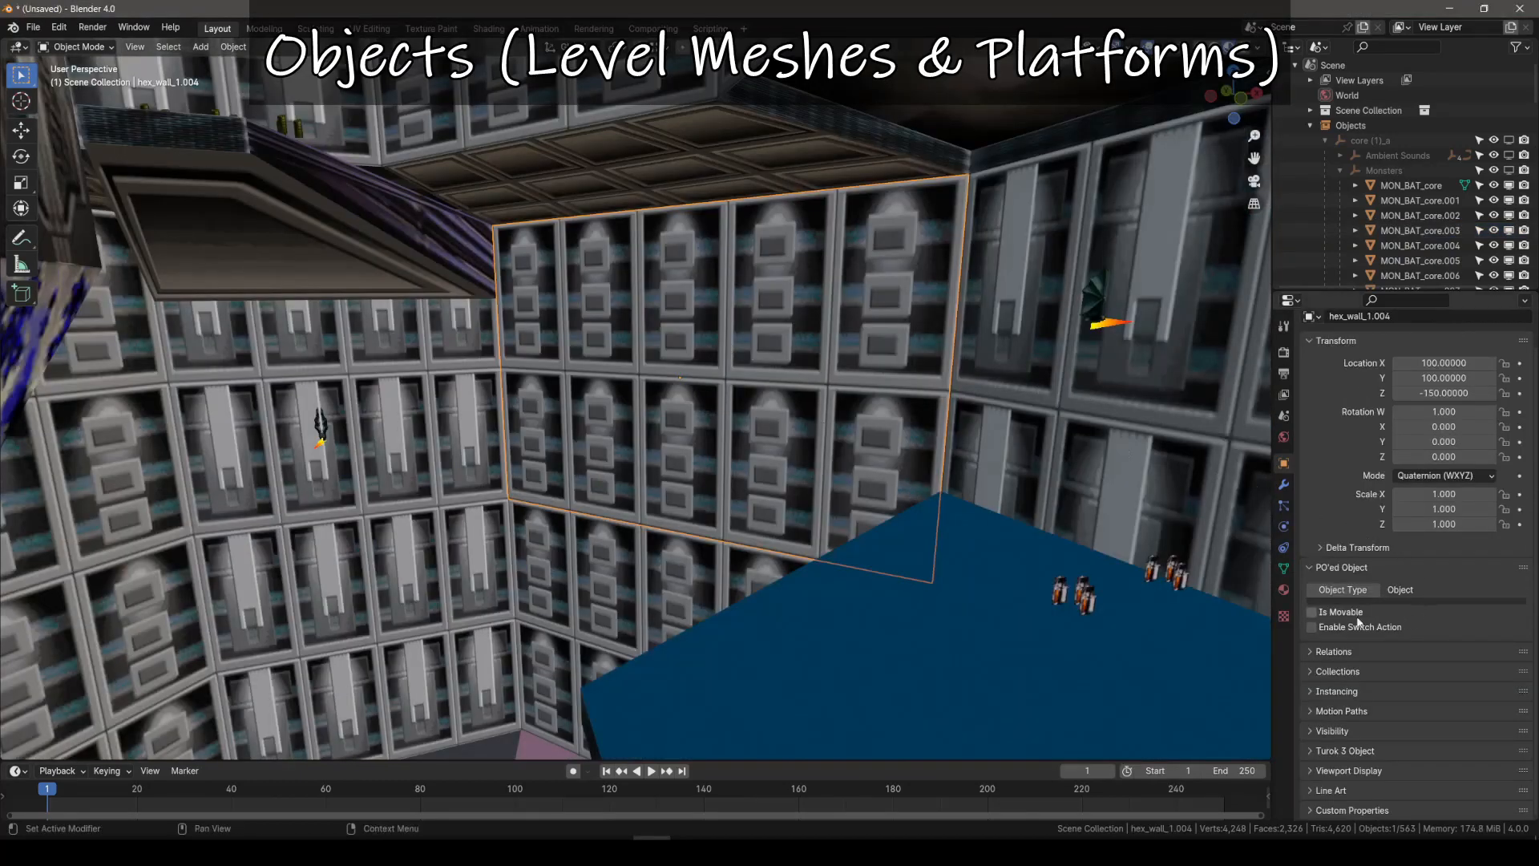
Step: Try making hex_wall_1.004 movable with the axis set to Move Y and its switch action enabled
left_click(1313, 612)
scroll(1363, 605, "down", 3)
left_click(1403, 510)
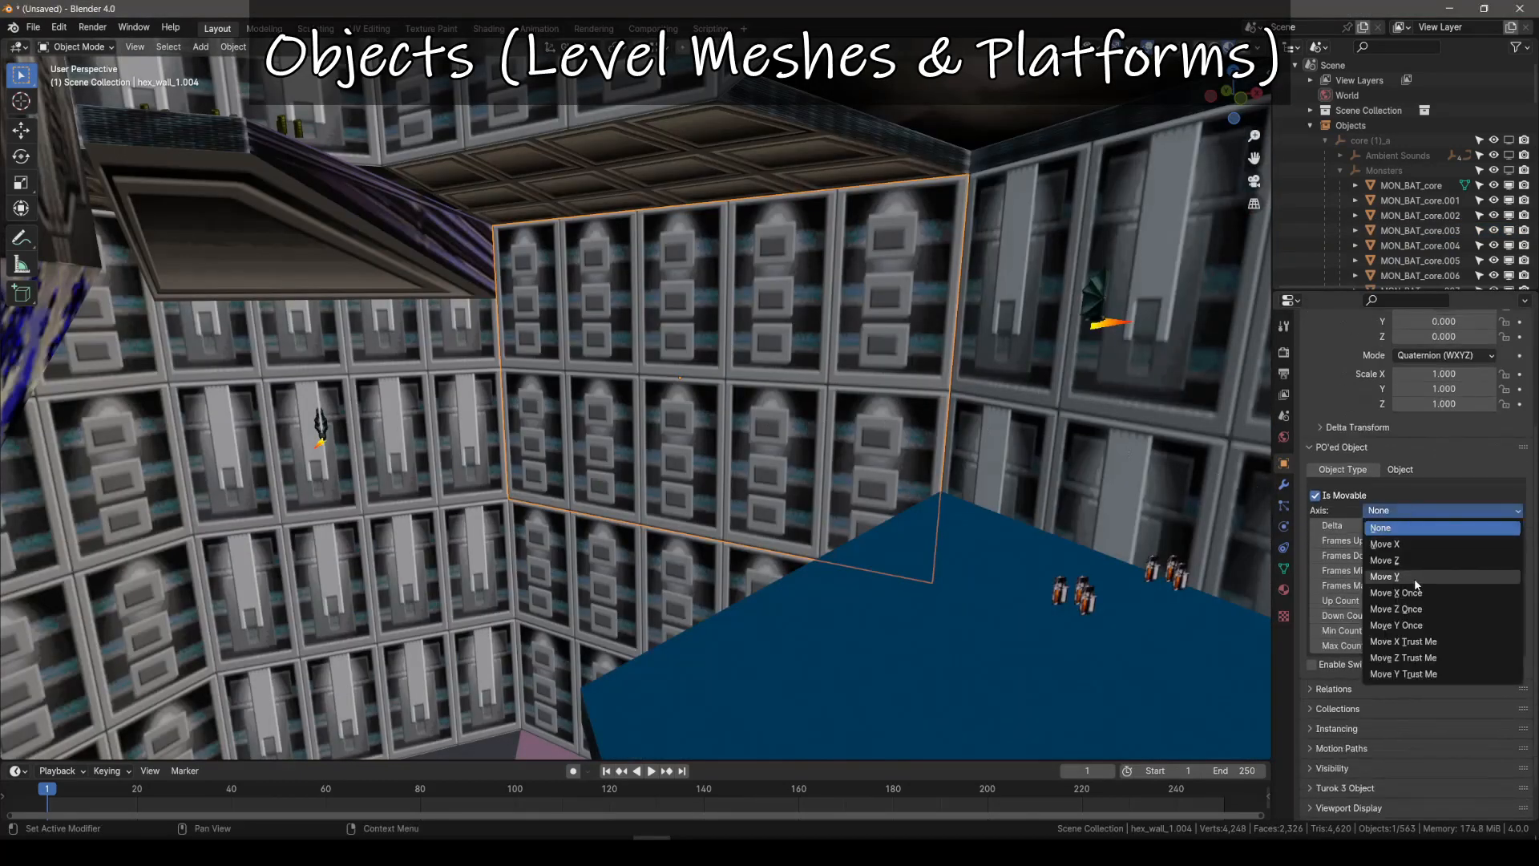
left_click(1395, 581)
left_click(1354, 665)
scroll(1367, 677, "down", 10)
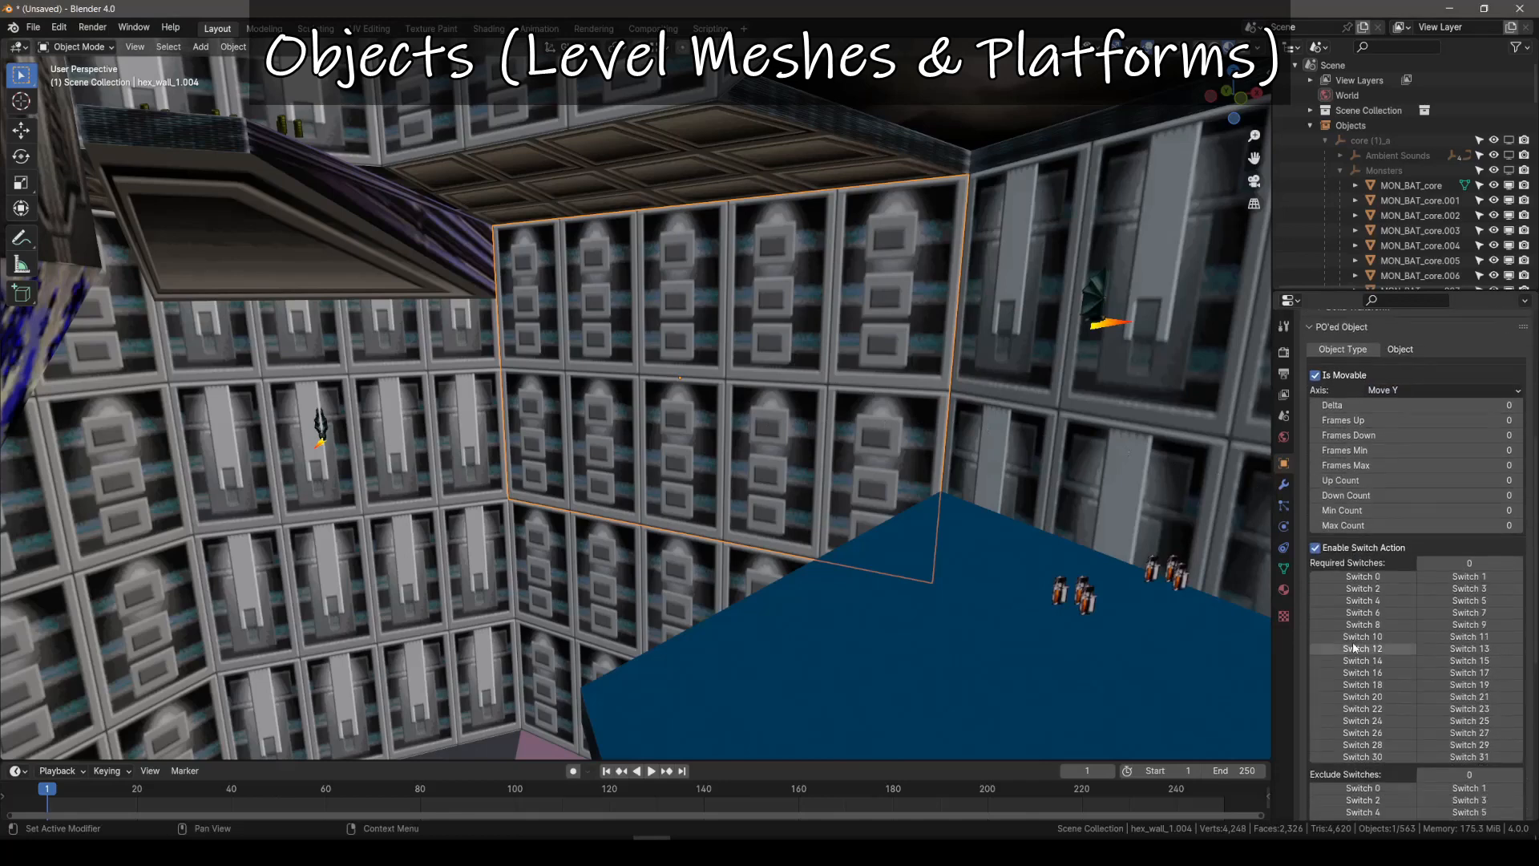
left_click_drag(1375, 681, 1377, 614)
left_click_drag(1460, 475, 1461, 459)
left_click_drag(1461, 458, 1460, 414)
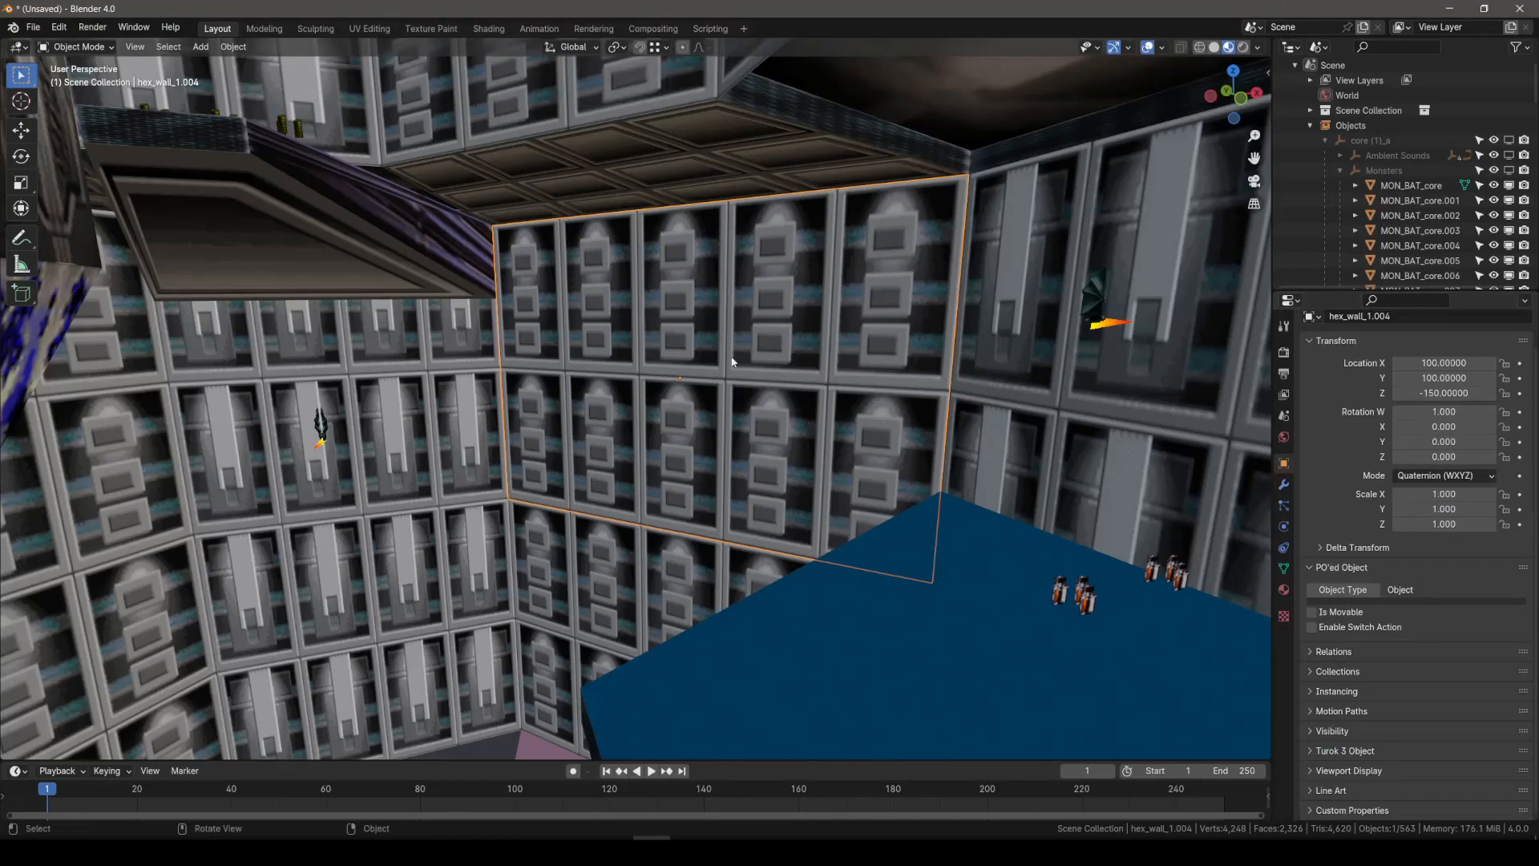
key("Tab")
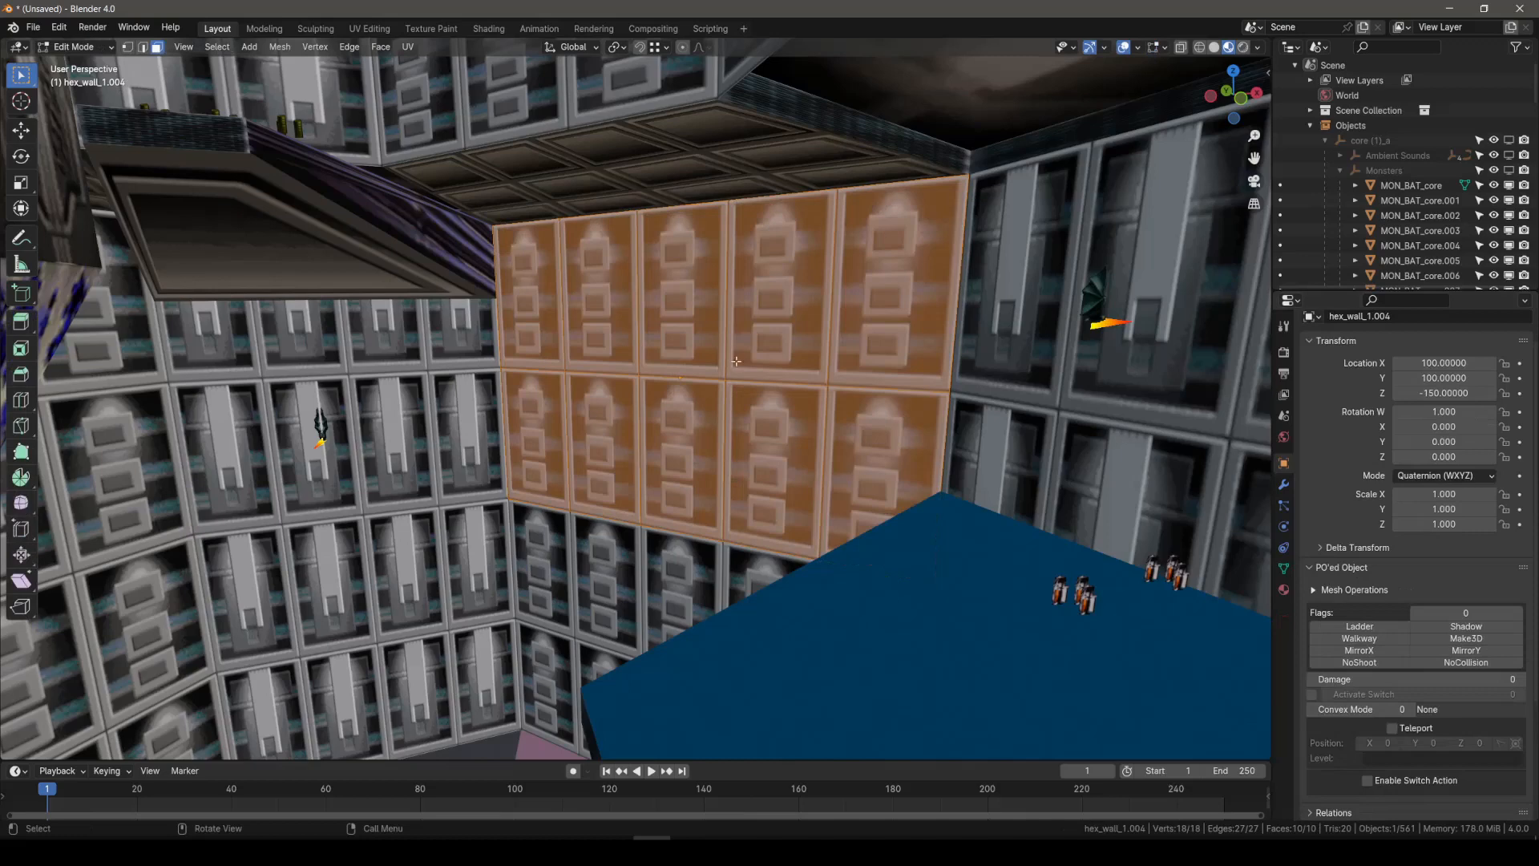
left_click(781, 433)
left_click(704, 345)
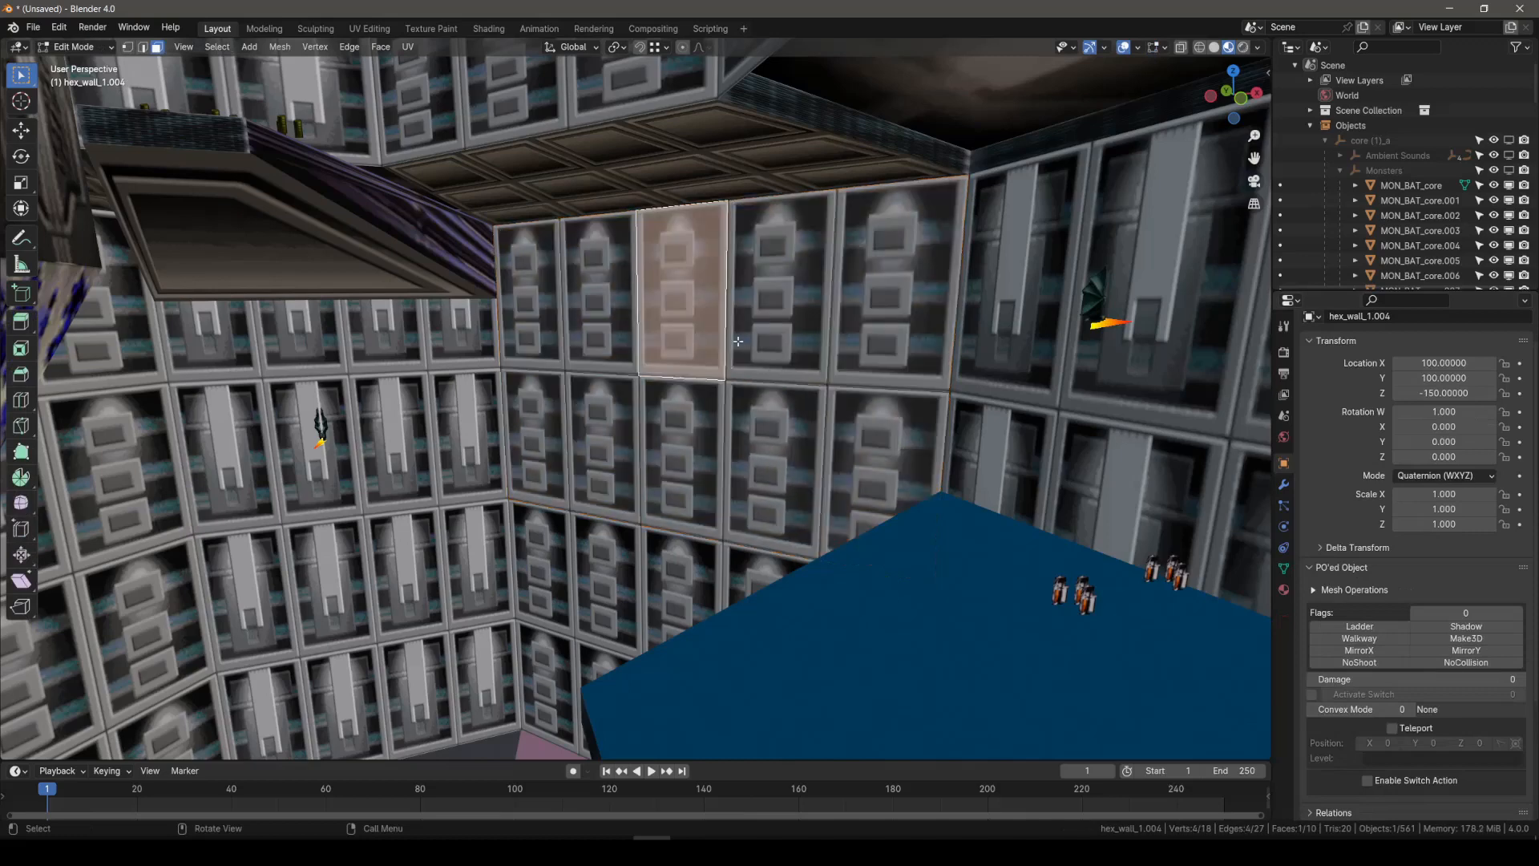
scroll(1328, 449, "down", 4)
left_click(1315, 470)
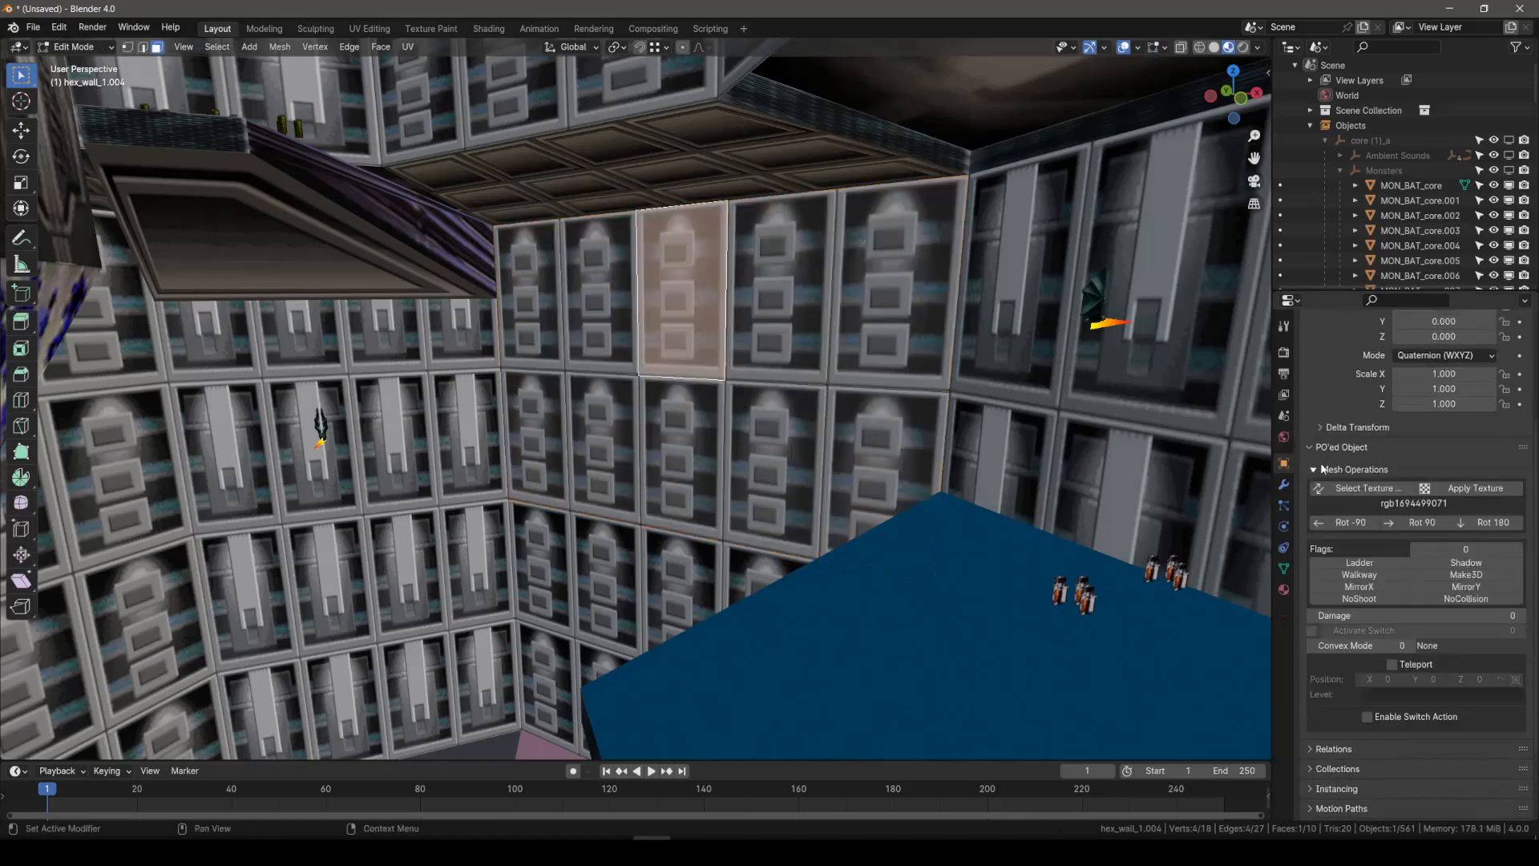
scroll(1338, 401, "down", 3)
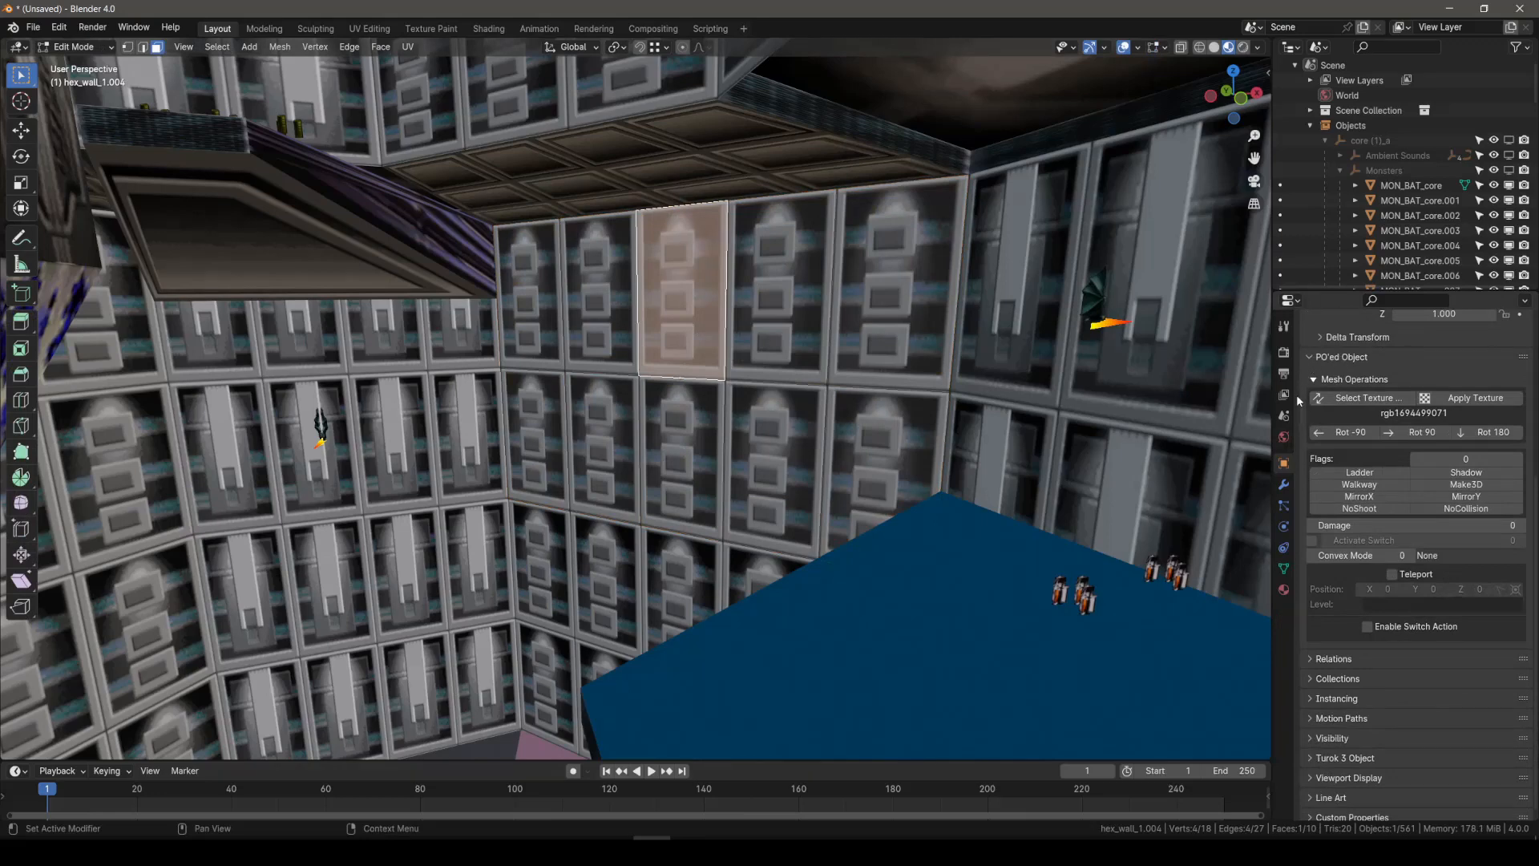
left_click(1350, 398)
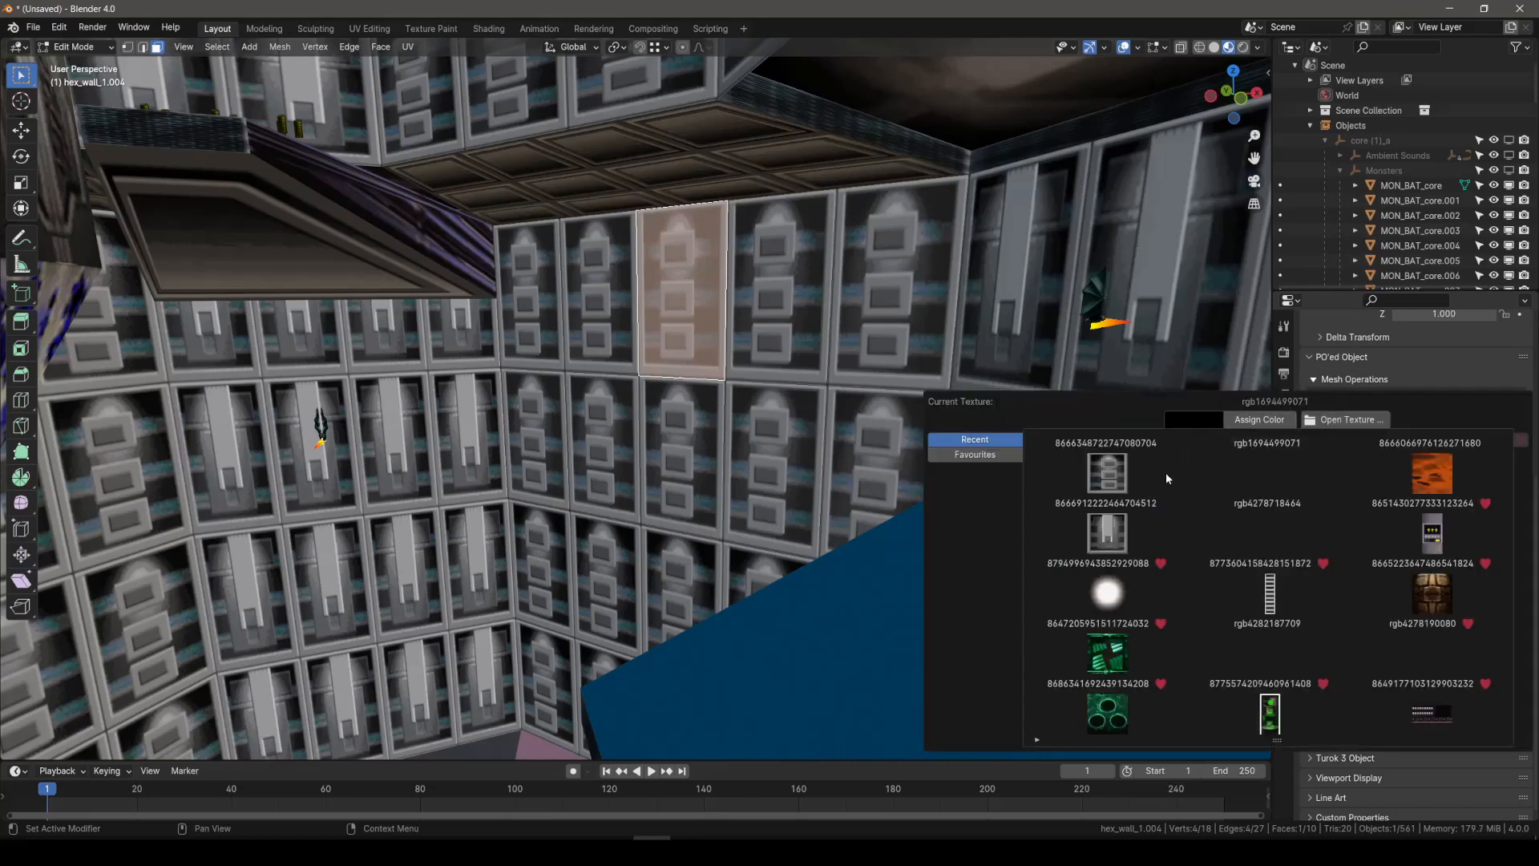
left_click(1109, 564)
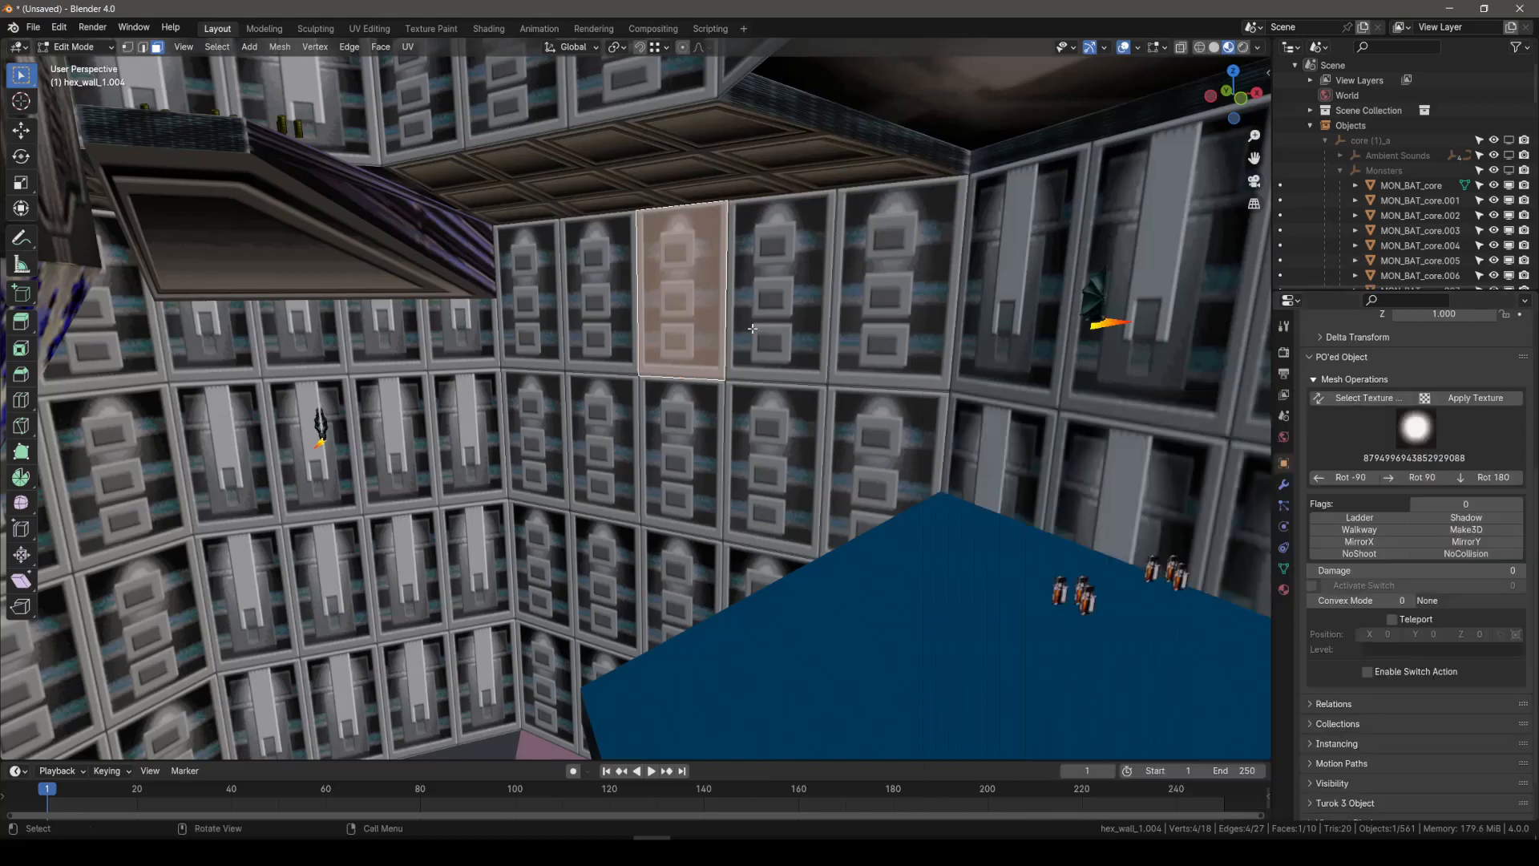
left_click(1467, 399)
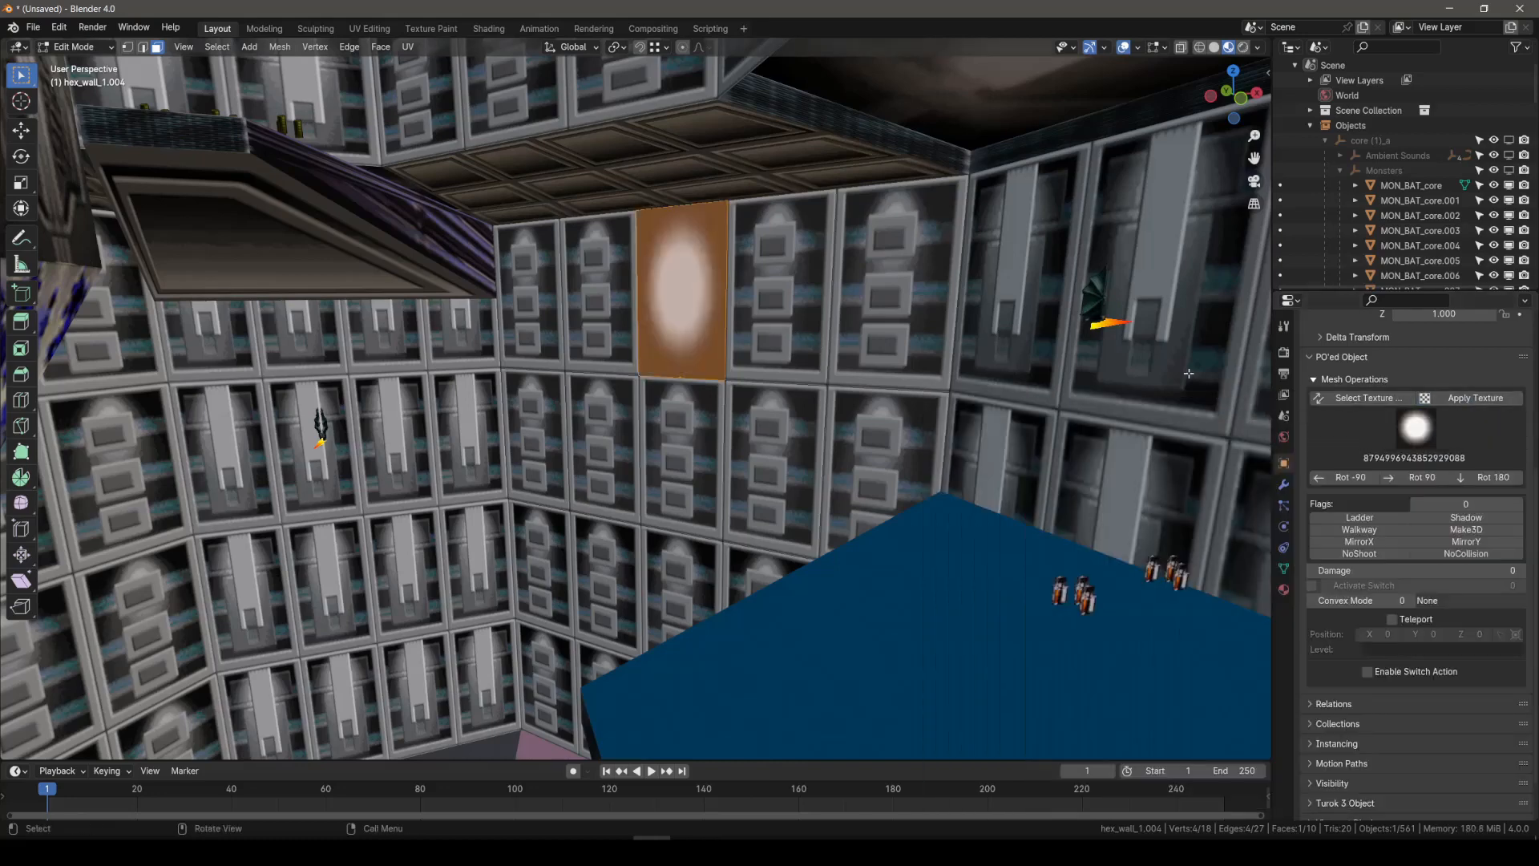
Step: Apply the white glow texture to the four wall faces beside the glowing face and rotate it in 90-degree steps
left_click_drag(783, 294, 866, 421)
left_click(1463, 402)
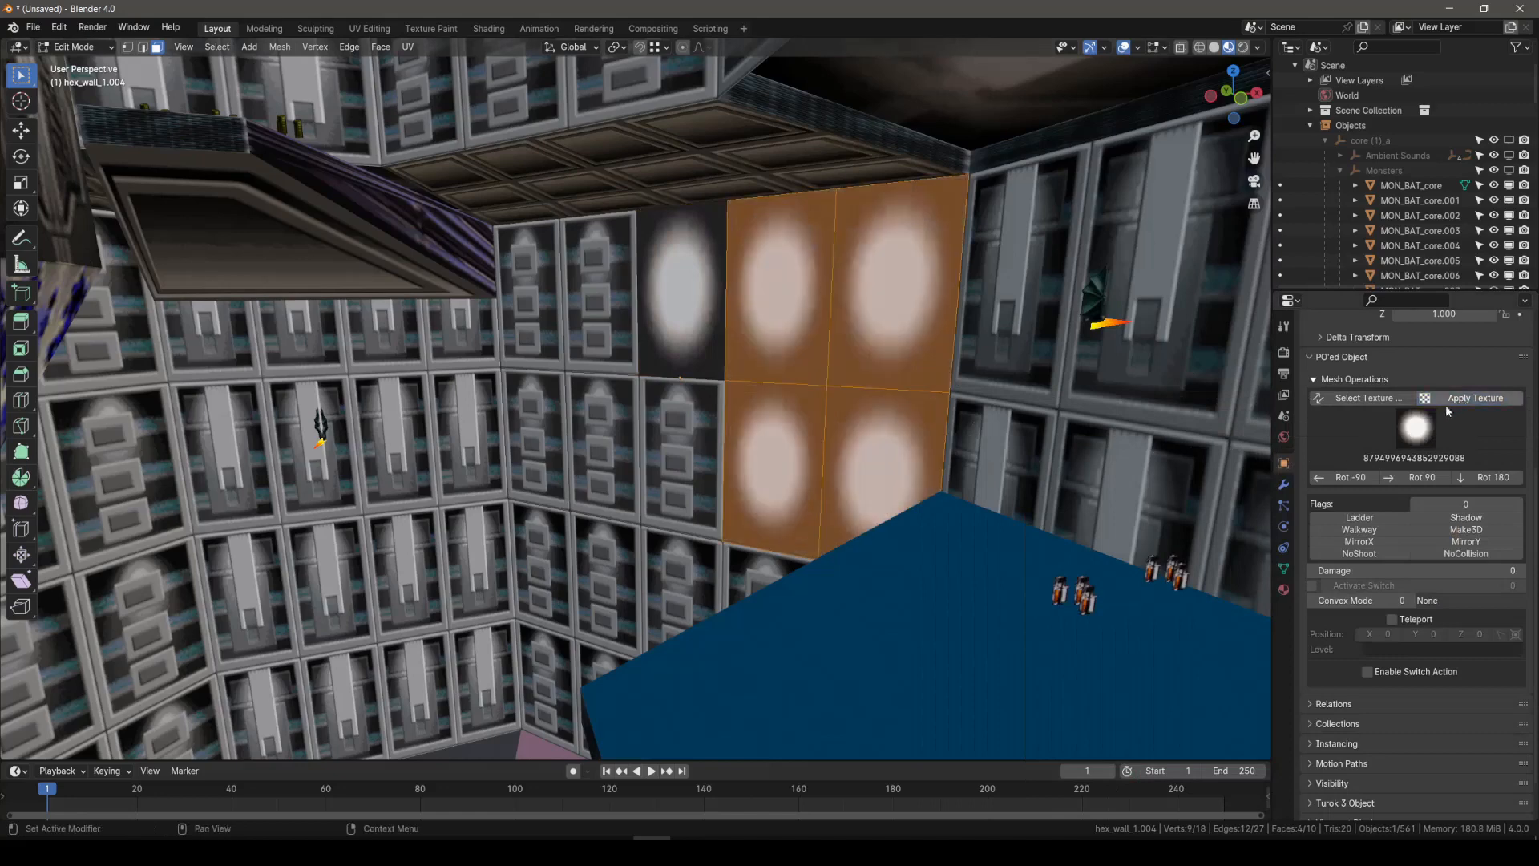
left_click(1416, 479)
left_click(1416, 480)
left_click(1415, 480)
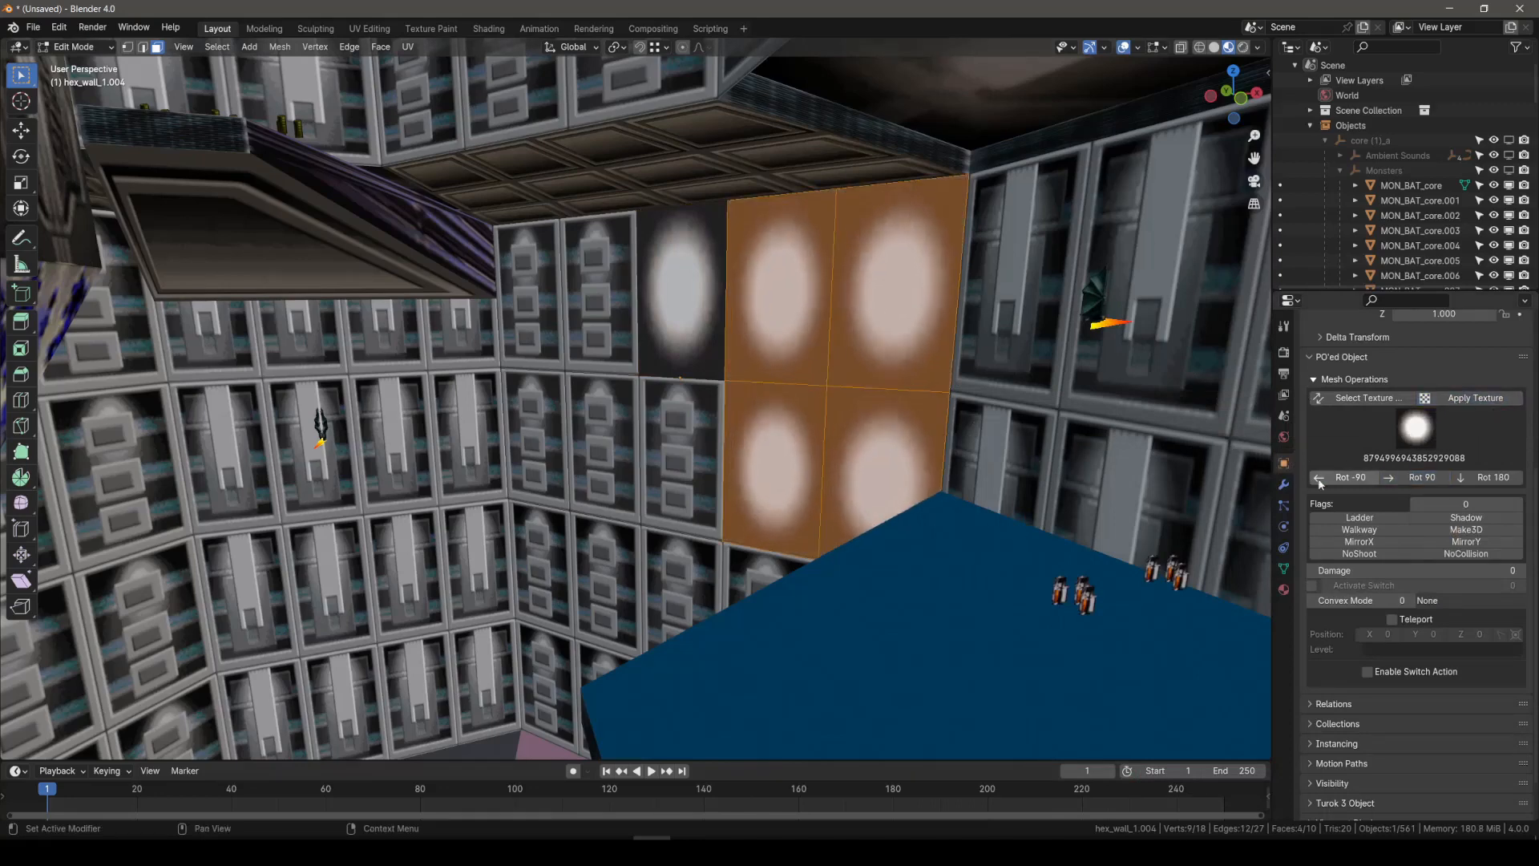
Step: Rotate the texture of the face below the first glow tile by 90 degrees four times and enable its Ladder, Shadow, Walkway, Make3D, MirrorX and MirrorY flags
left_click(716, 469)
left_click(1426, 479)
left_click(1427, 480)
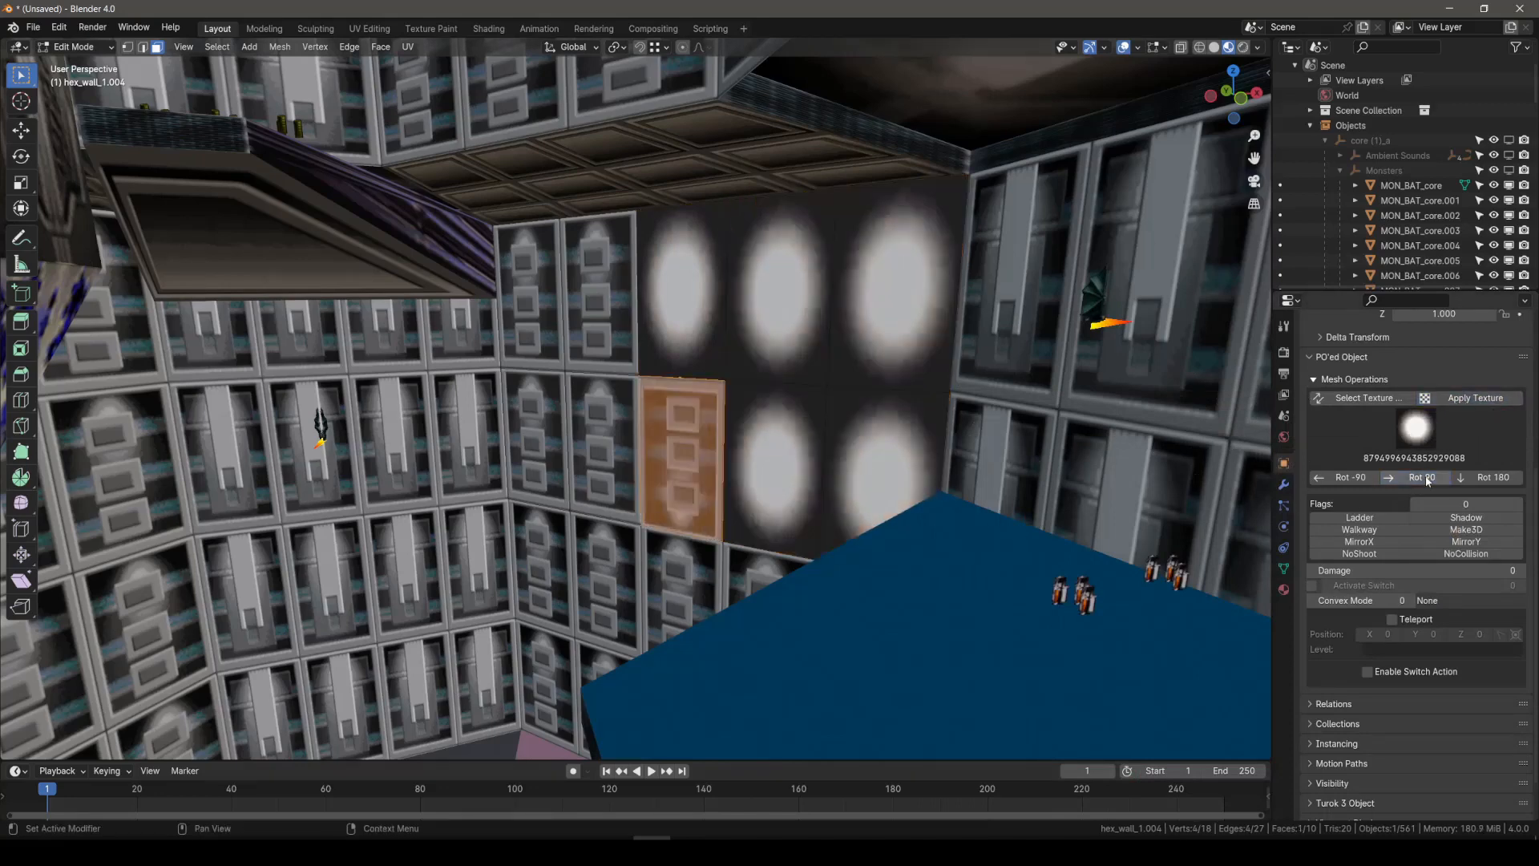
left_click(1426, 479)
left_click(1426, 479)
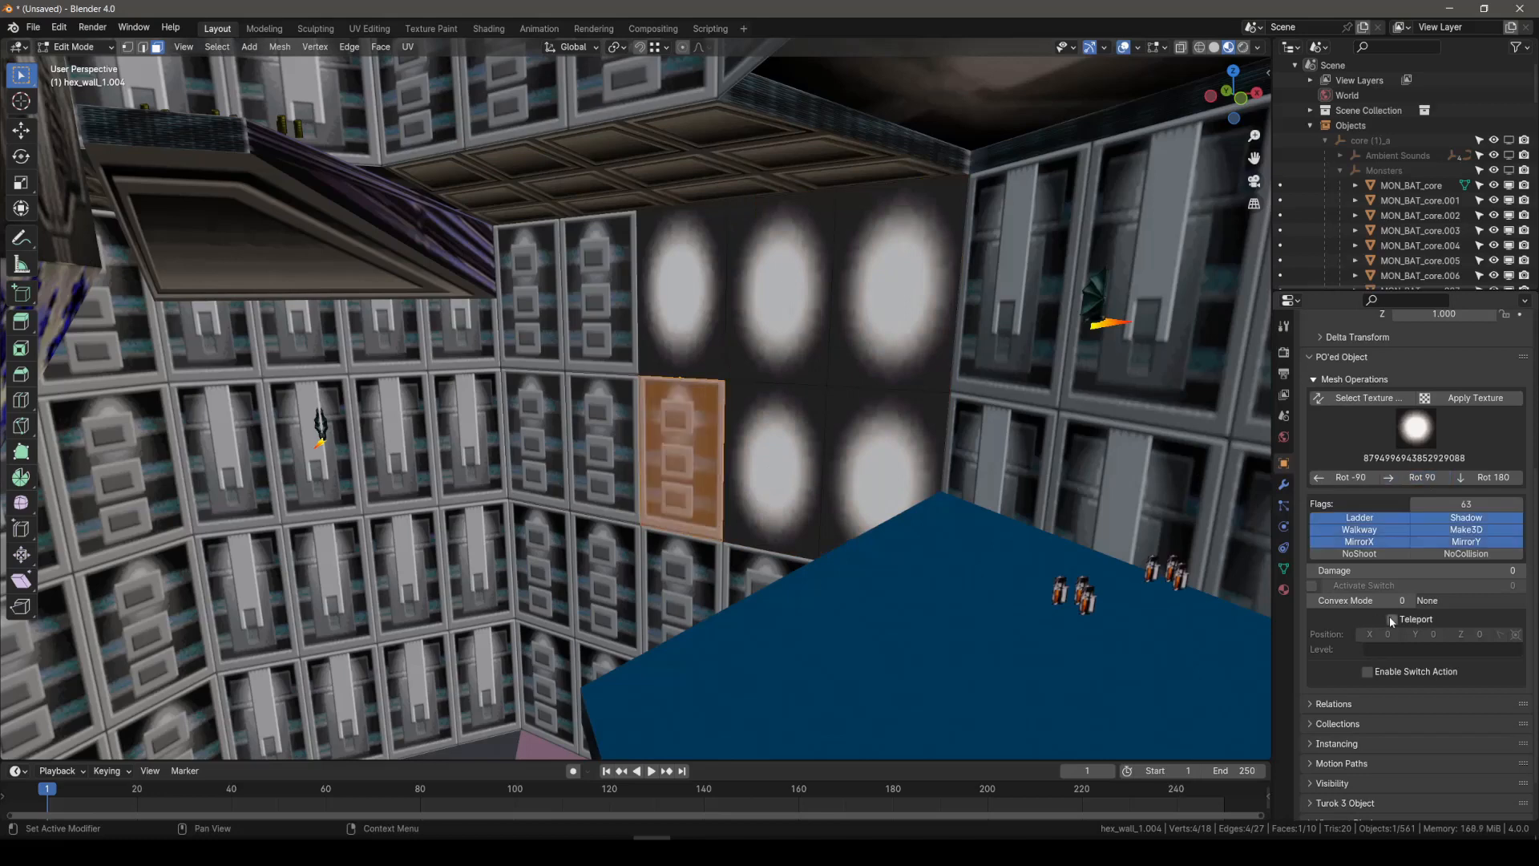
Step: Enable the face's teleport, set its position from a 3D cursor placed on the blue floor, and move the target to about 109, 6.21, -174
left_click(1391, 618)
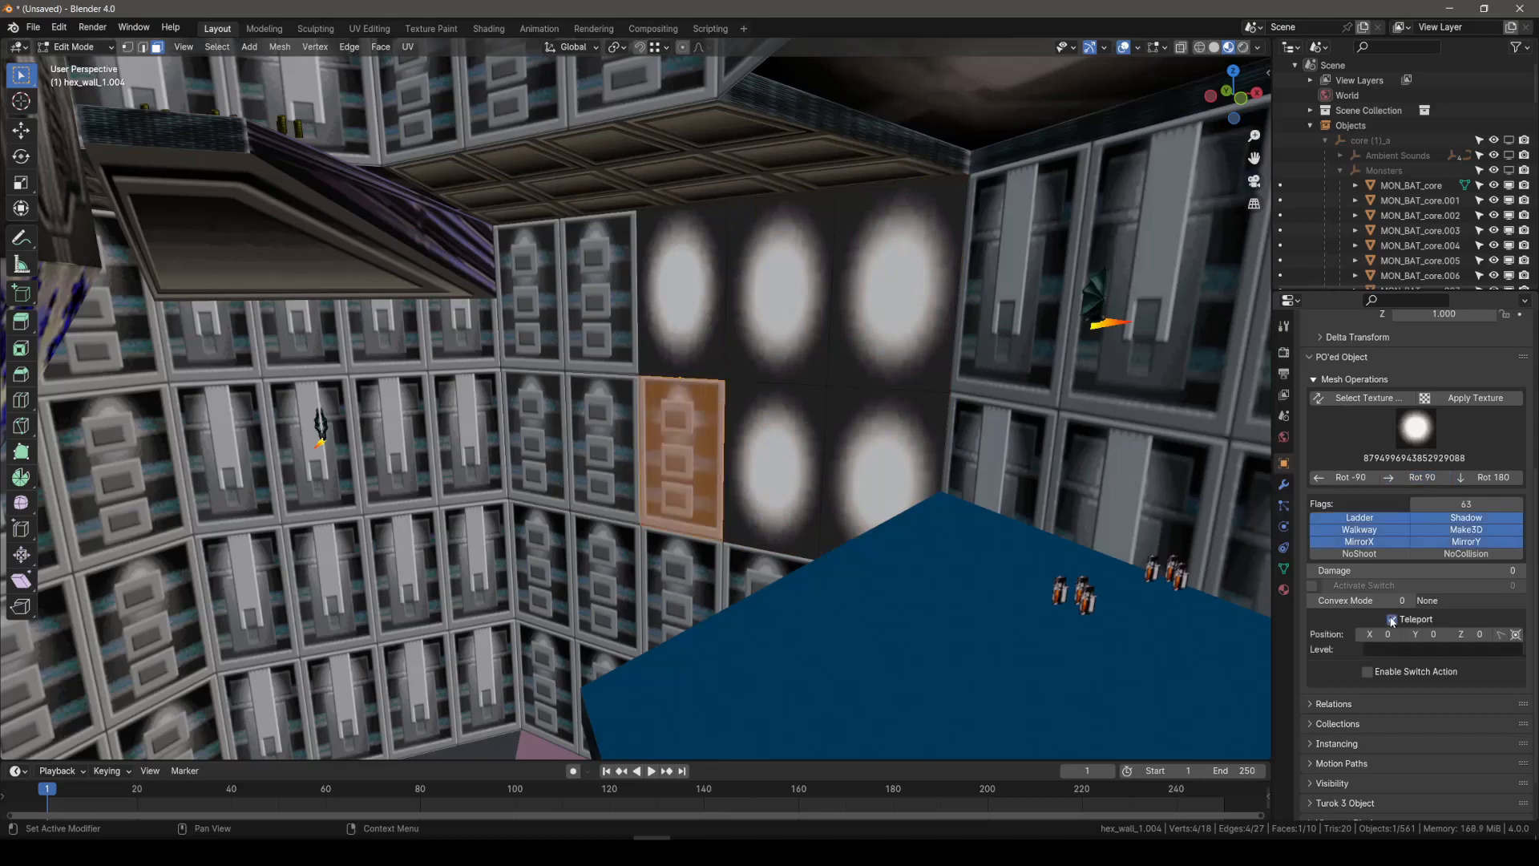
right_click(929, 578, "shift")
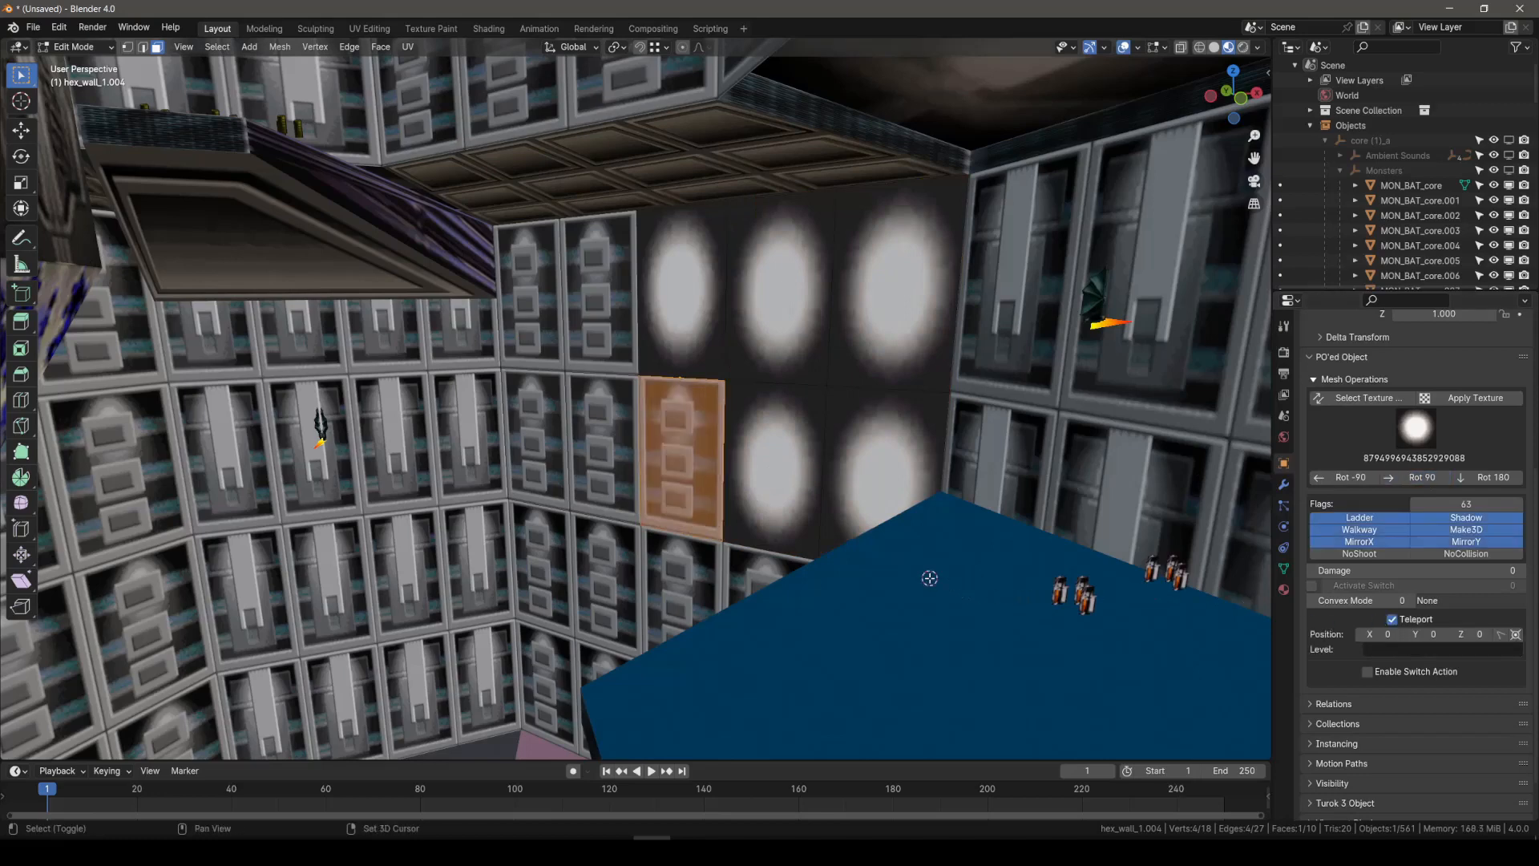
left_click(1515, 635)
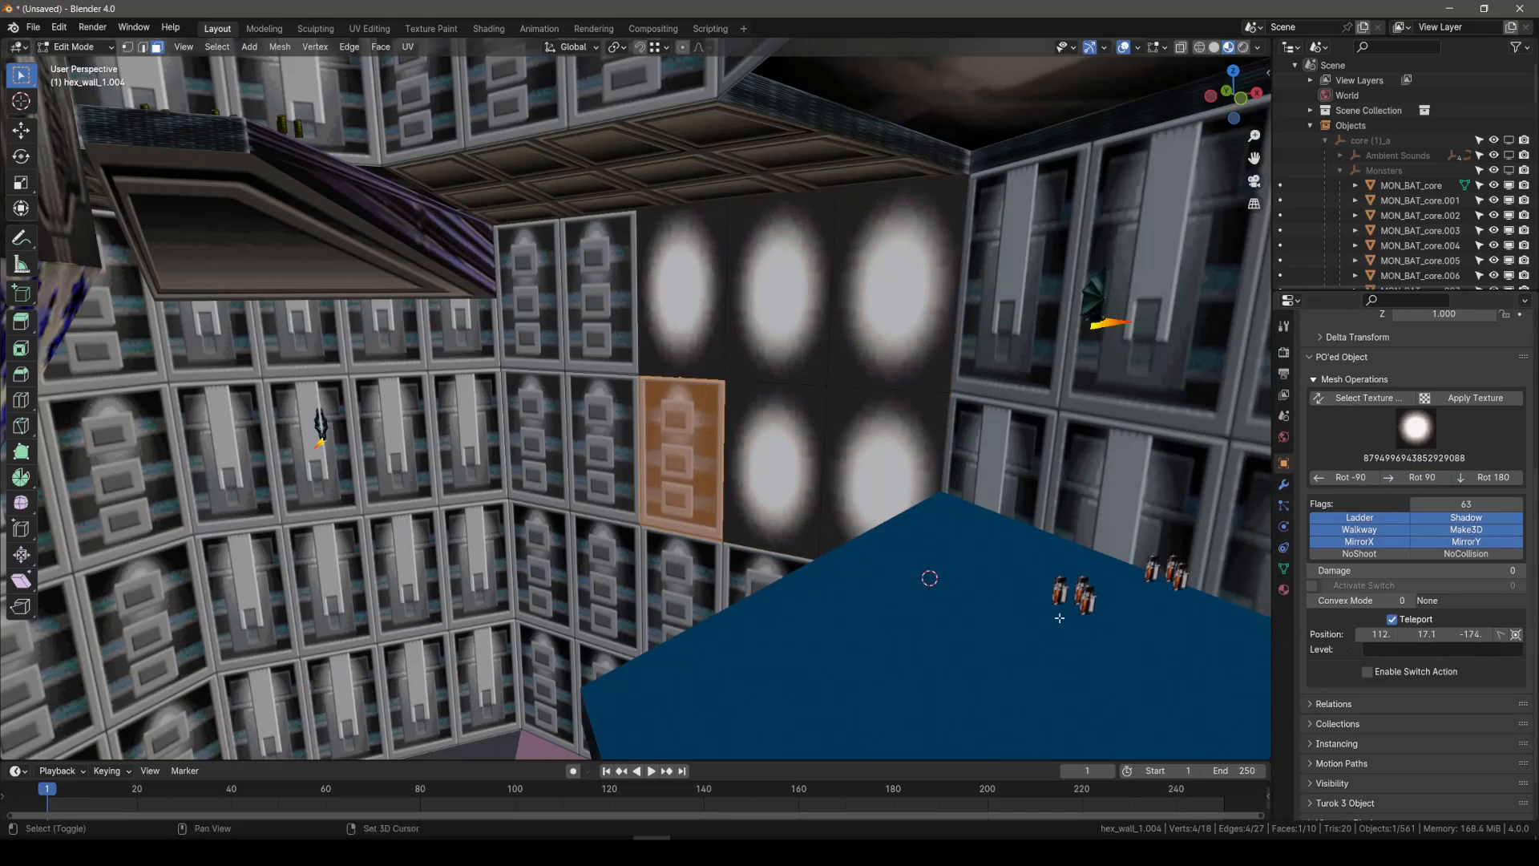
left_click(1501, 635)
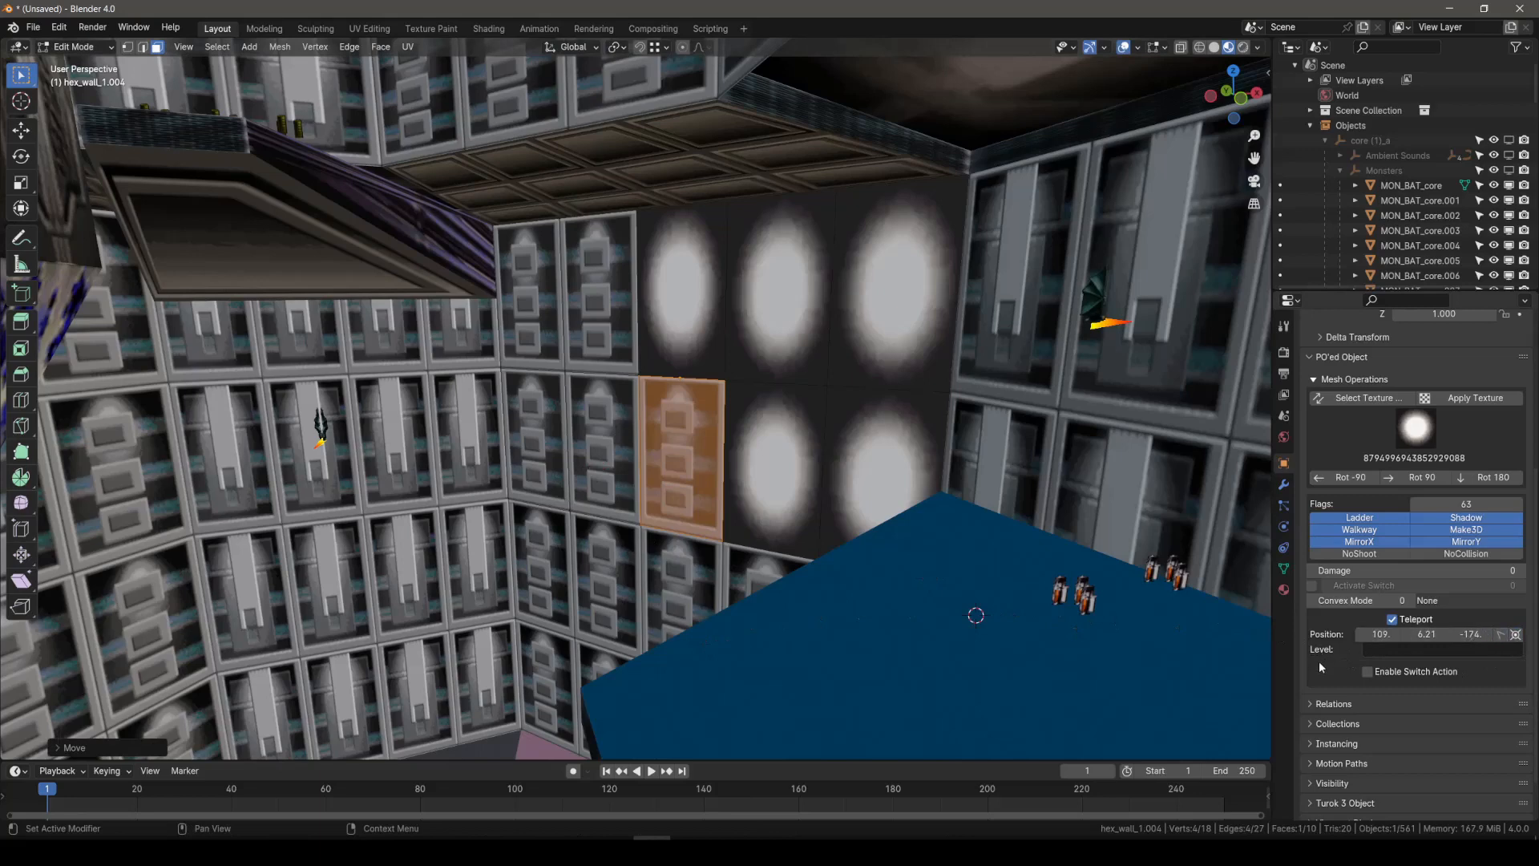
Step: Enable the face's switch action, set its On Activate texture colour to red, and return to Object Mode
left_click(1367, 671)
scroll(1326, 649, "down", 3)
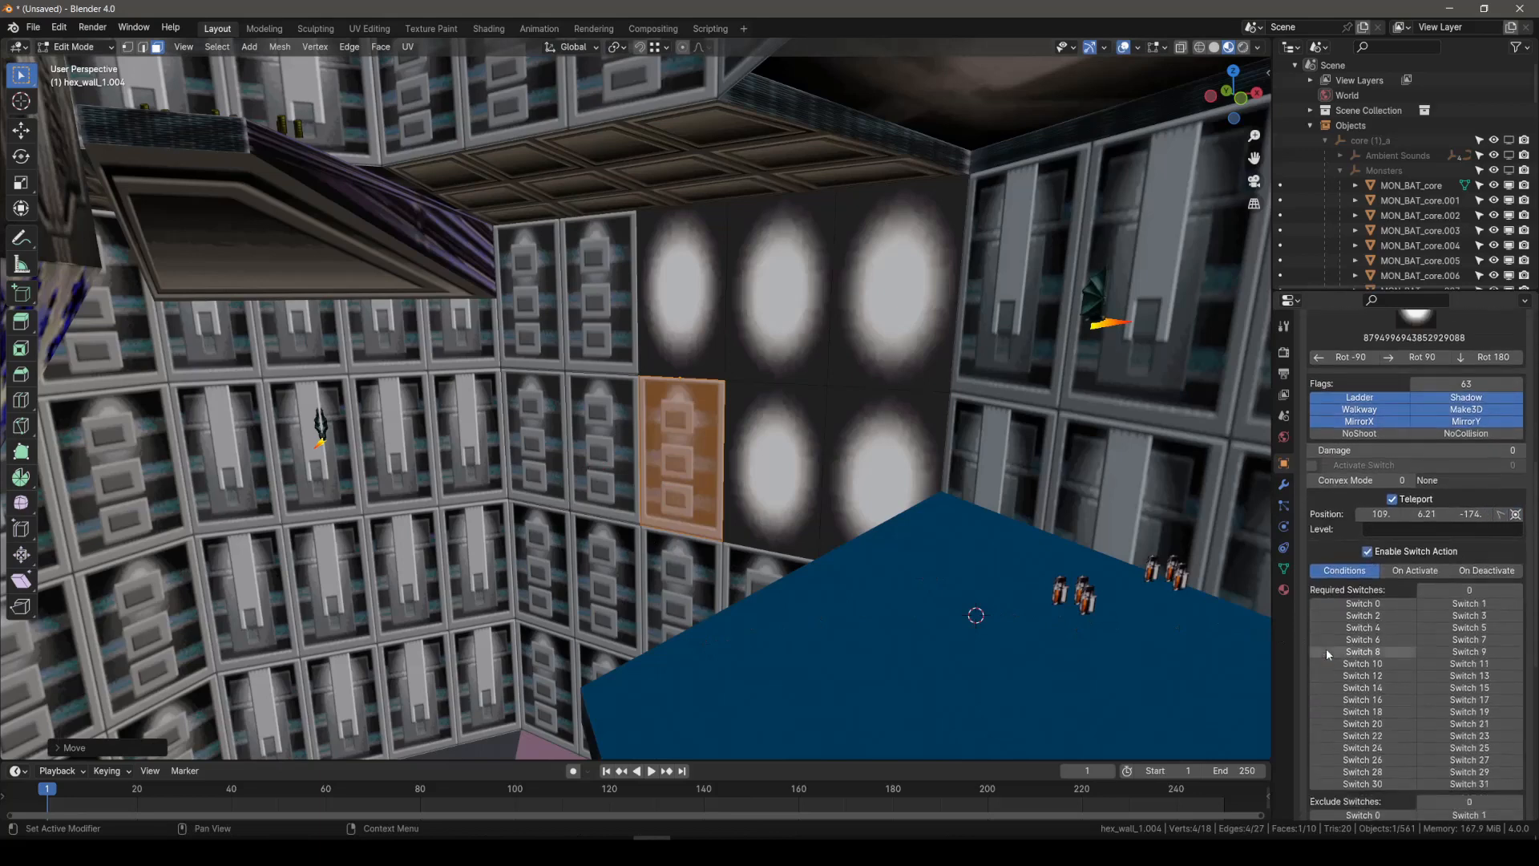
scroll(1326, 648, "down", 2)
left_click(1430, 511)
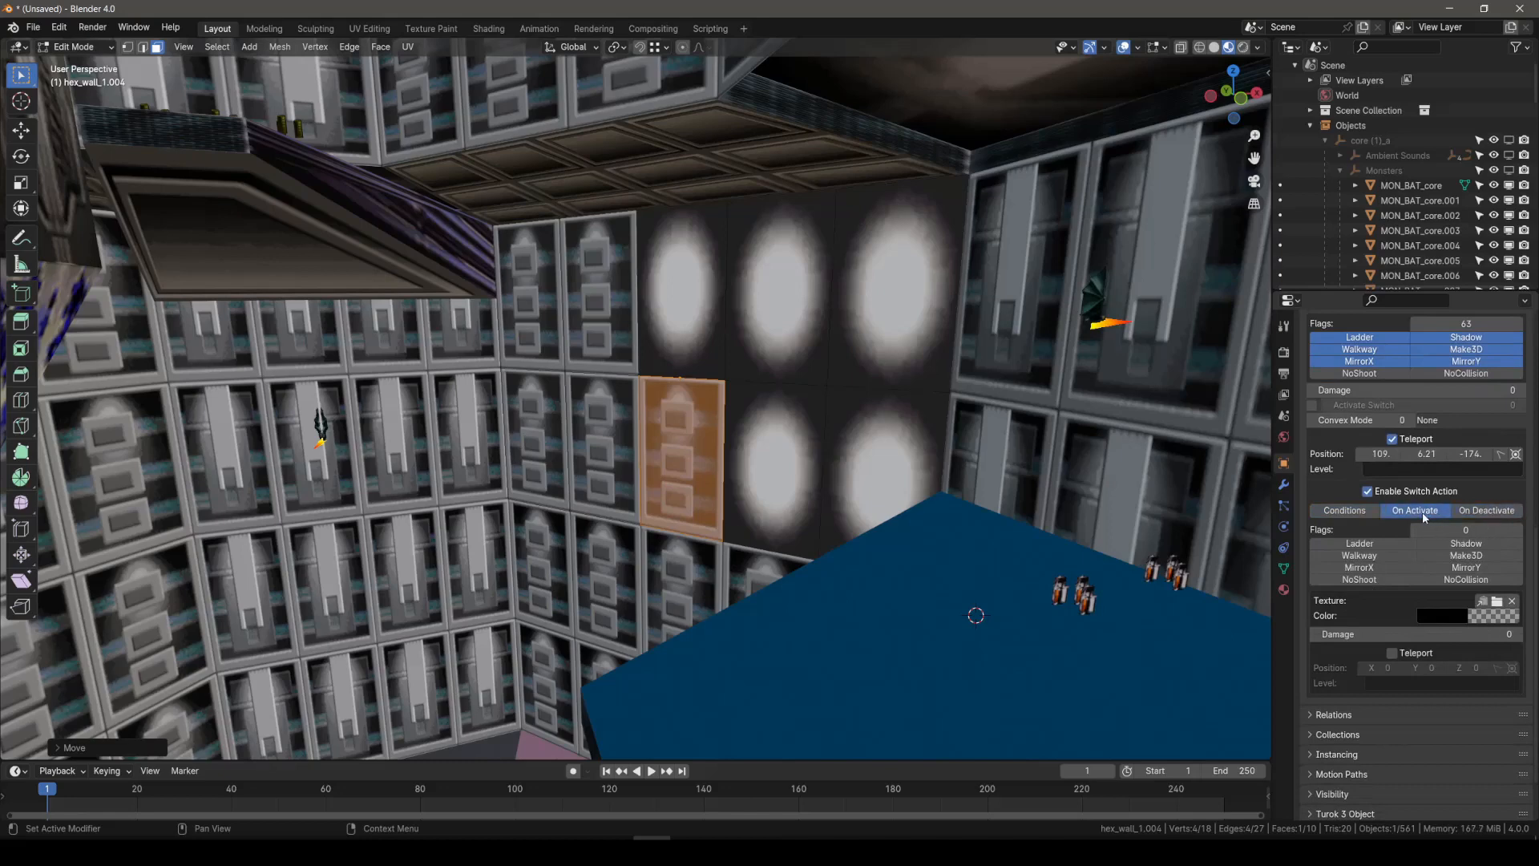
left_click(1442, 615)
left_click(1388, 525)
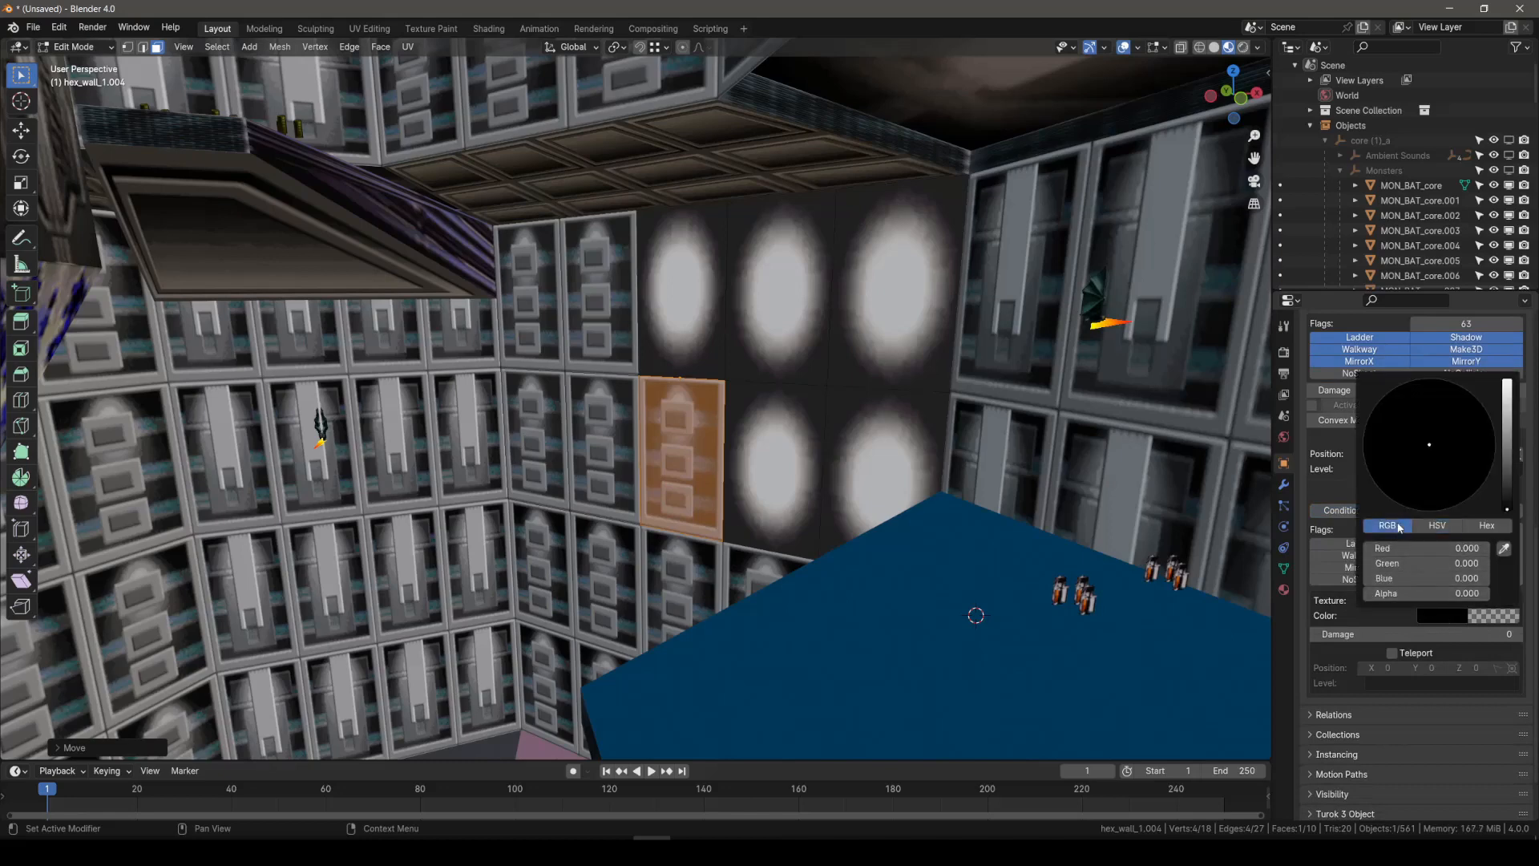
left_click_drag(1419, 549, 1455, 553)
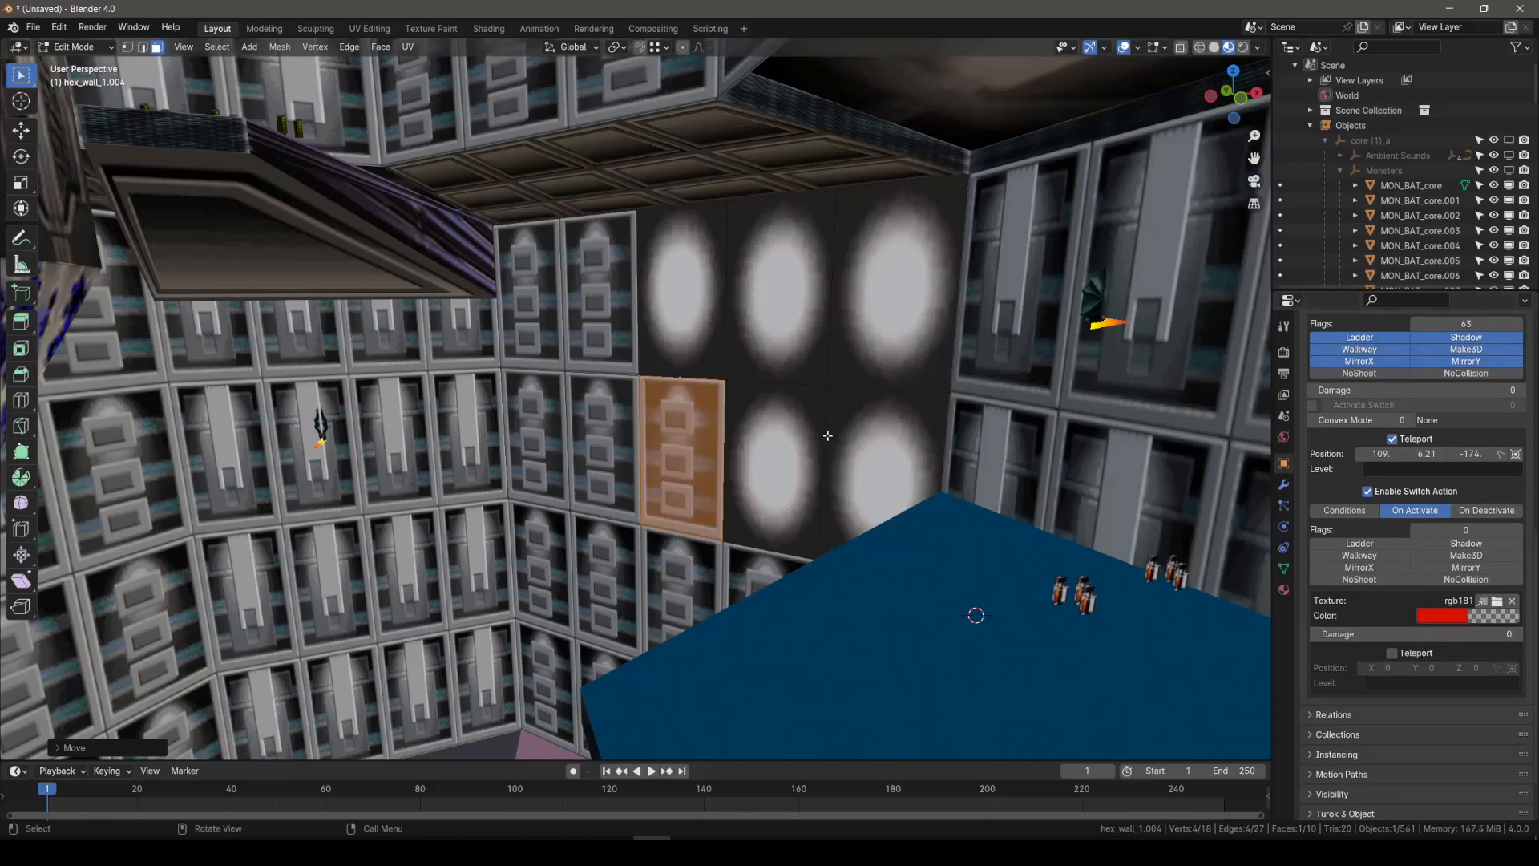
key("Tab")
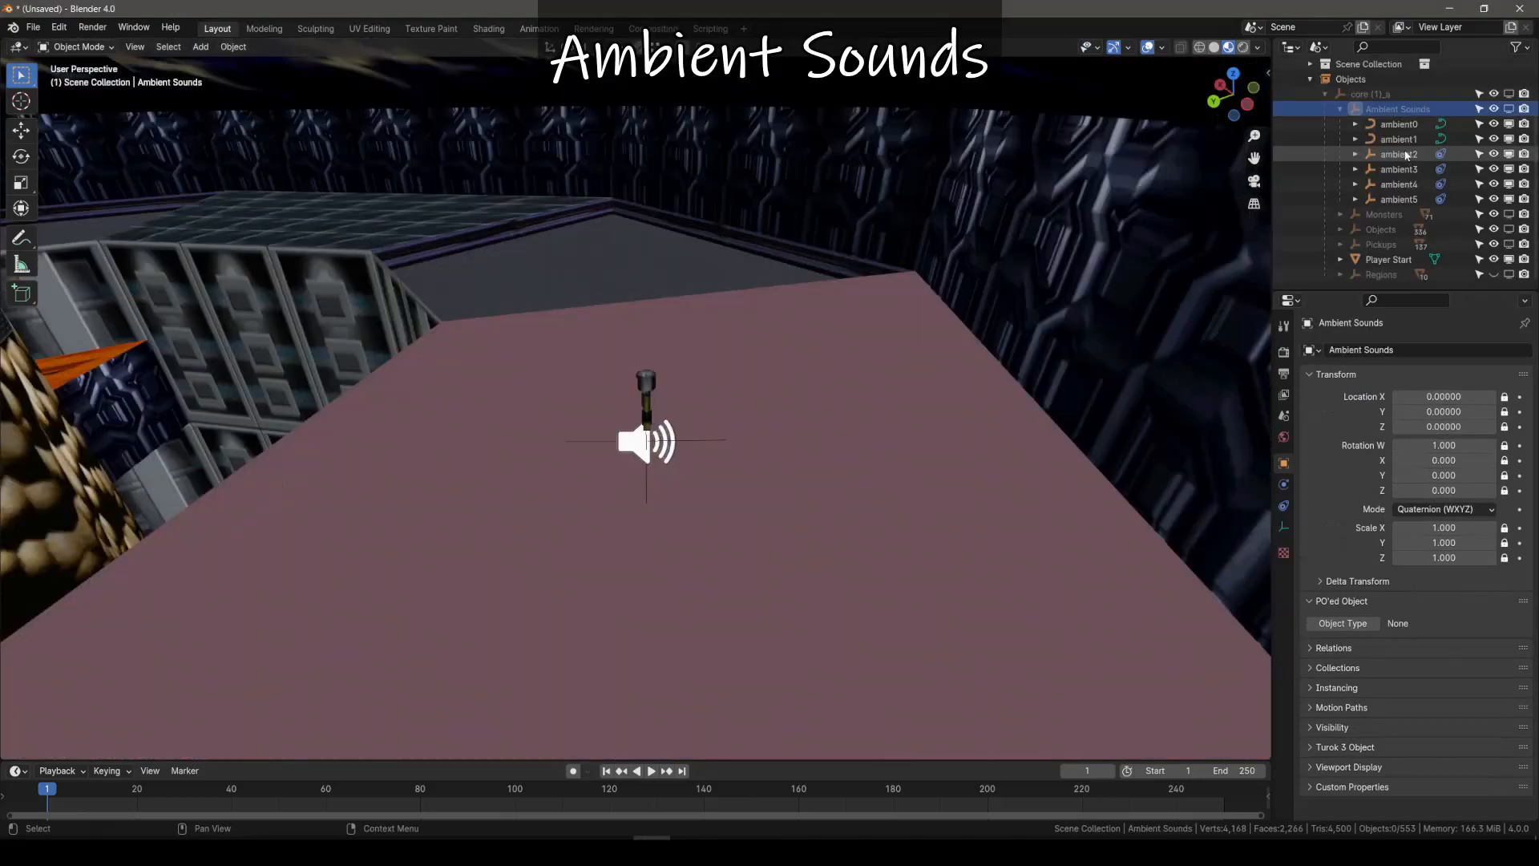
Step: Examine the volume range of the ambient2 sound around its pickup, and view the file browser for its sound file without choosing one
left_click(1406, 154)
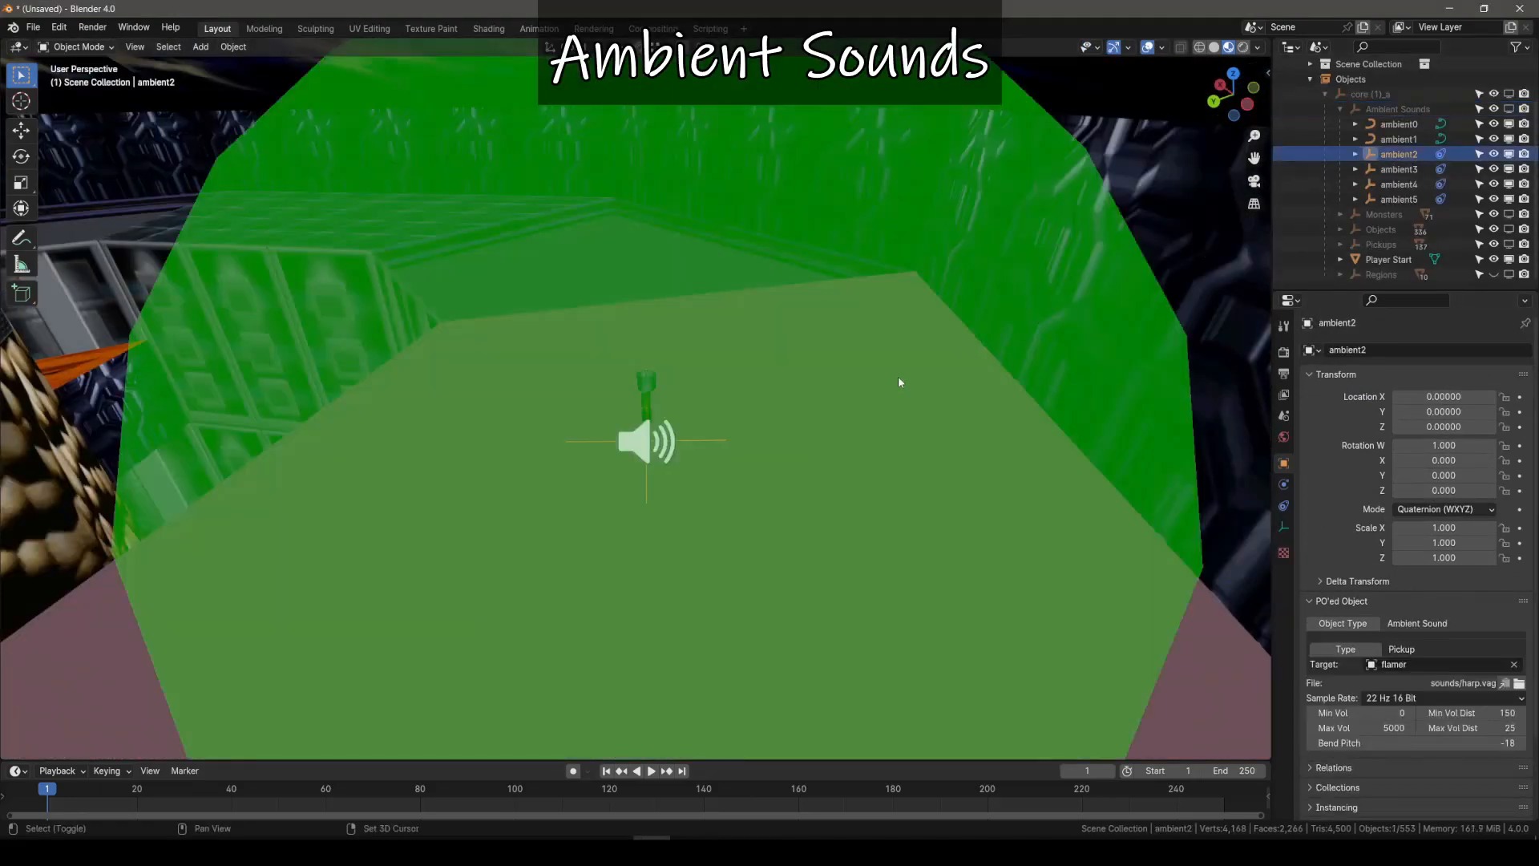
key("shift+grave")
key("s")
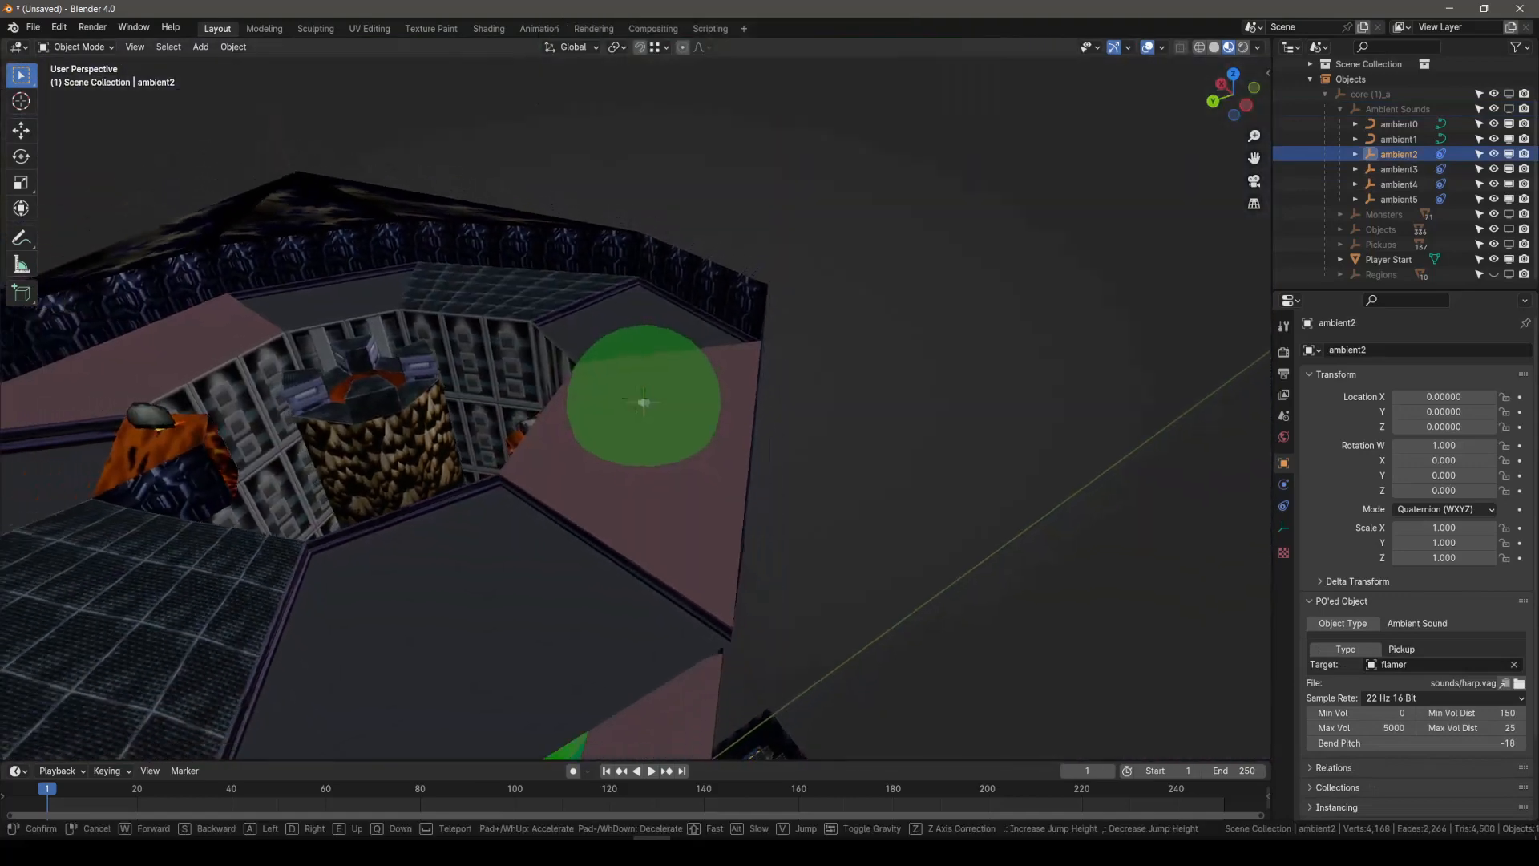
key("s")
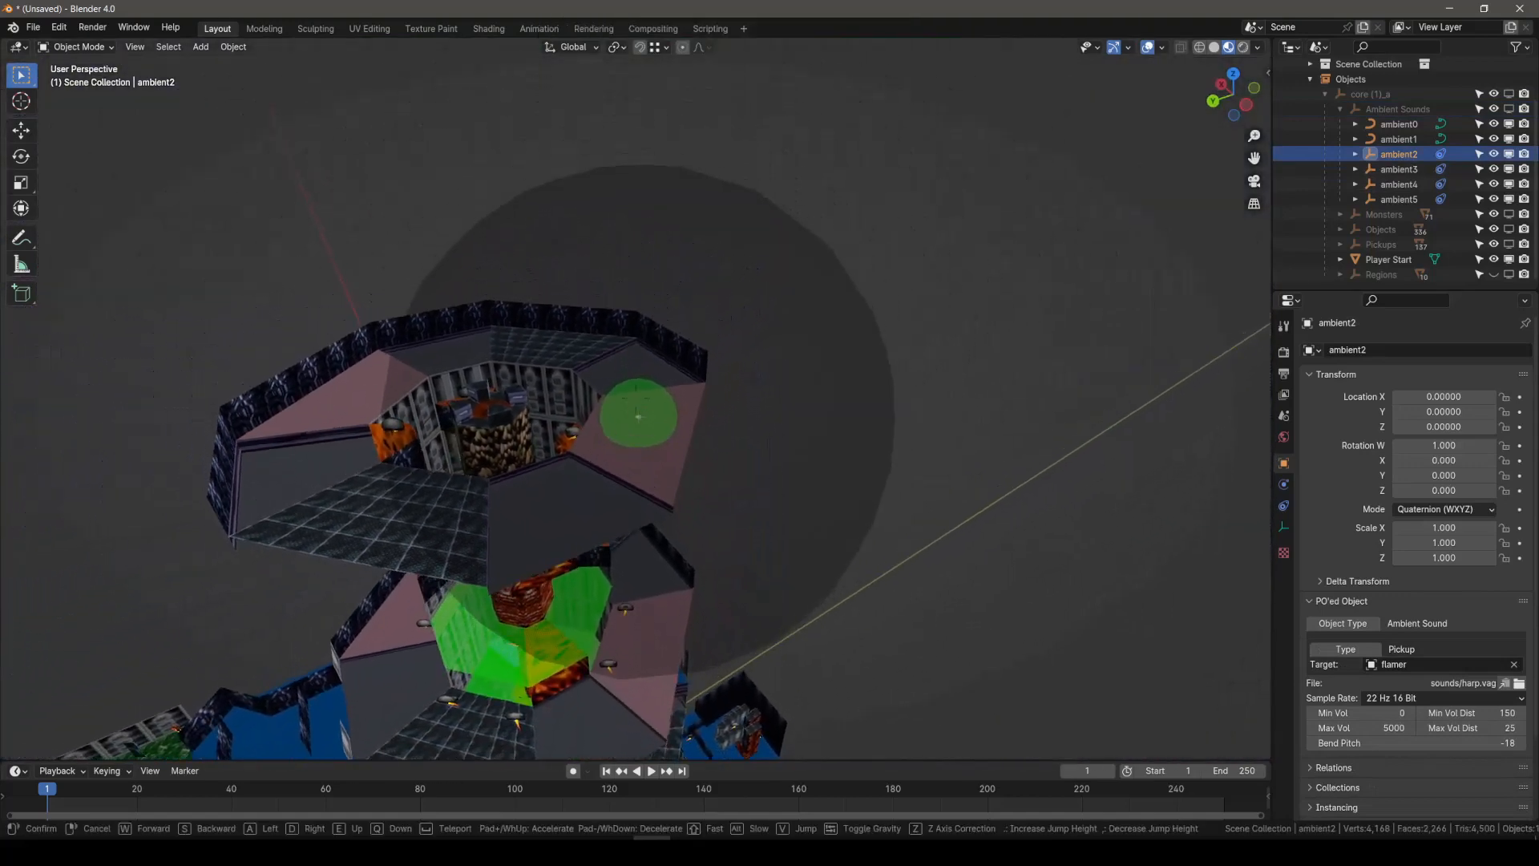
key("w")
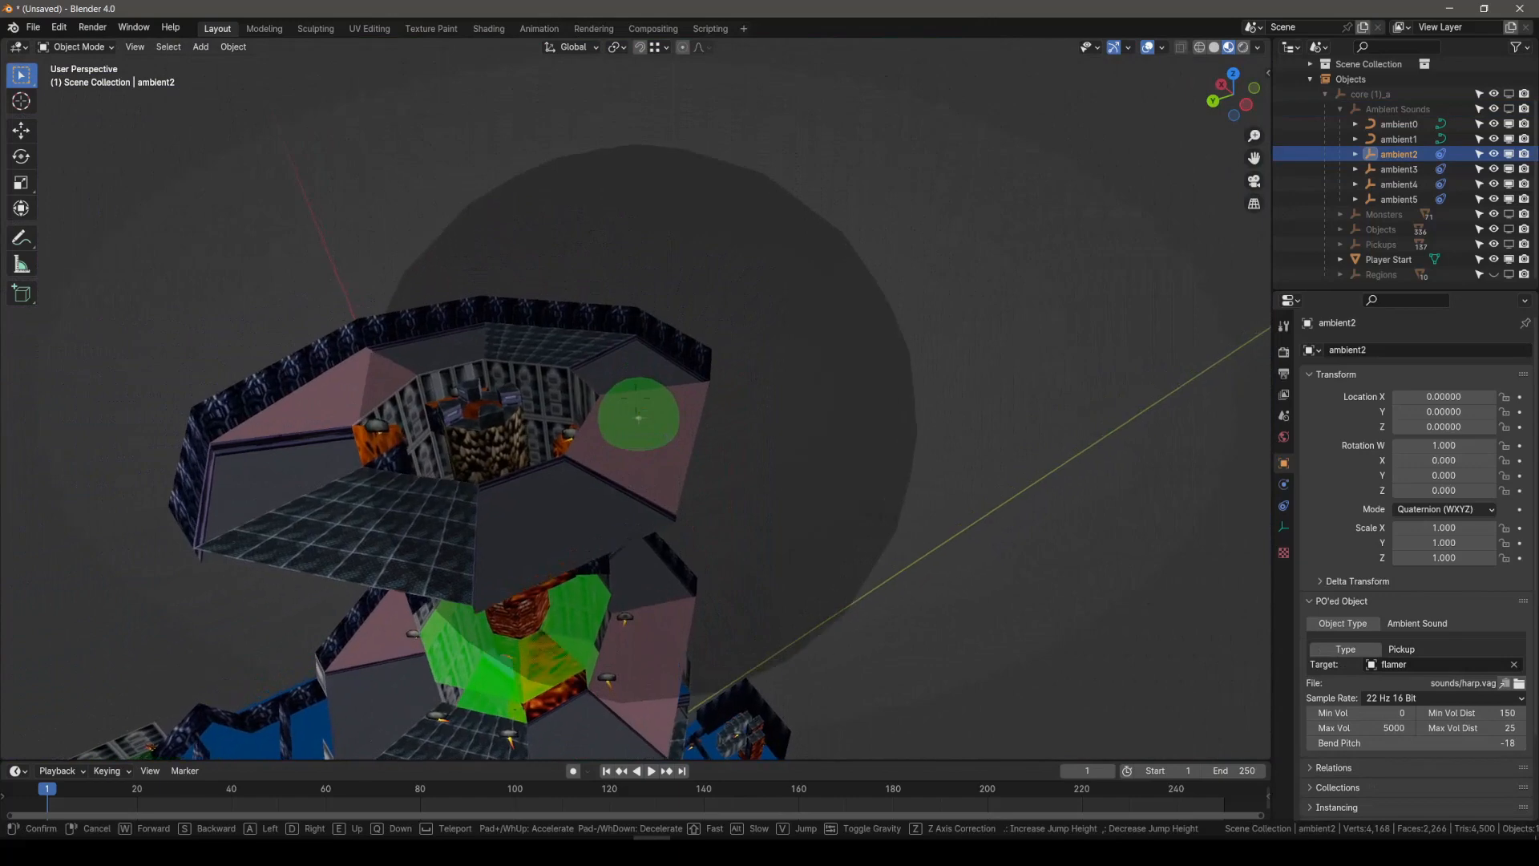
left_click(899, 379)
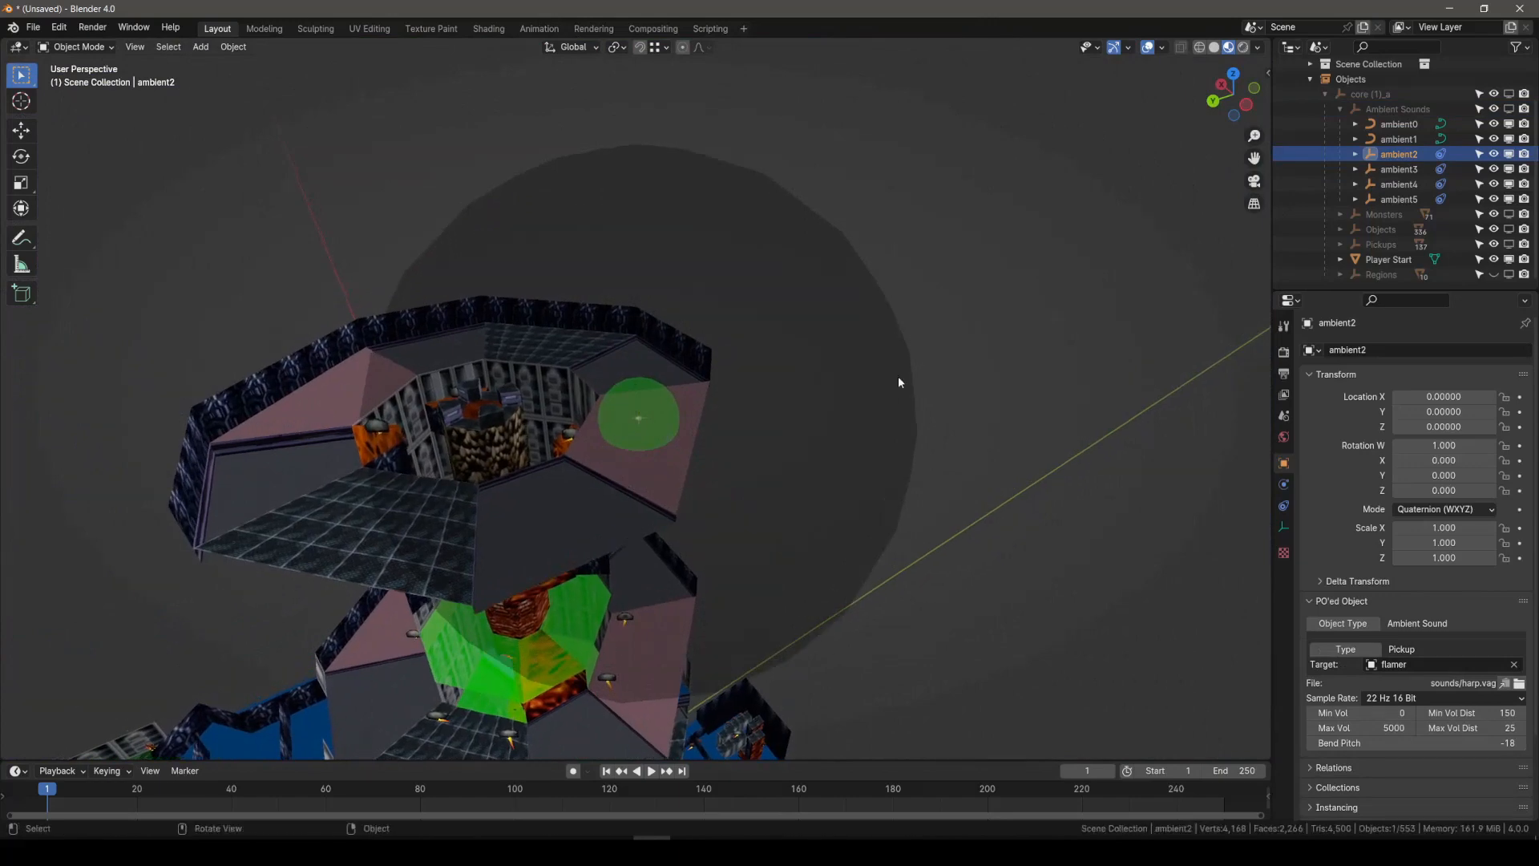
scroll(1411, 509, "down", 3)
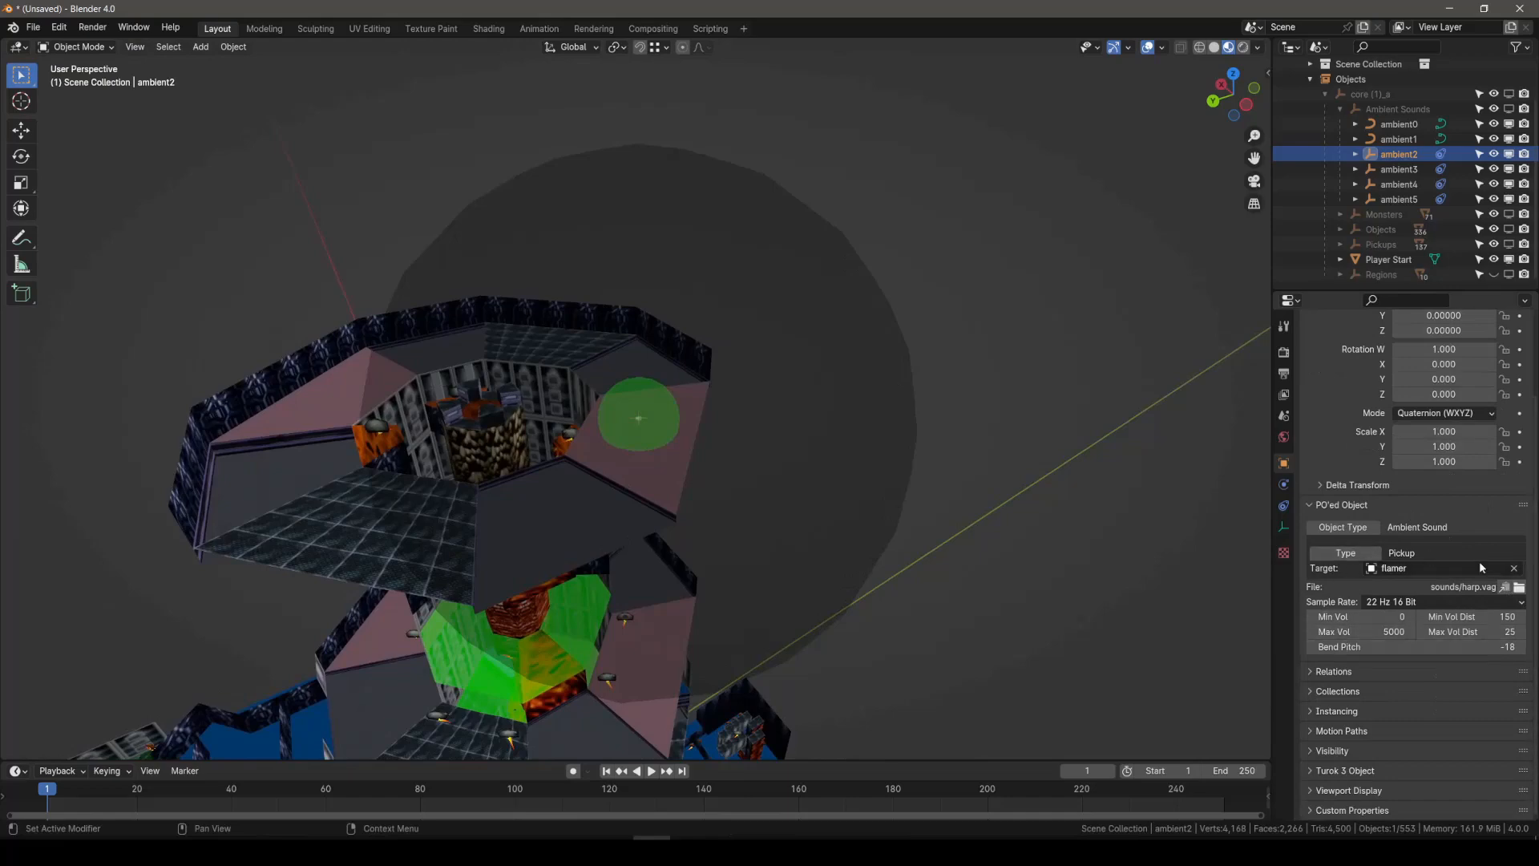
left_click(1519, 587)
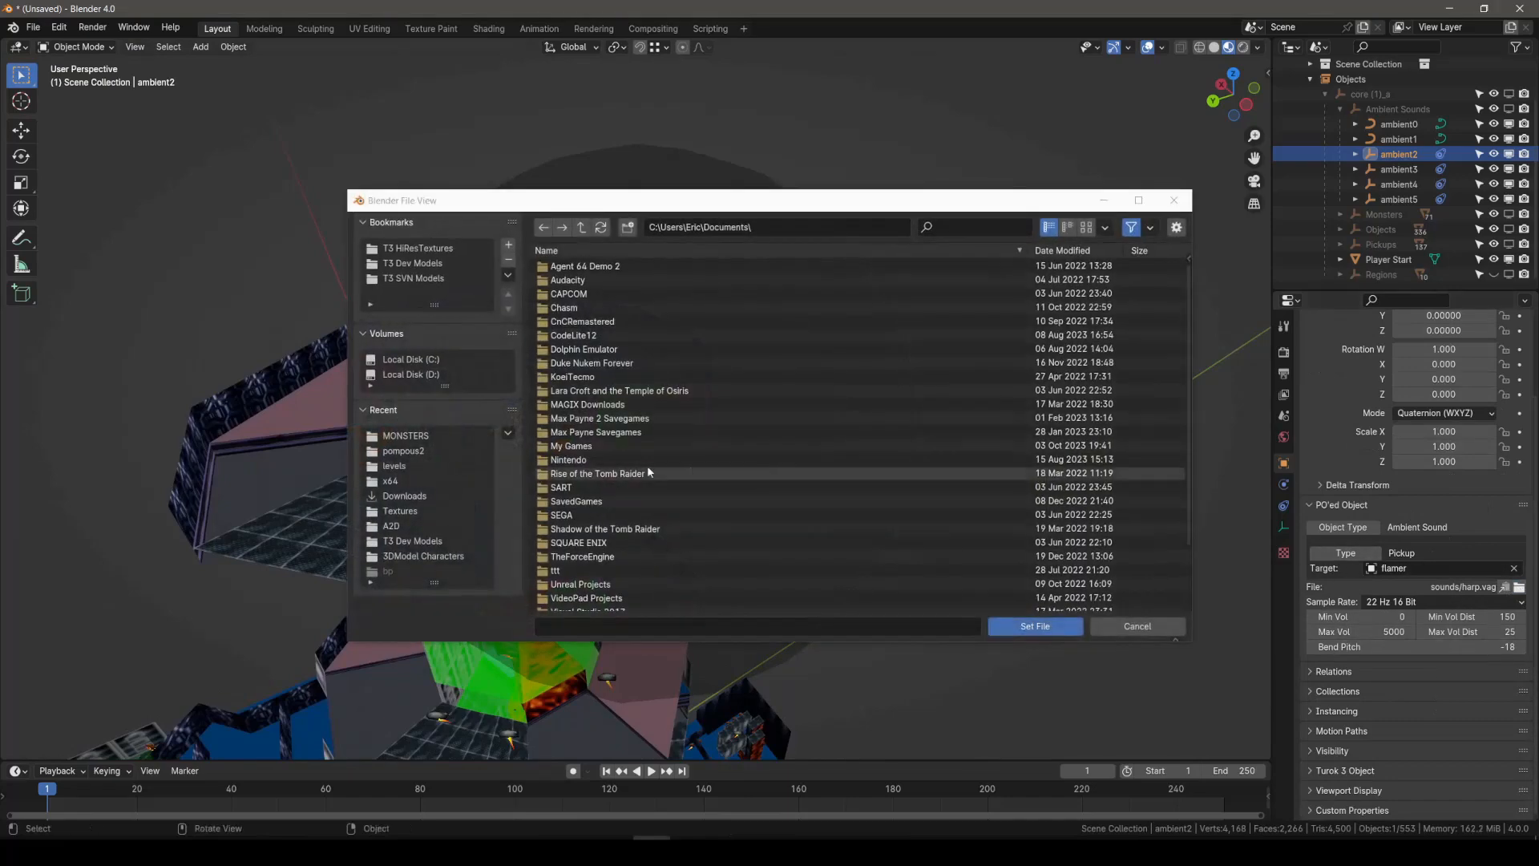
left_click(1143, 630)
Step: Change ambient2's sound type to Segment, after trying Vertex with the attached object cleared, and frame the resulting segment
left_click(1362, 553)
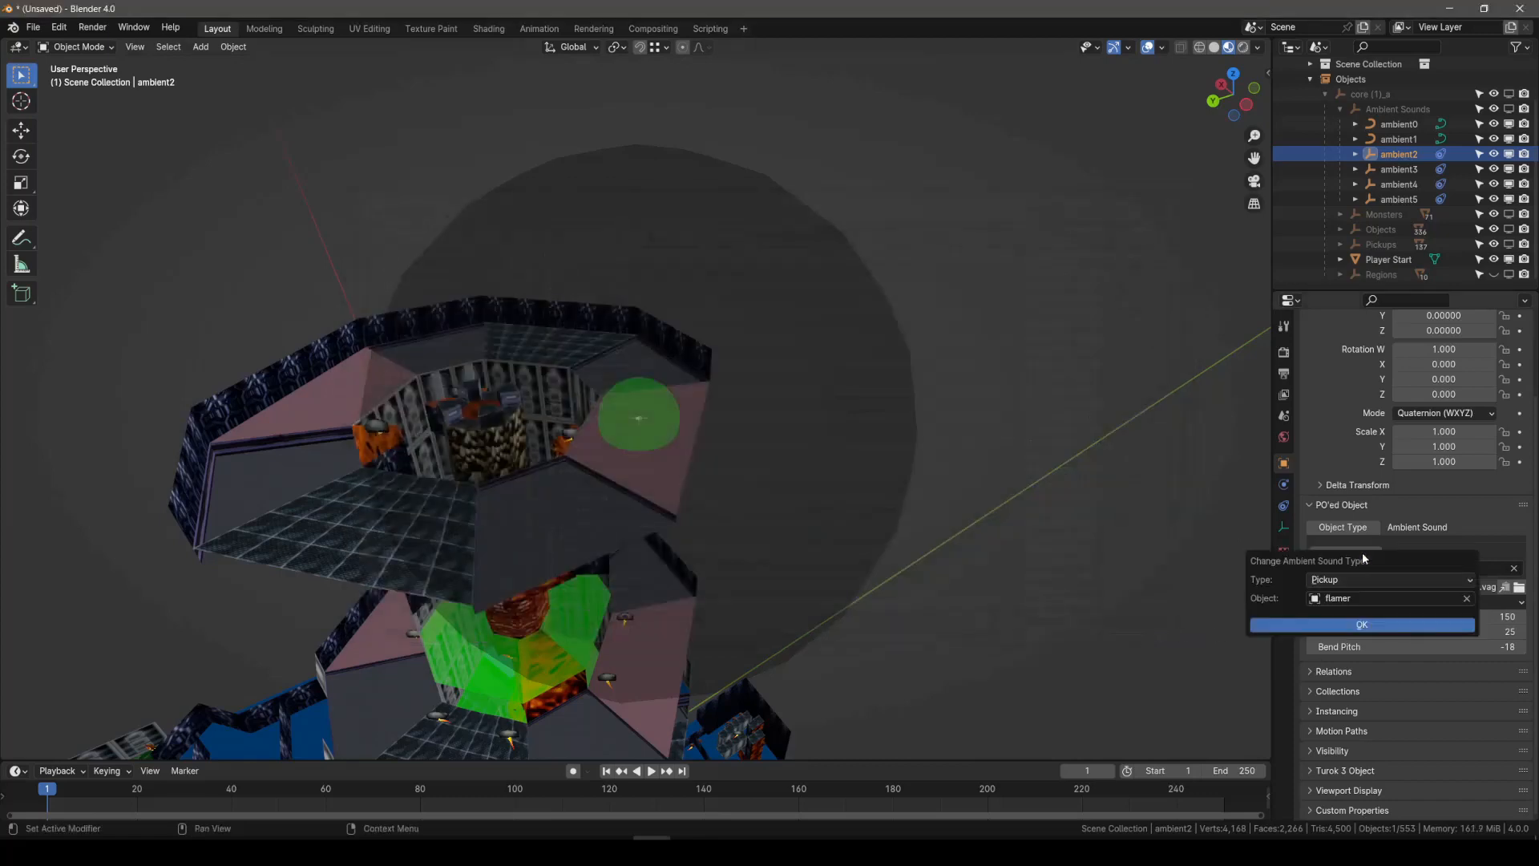
left_click(1379, 580)
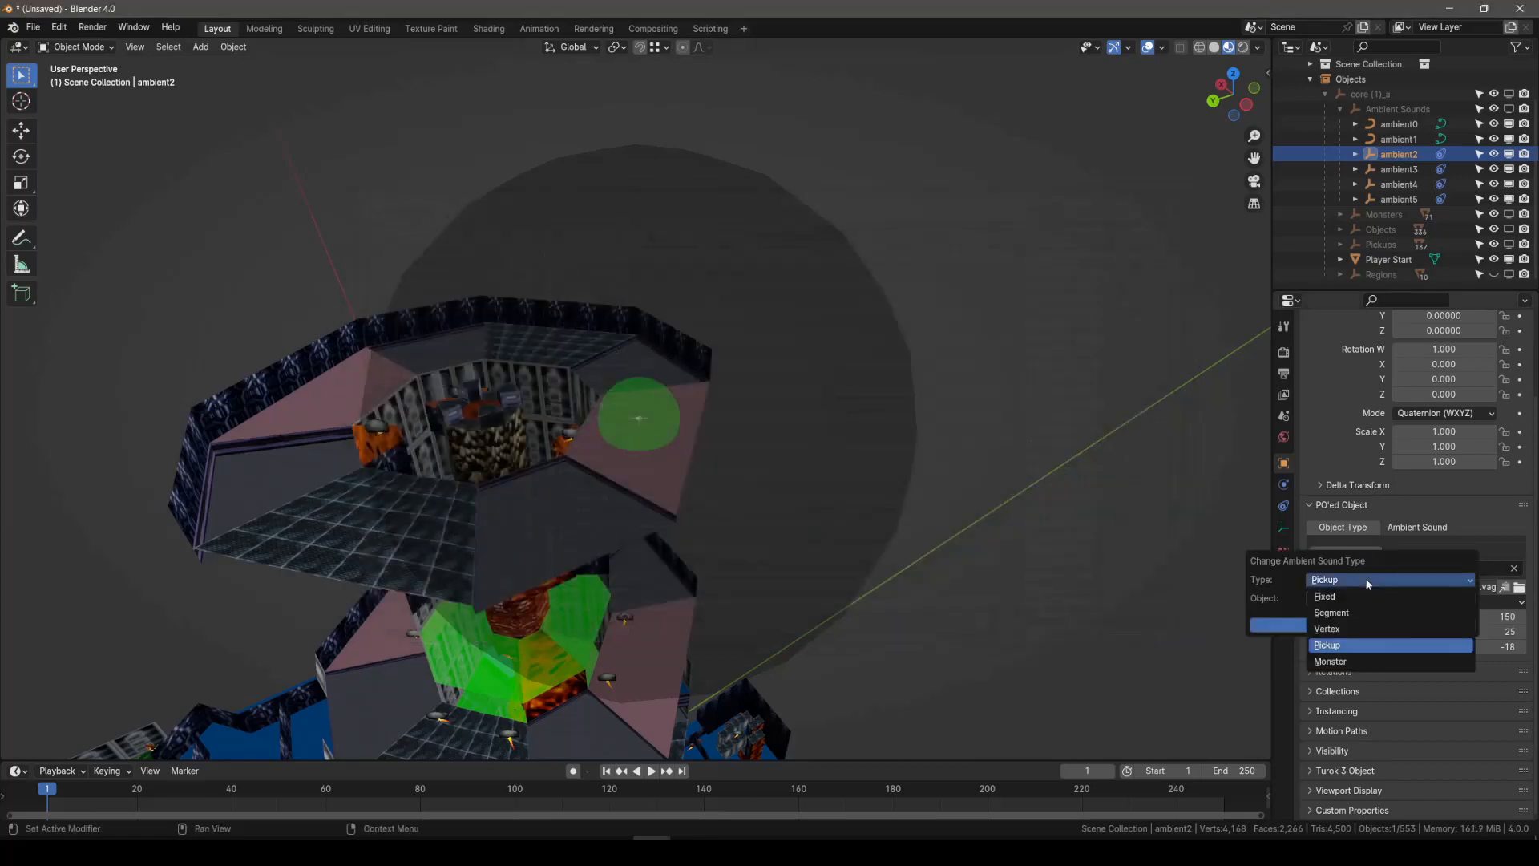
left_click(1349, 632)
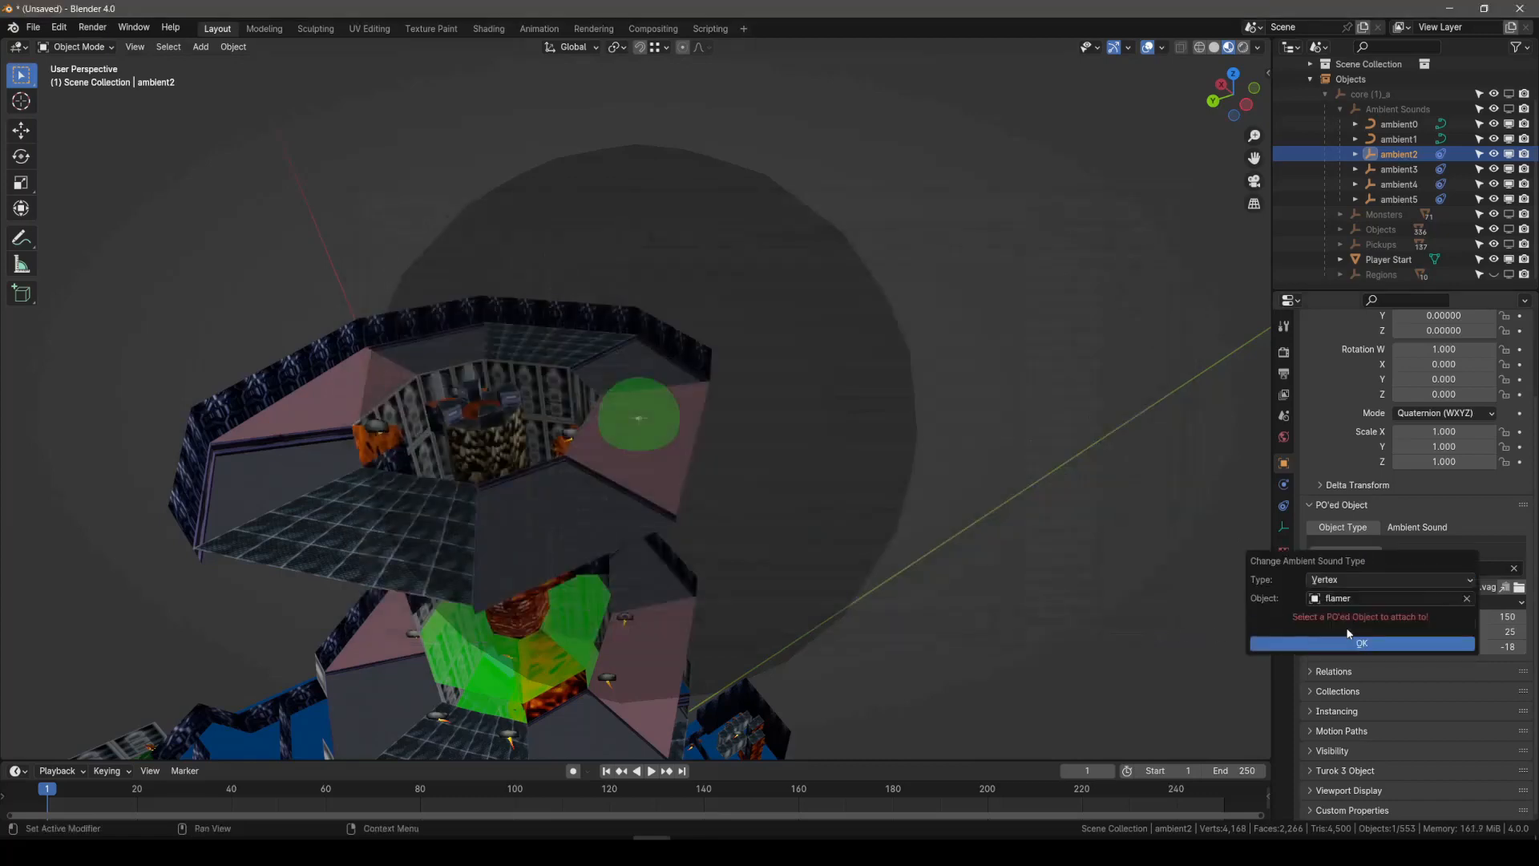
left_click(1466, 598)
left_click(1449, 601)
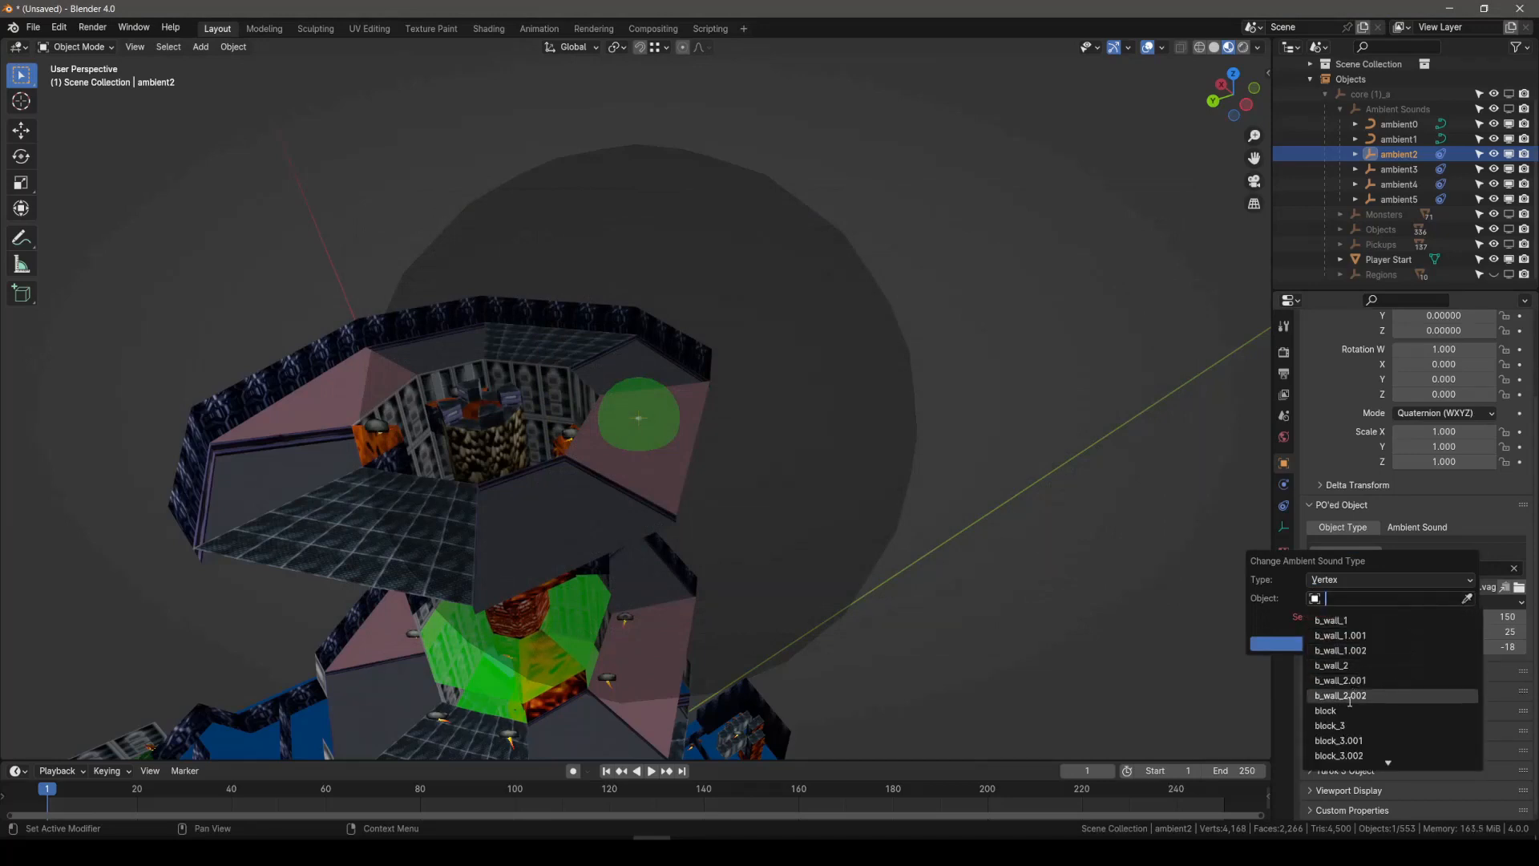
left_click(1462, 580)
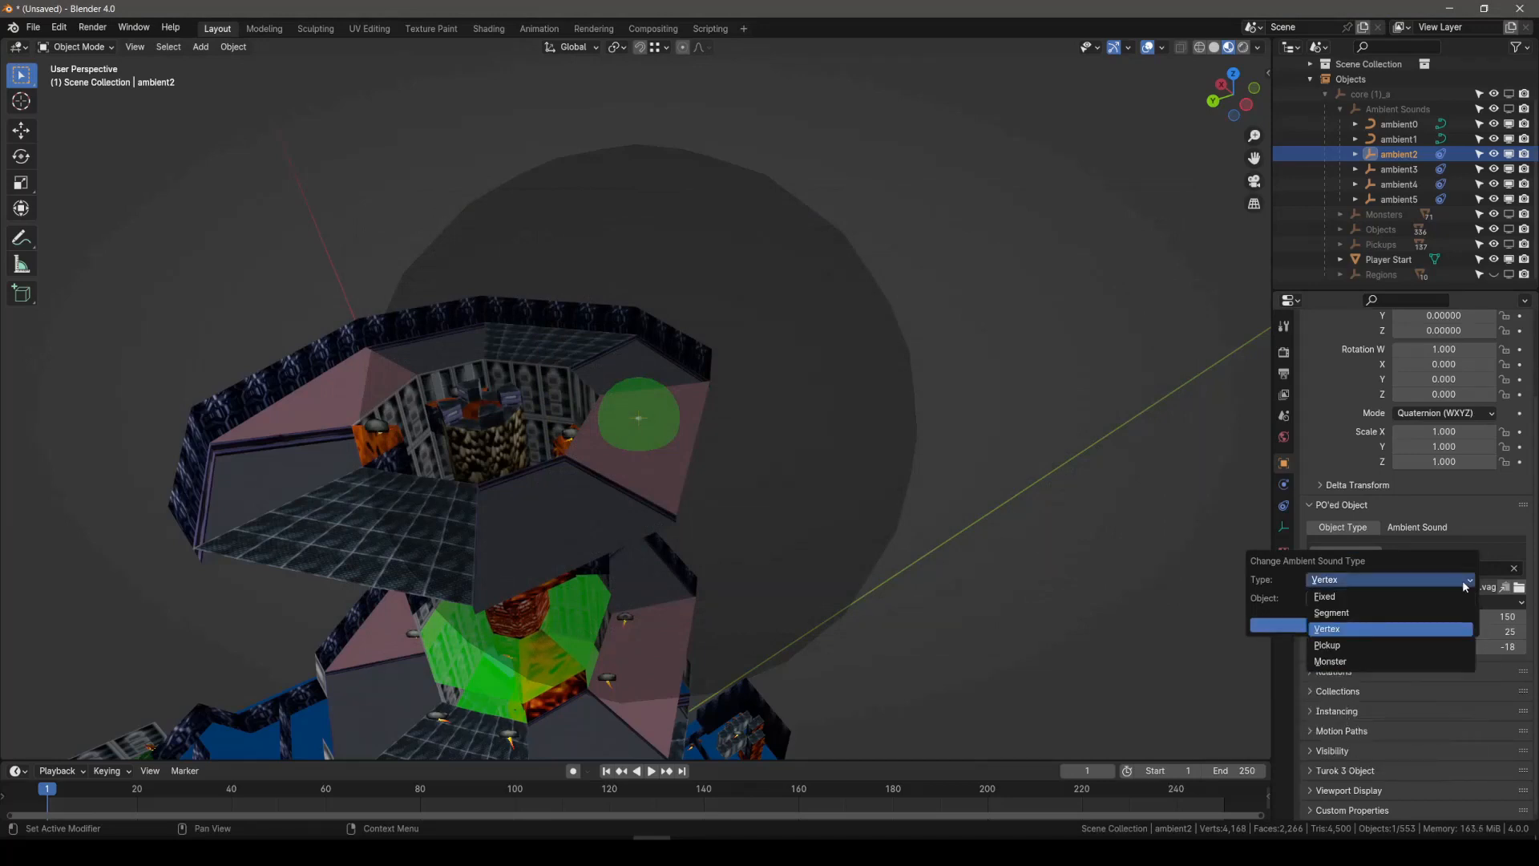
left_click(1398, 612)
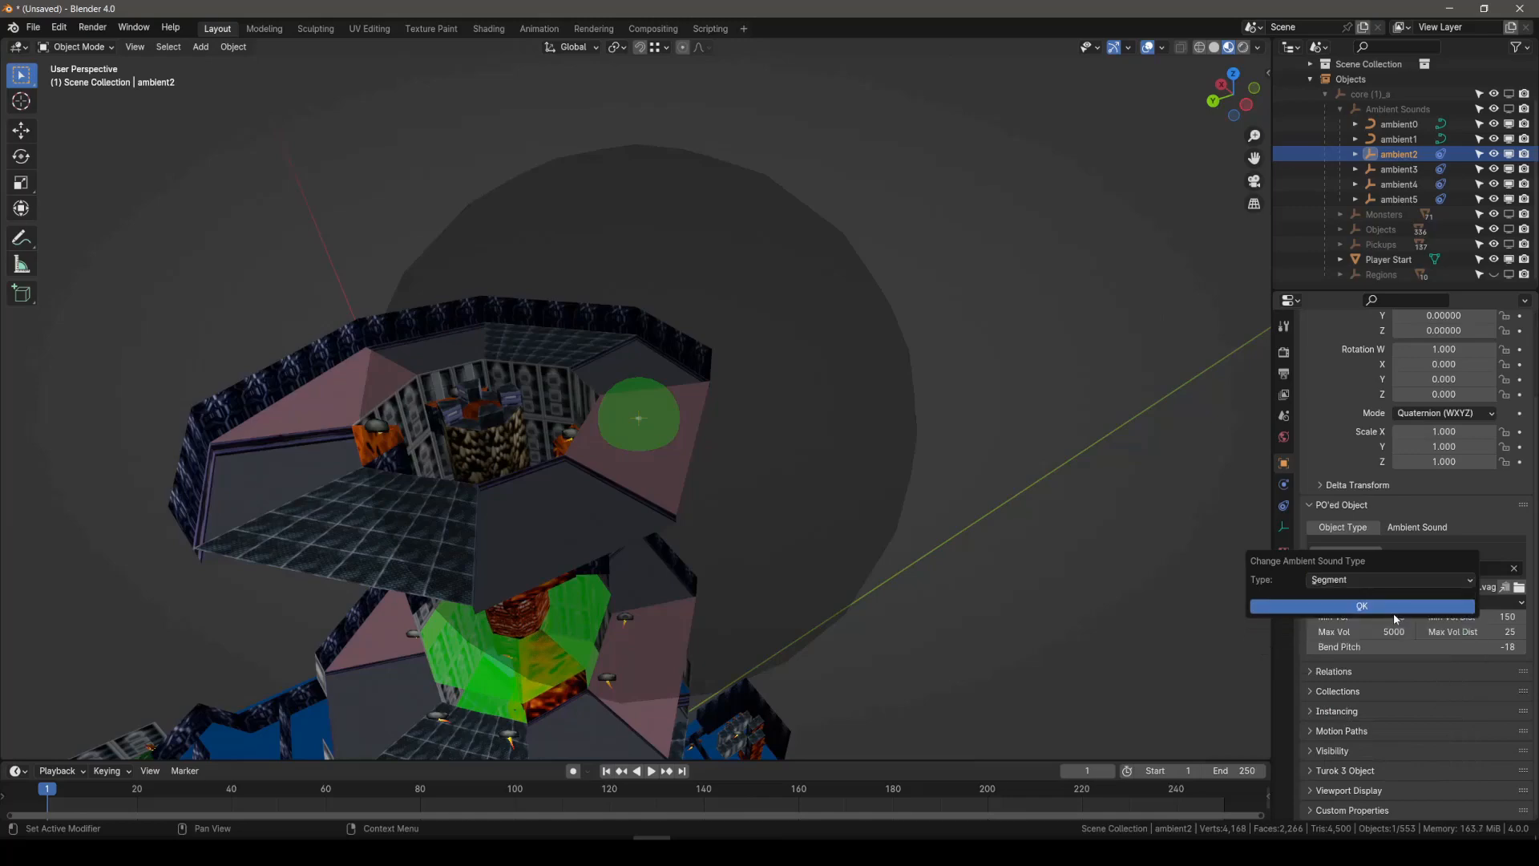
left_click(1394, 610)
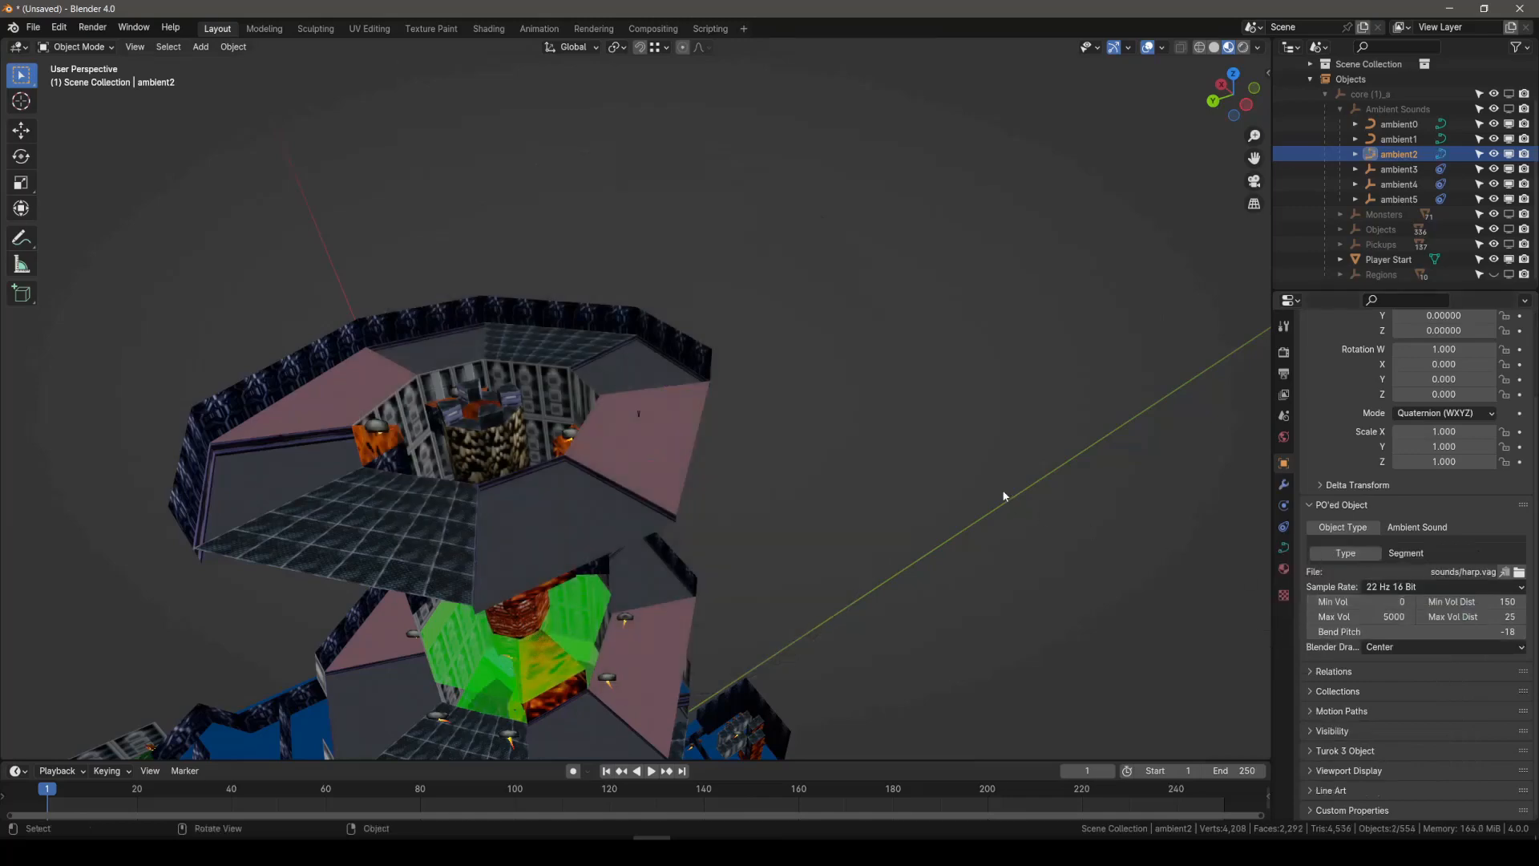
key("KP_Decimal")
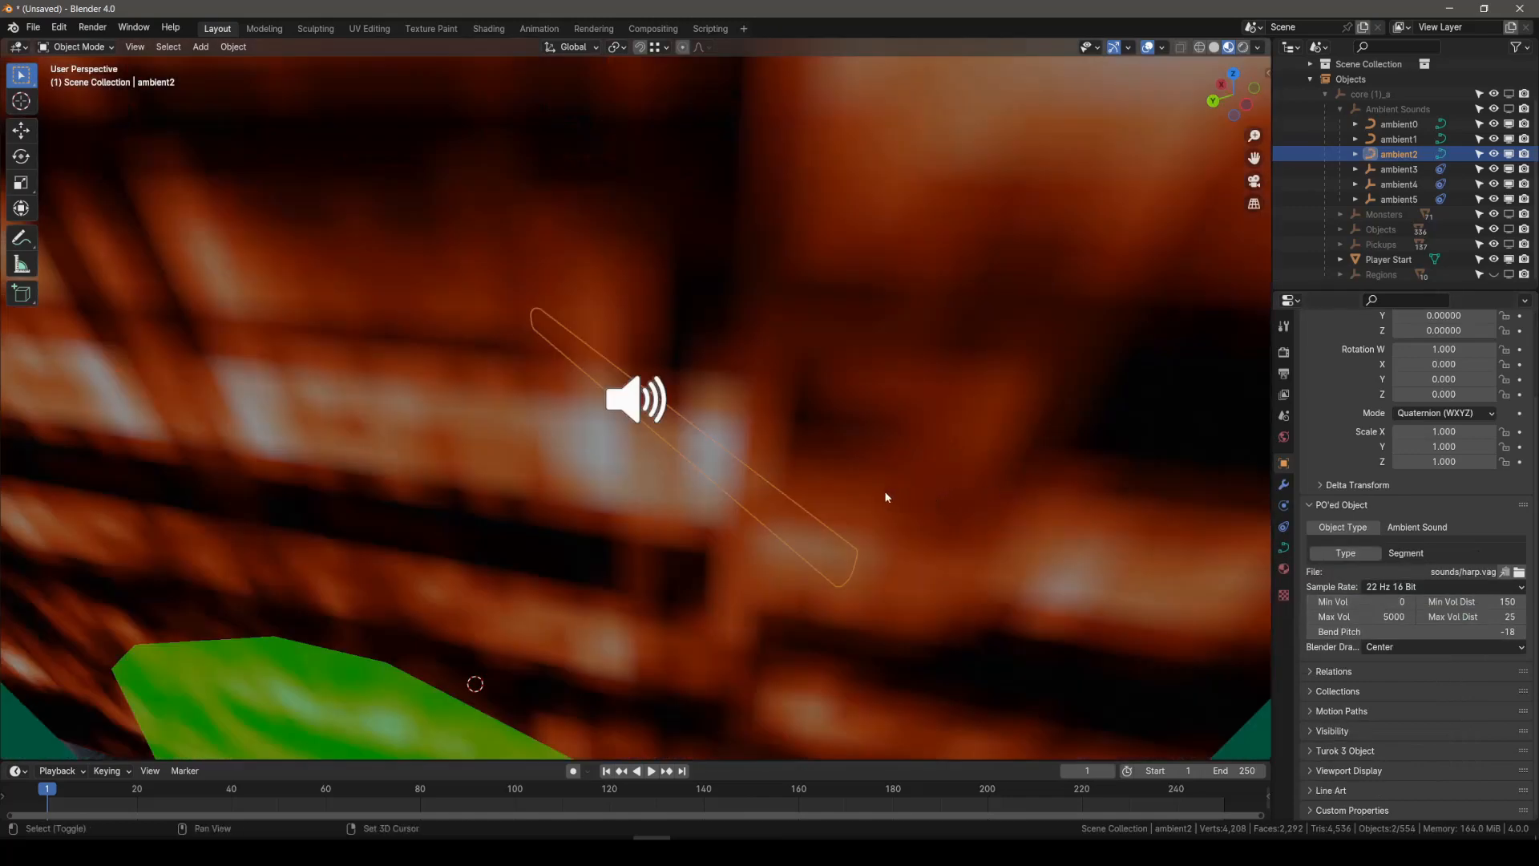
Step: Enter Edit Mode on the ambient2 segment and raise one of its end points along the Z axis
key("shift+grave")
key("w")
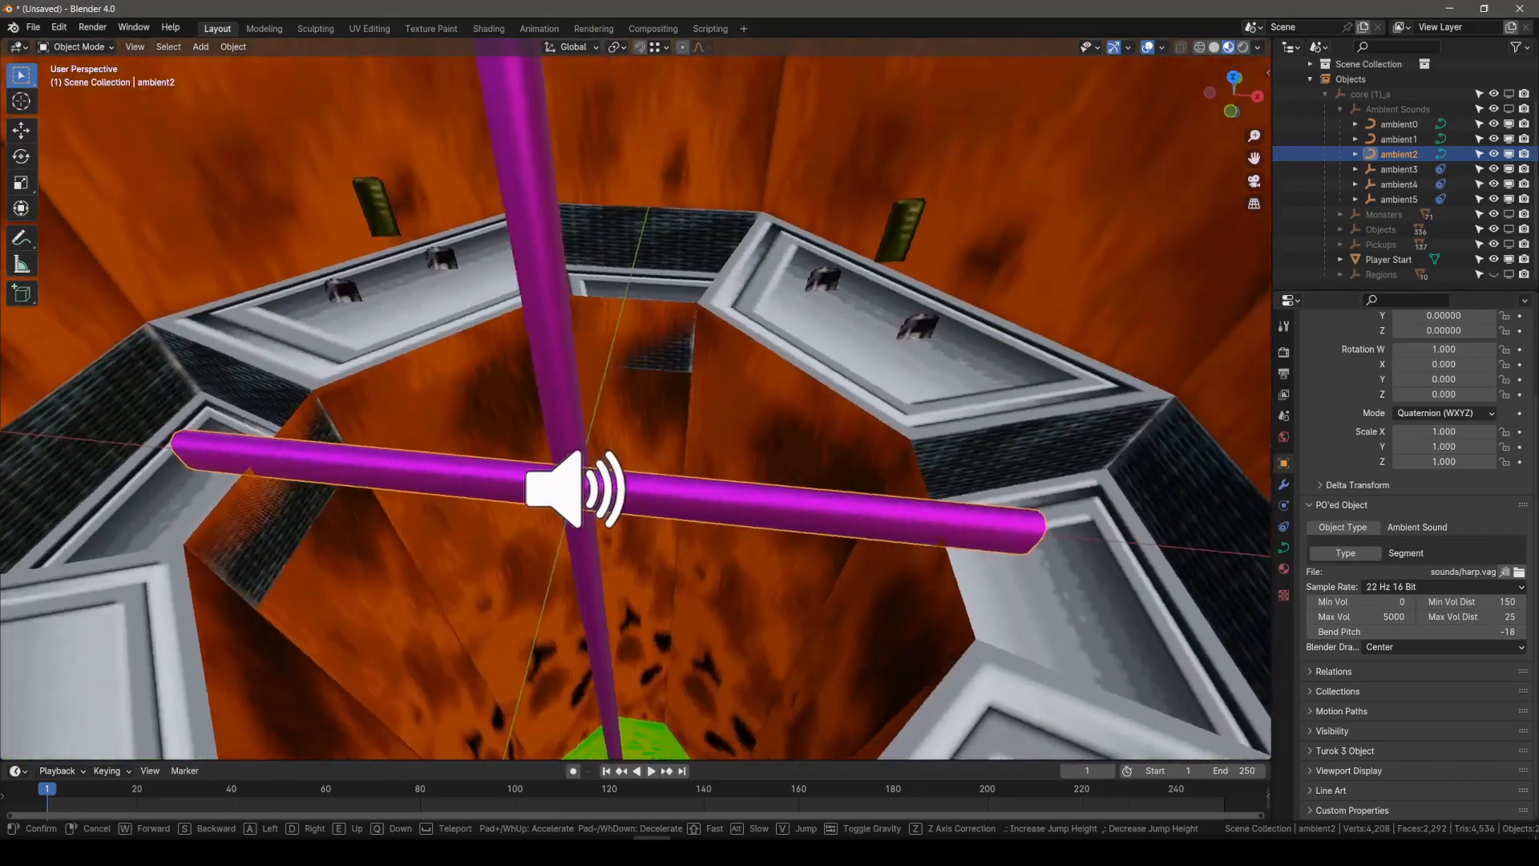
left_click(886, 498)
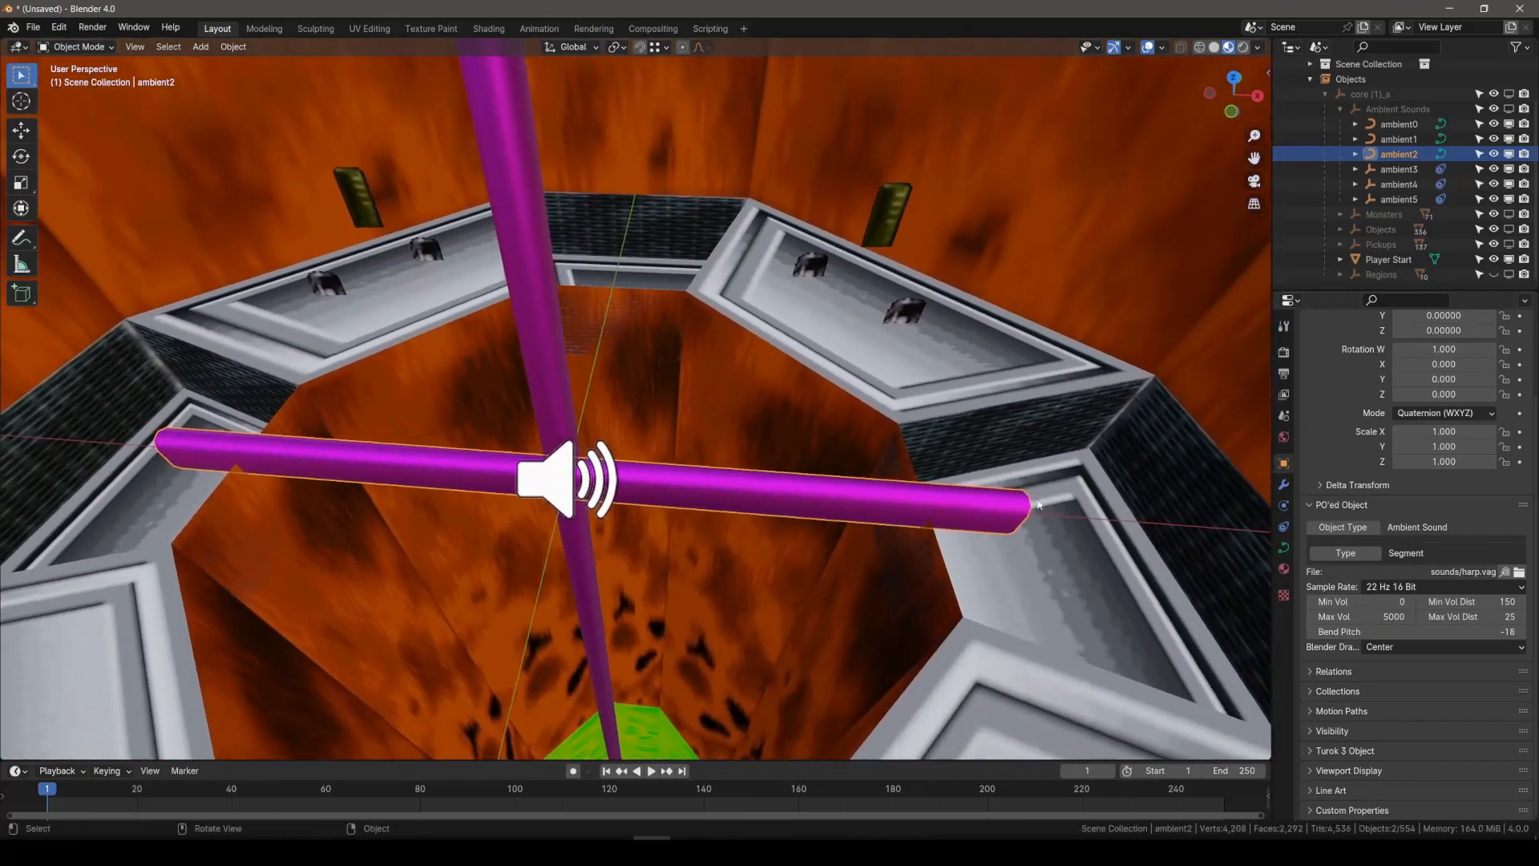
key("Tab")
left_click_drag(960, 455, 1018, 530)
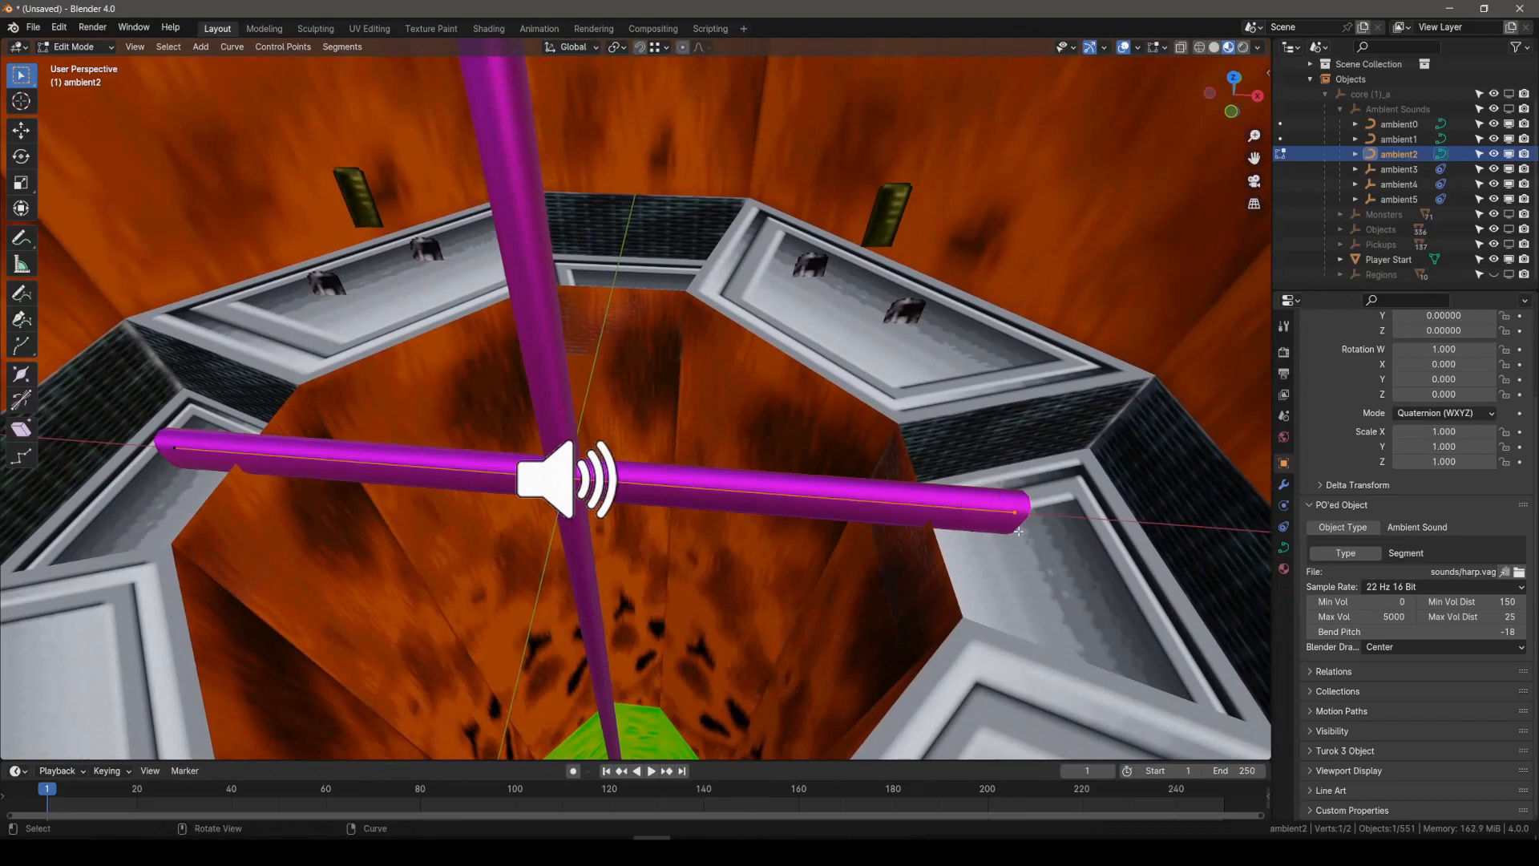
key("g")
key("z")
left_click(254, 378)
Step: Move the opposite end point of the ambient2 segment freely up and inward, and return to Object Mode
left_click(174, 445)
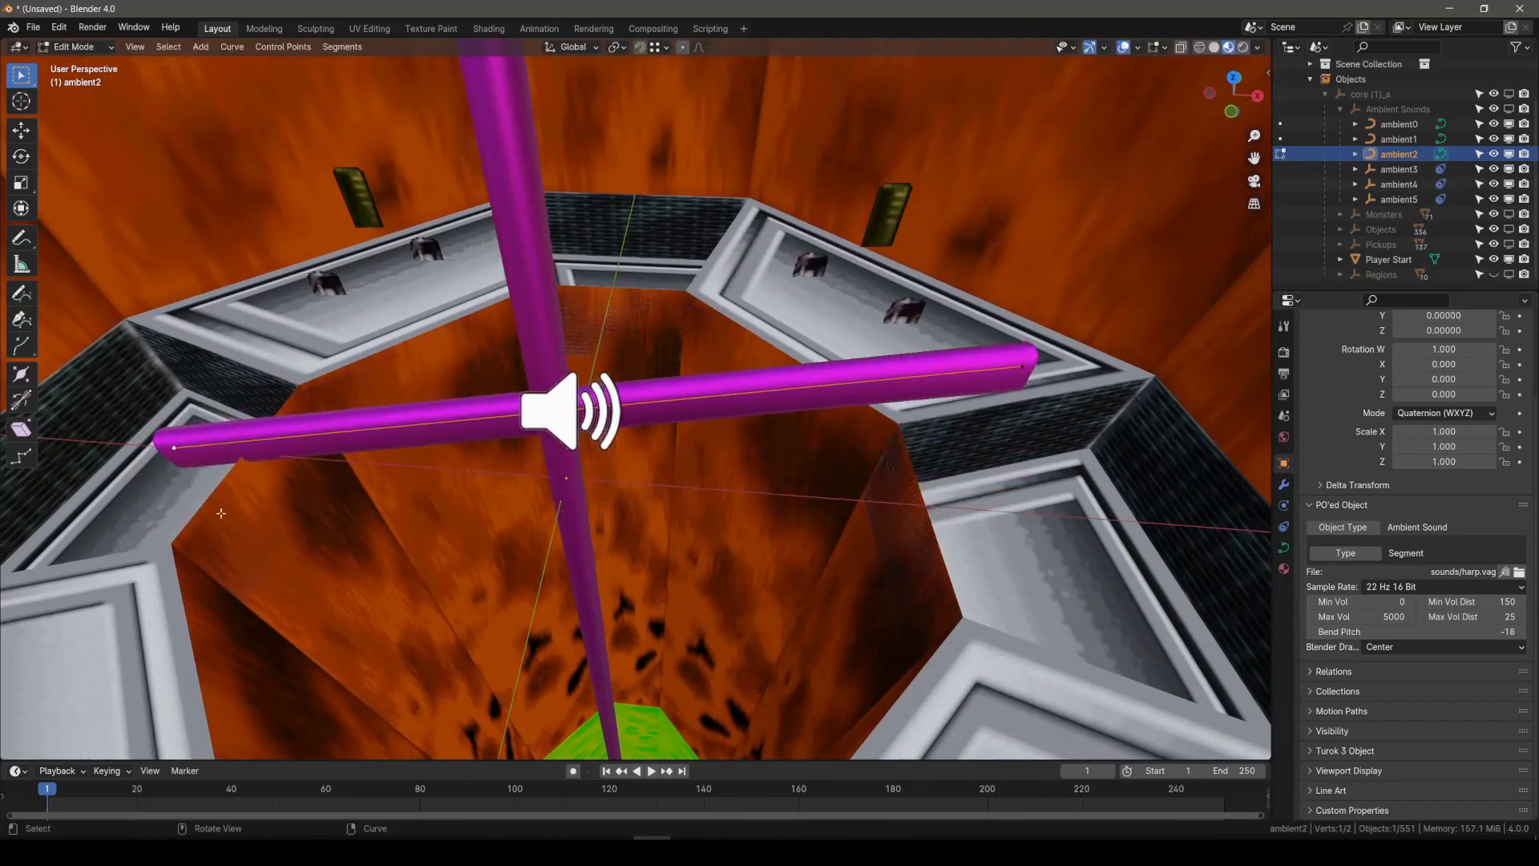
key("g")
left_click(440, 362)
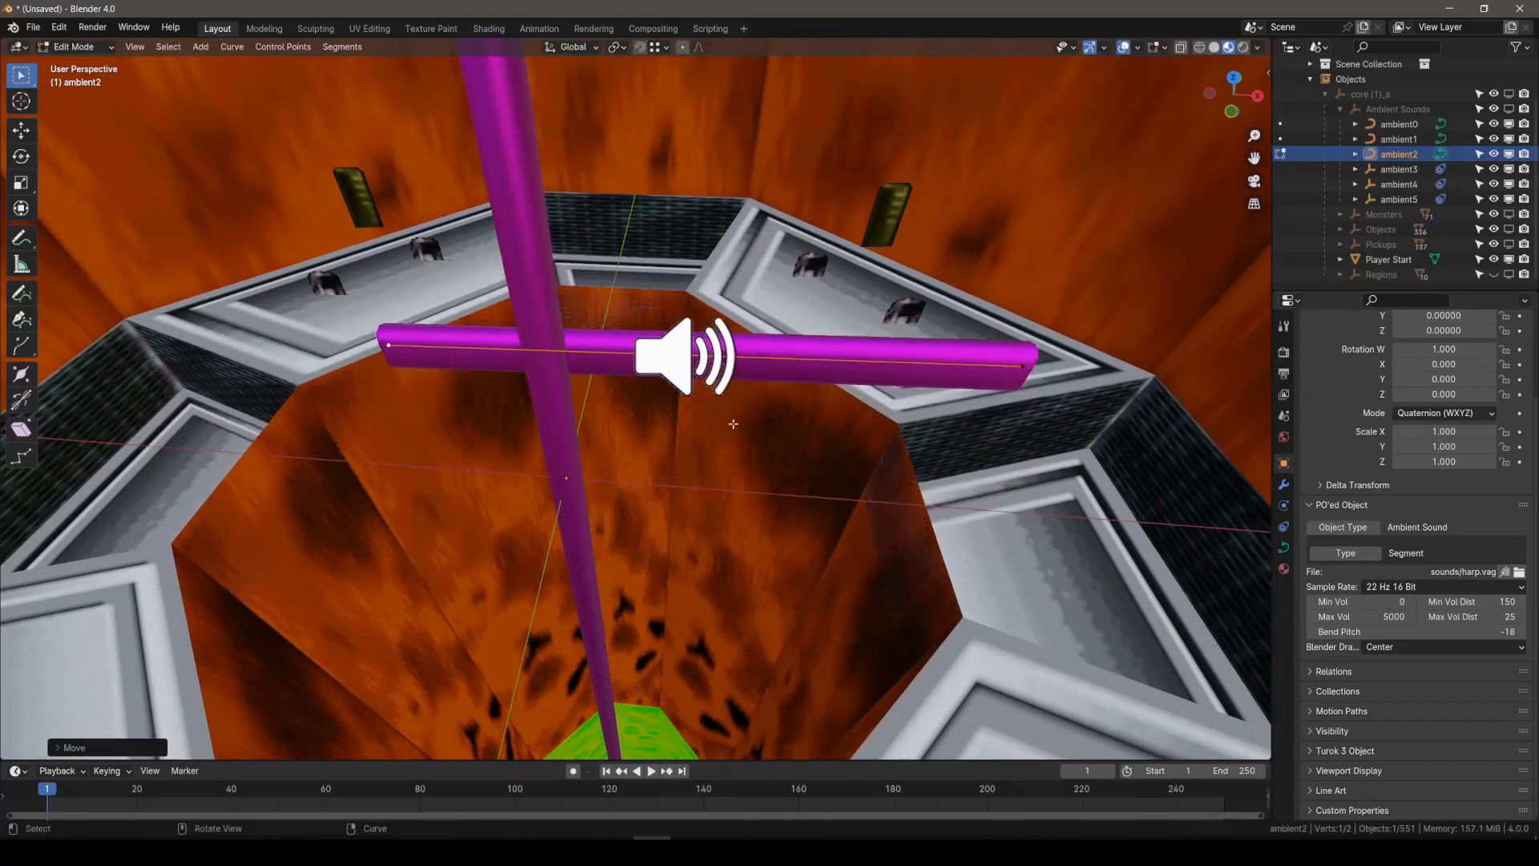
key("Tab")
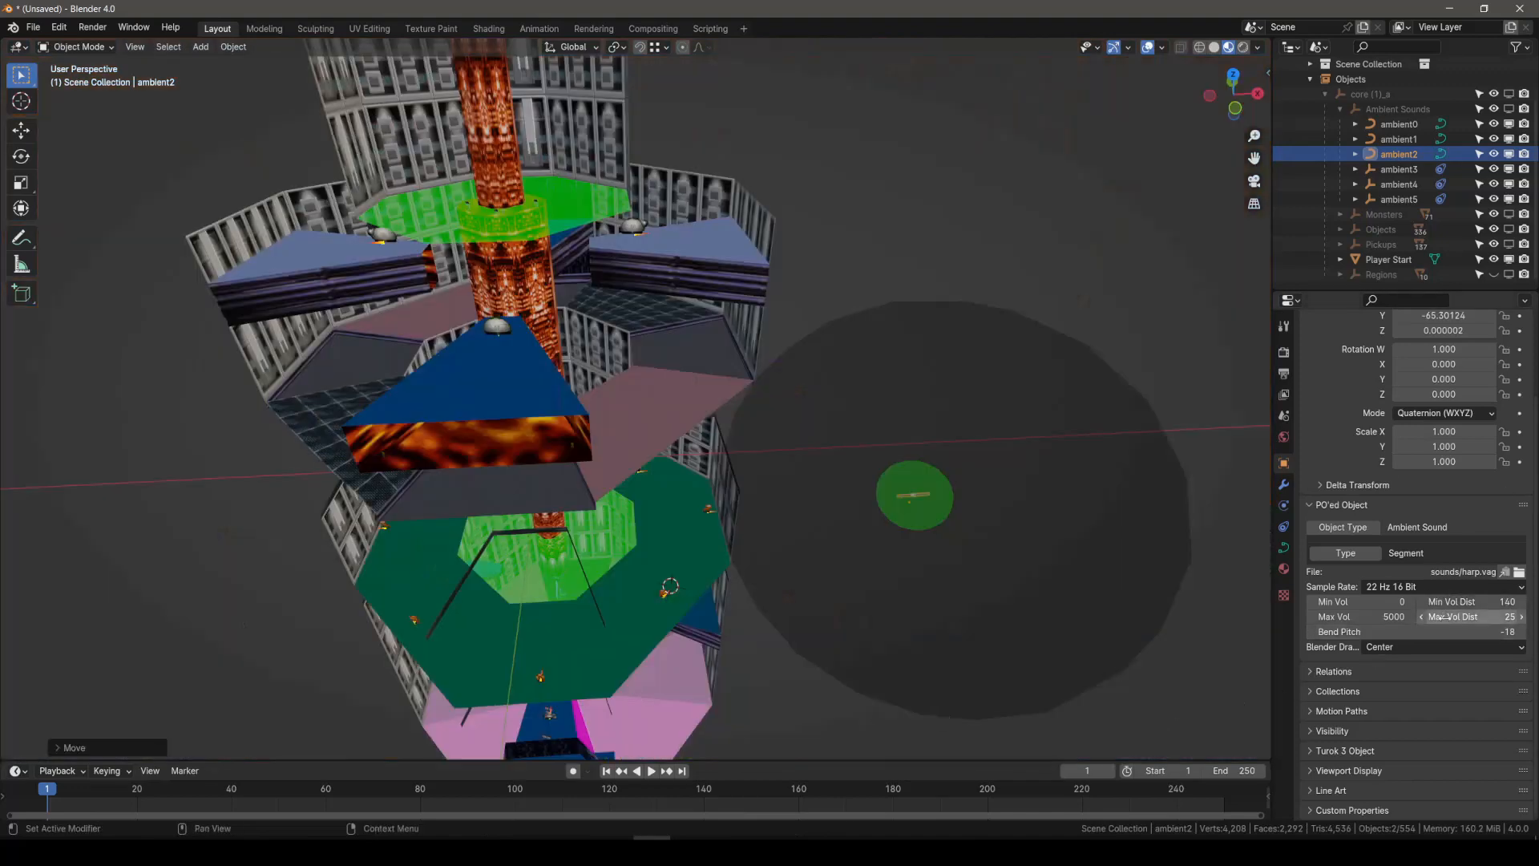
Step: Set ambient2's Min Vol Dist to 93 and Max Vol Dist to 58, and try the Start and End draw positions before restoring Center
left_click_drag(1444, 602, 1499, 616)
left_click(1445, 646)
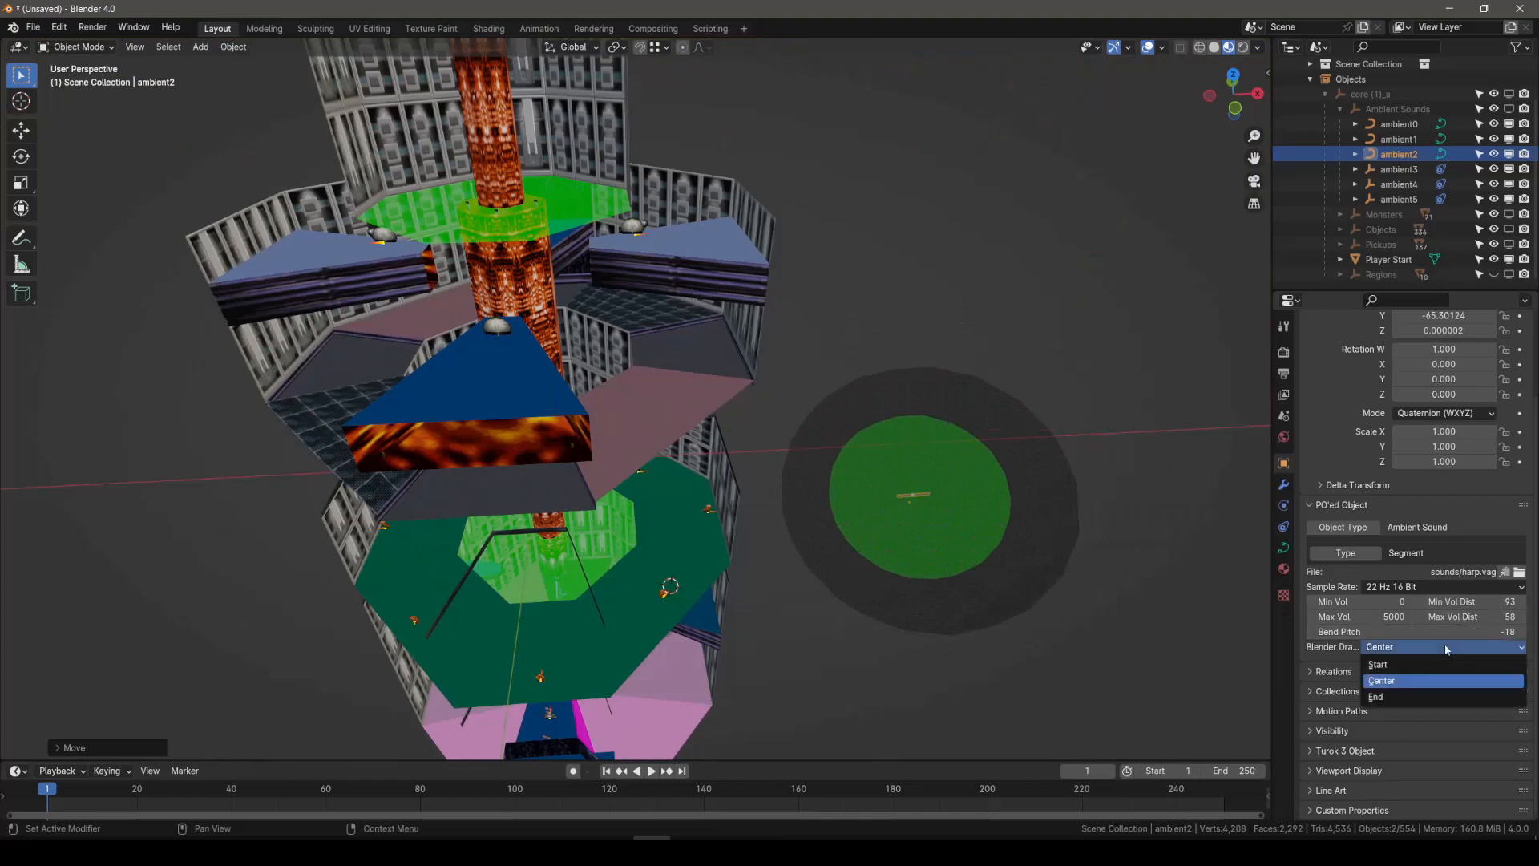
left_click(1438, 662)
left_click(1435, 646)
left_click(1413, 692)
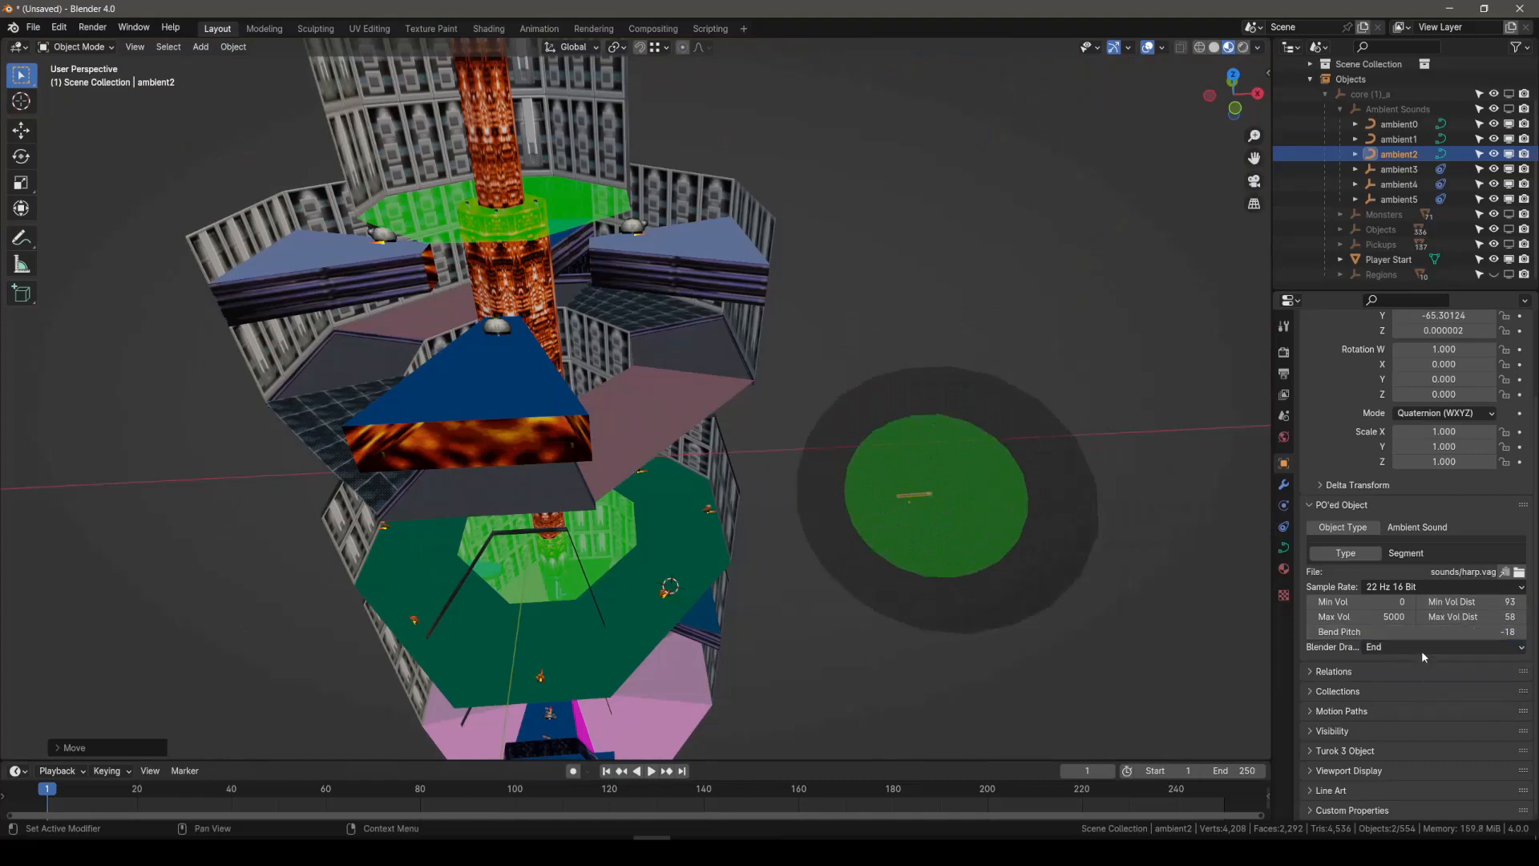
left_click(1422, 647)
left_click(1417, 678)
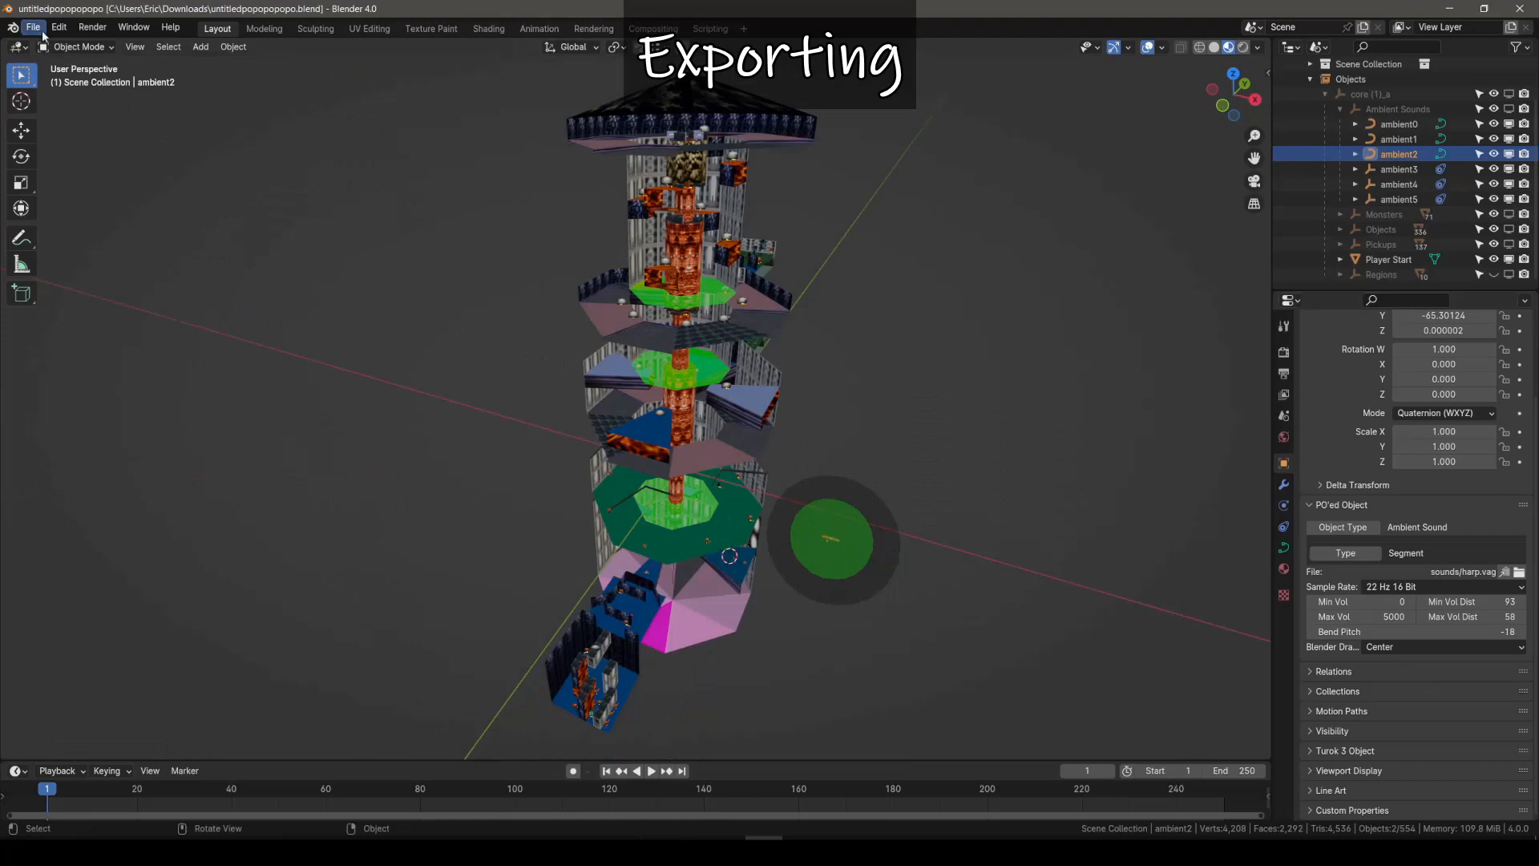
Step: Start a PO'ed (.json) level export and bring up the console to read the validation warnings
left_click(33, 26)
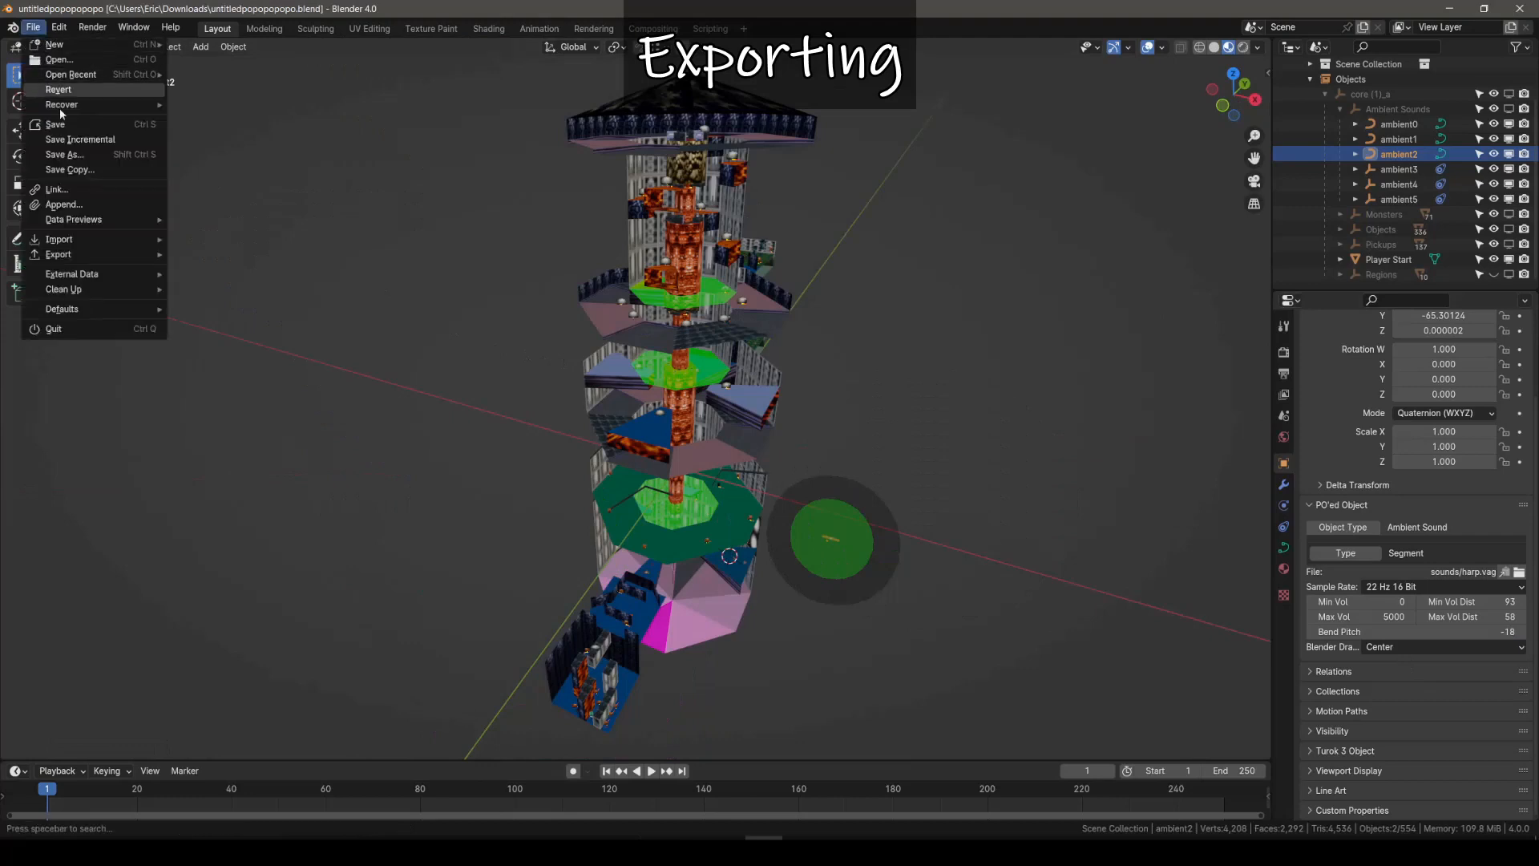
mouse_move(93, 251)
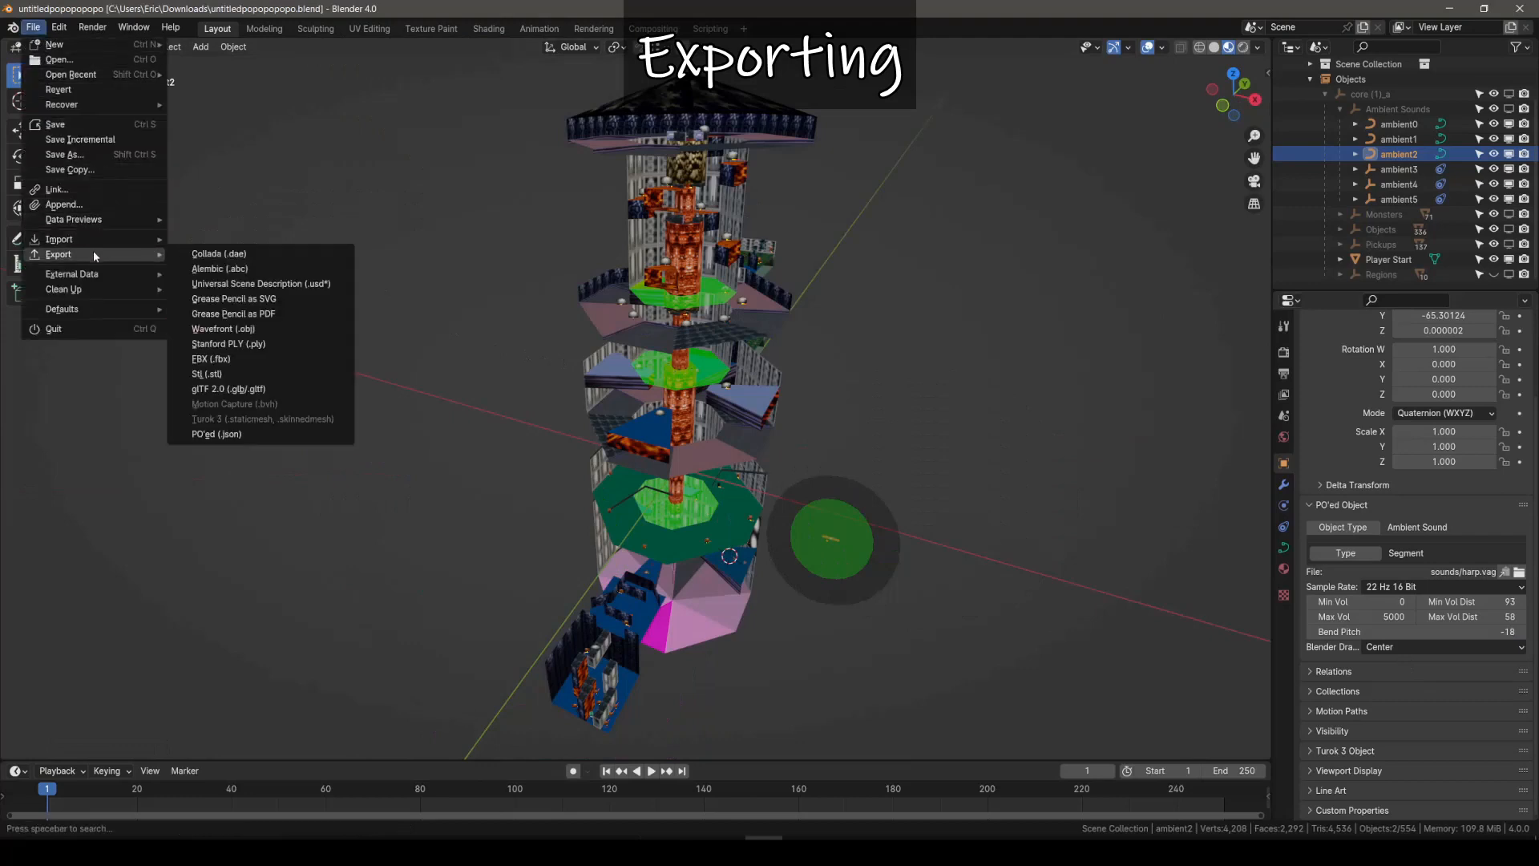
left_click(262, 435)
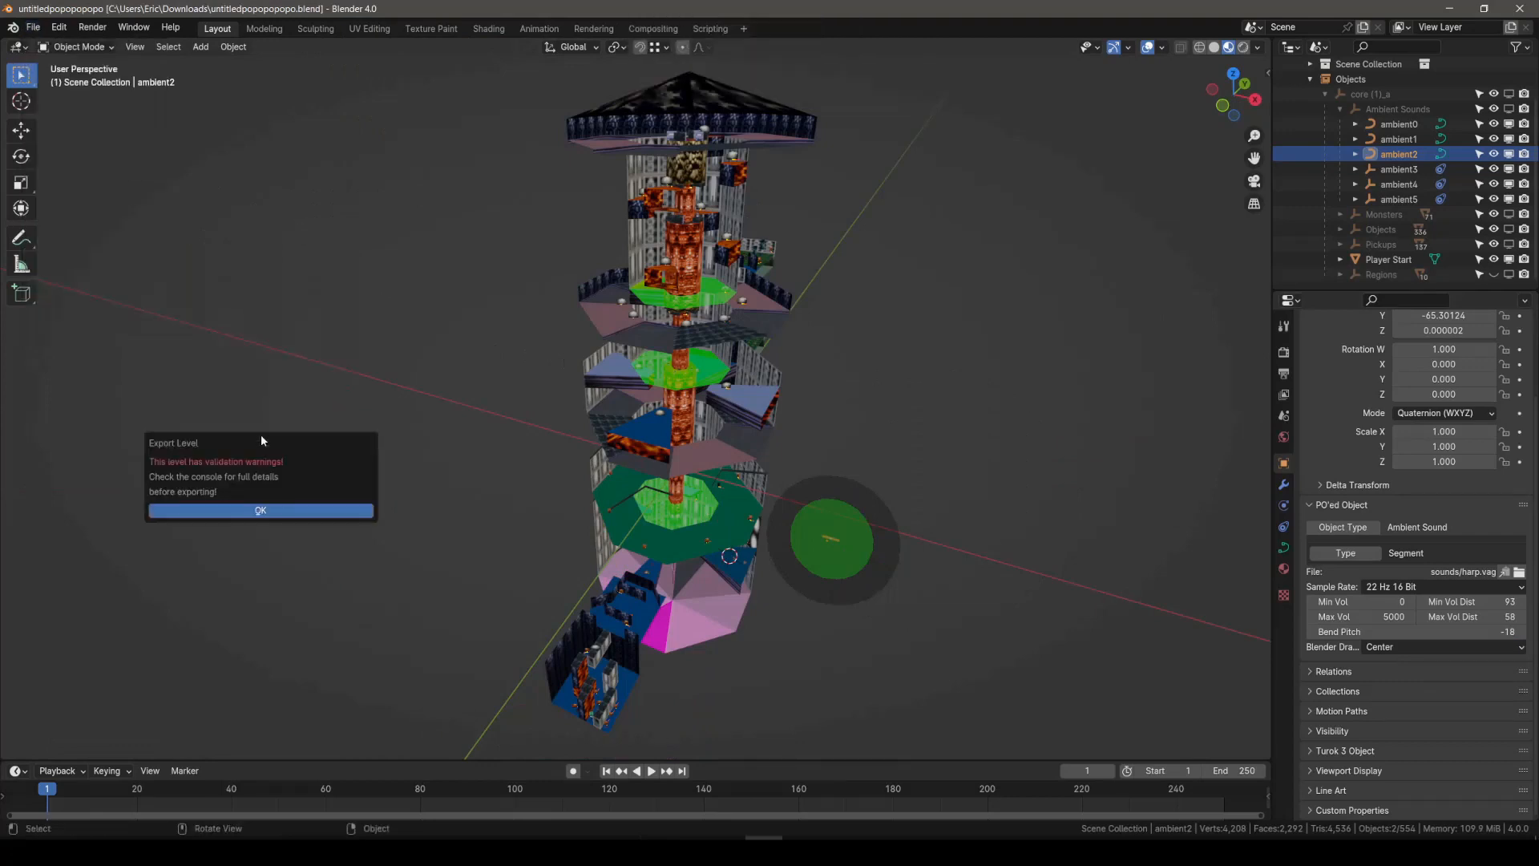
left_click_drag(291, 439, 454, 413)
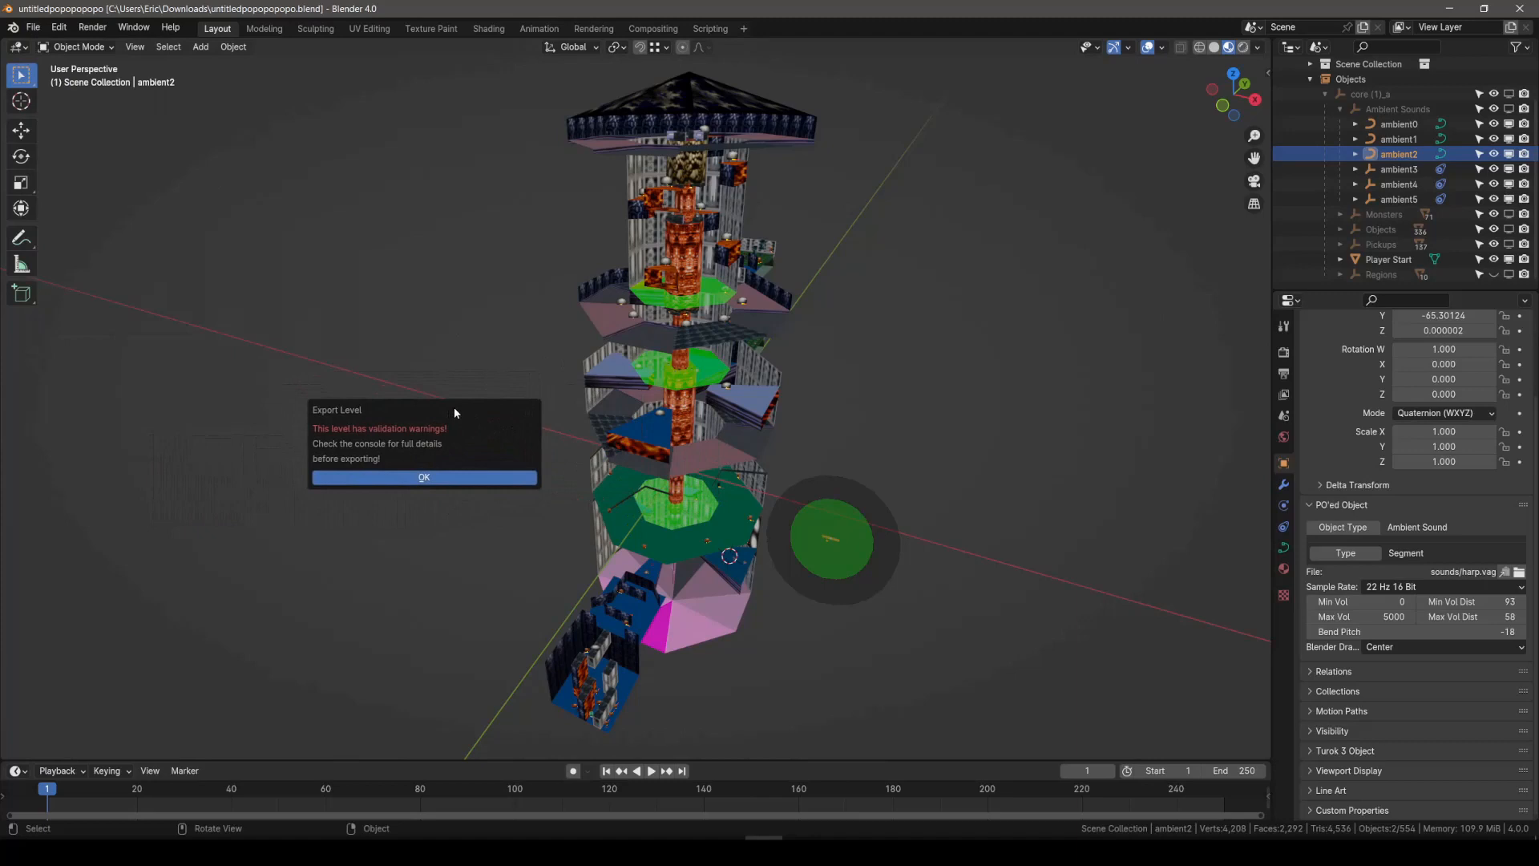
left_click_drag(1538, 268, 718, 206)
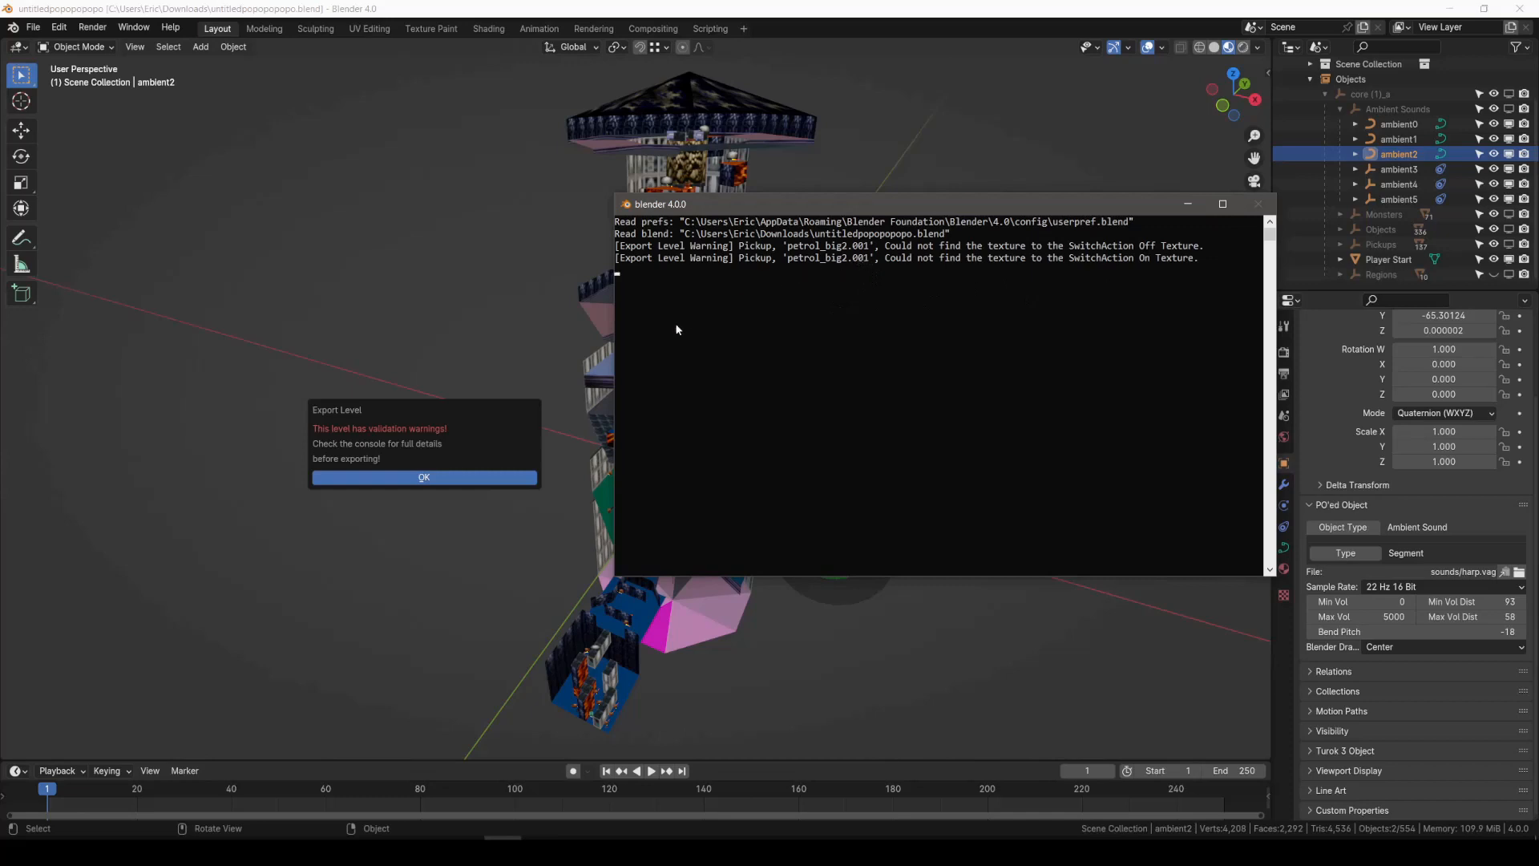
Step: Accept the validation warning and export the level to the levels folder as core (1)_a2.json
left_click(431, 477)
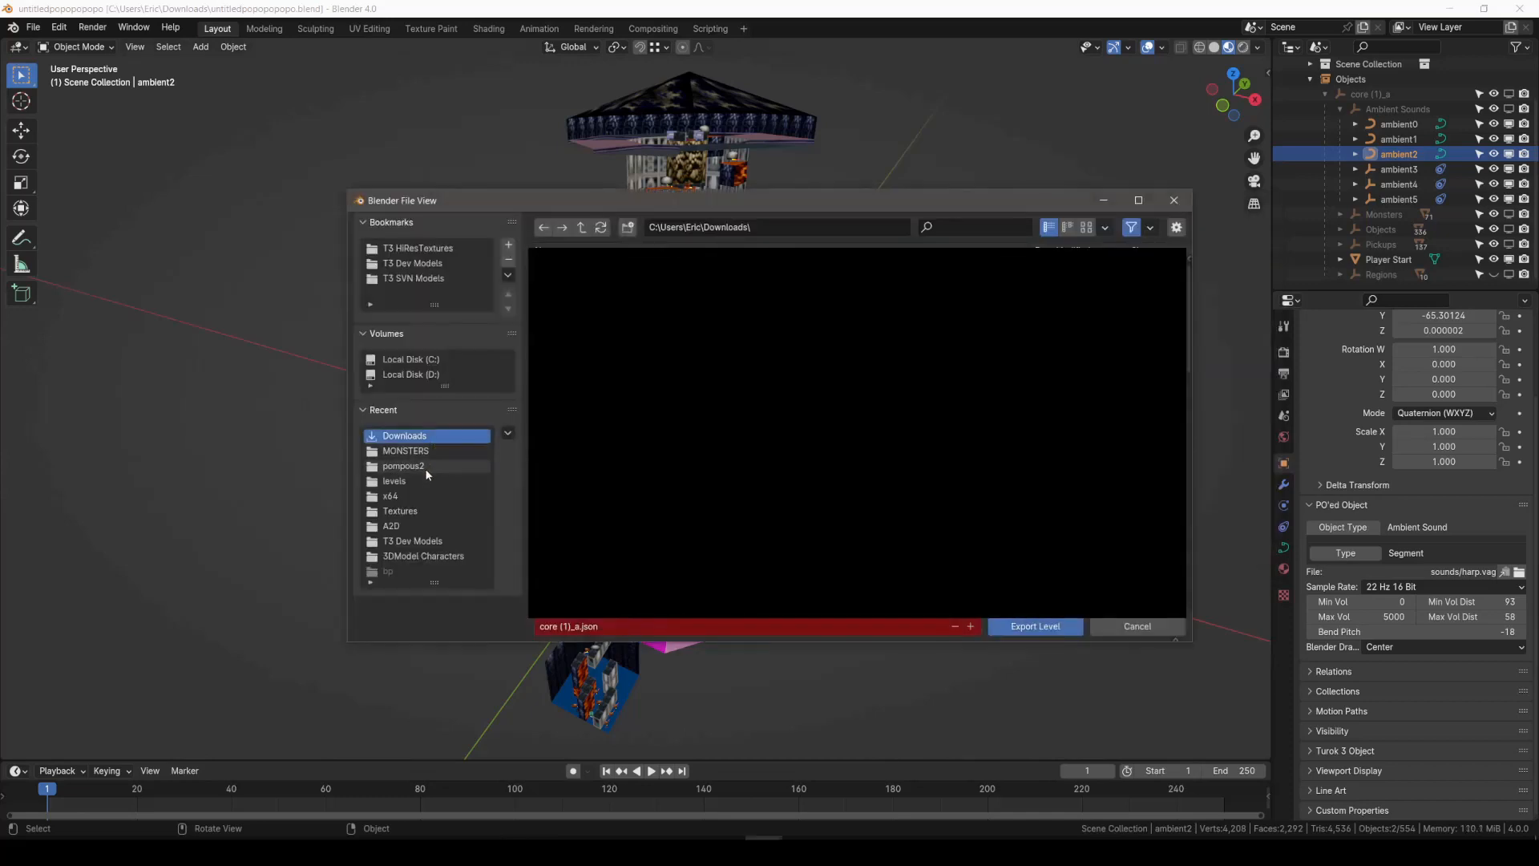
left_click(424, 480)
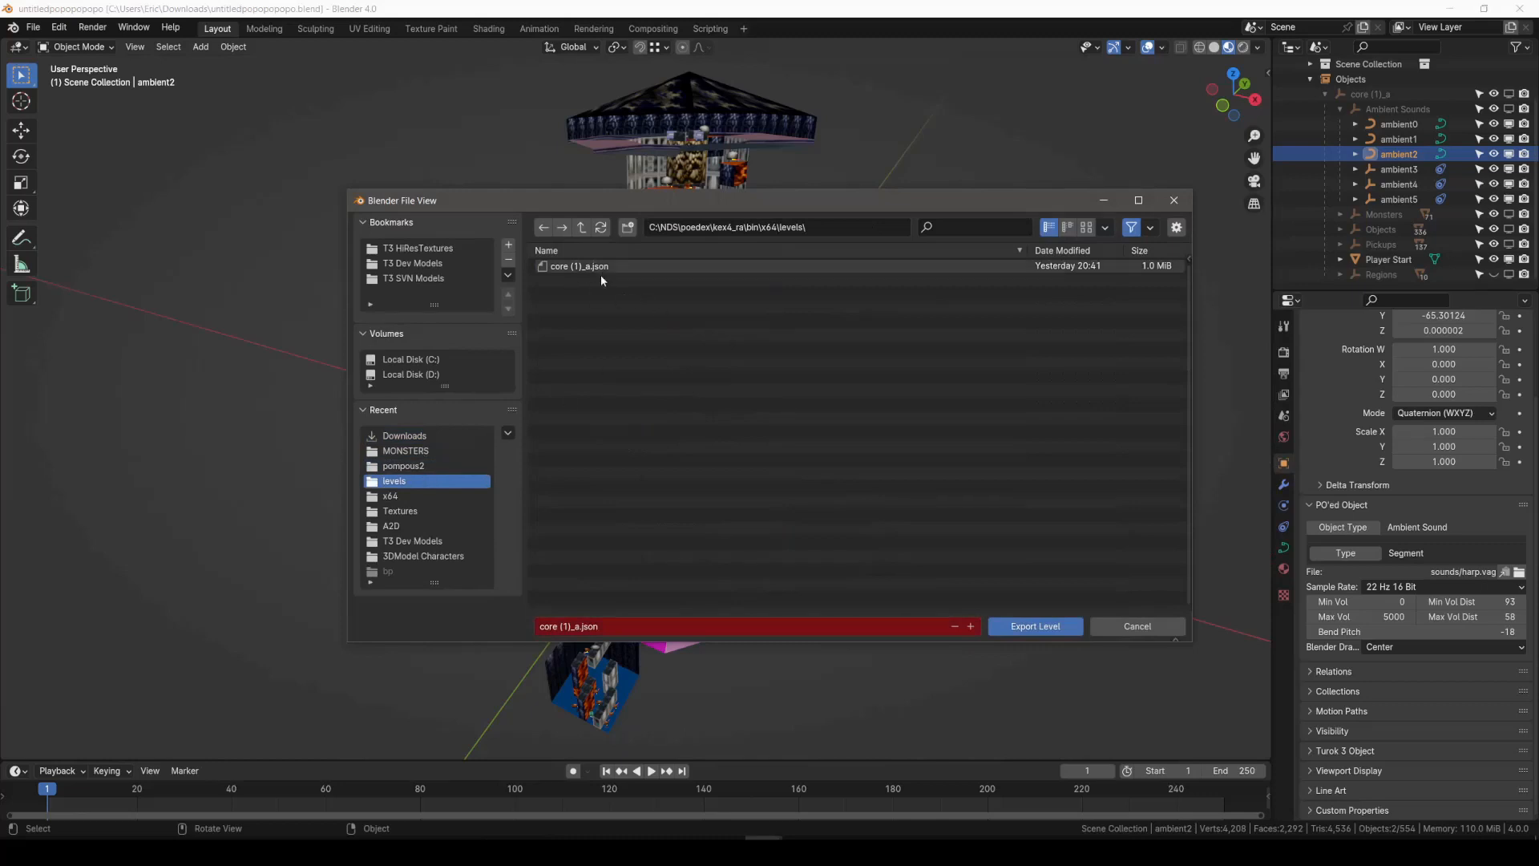
left_click(574, 627)
left_click(580, 626)
type("2")
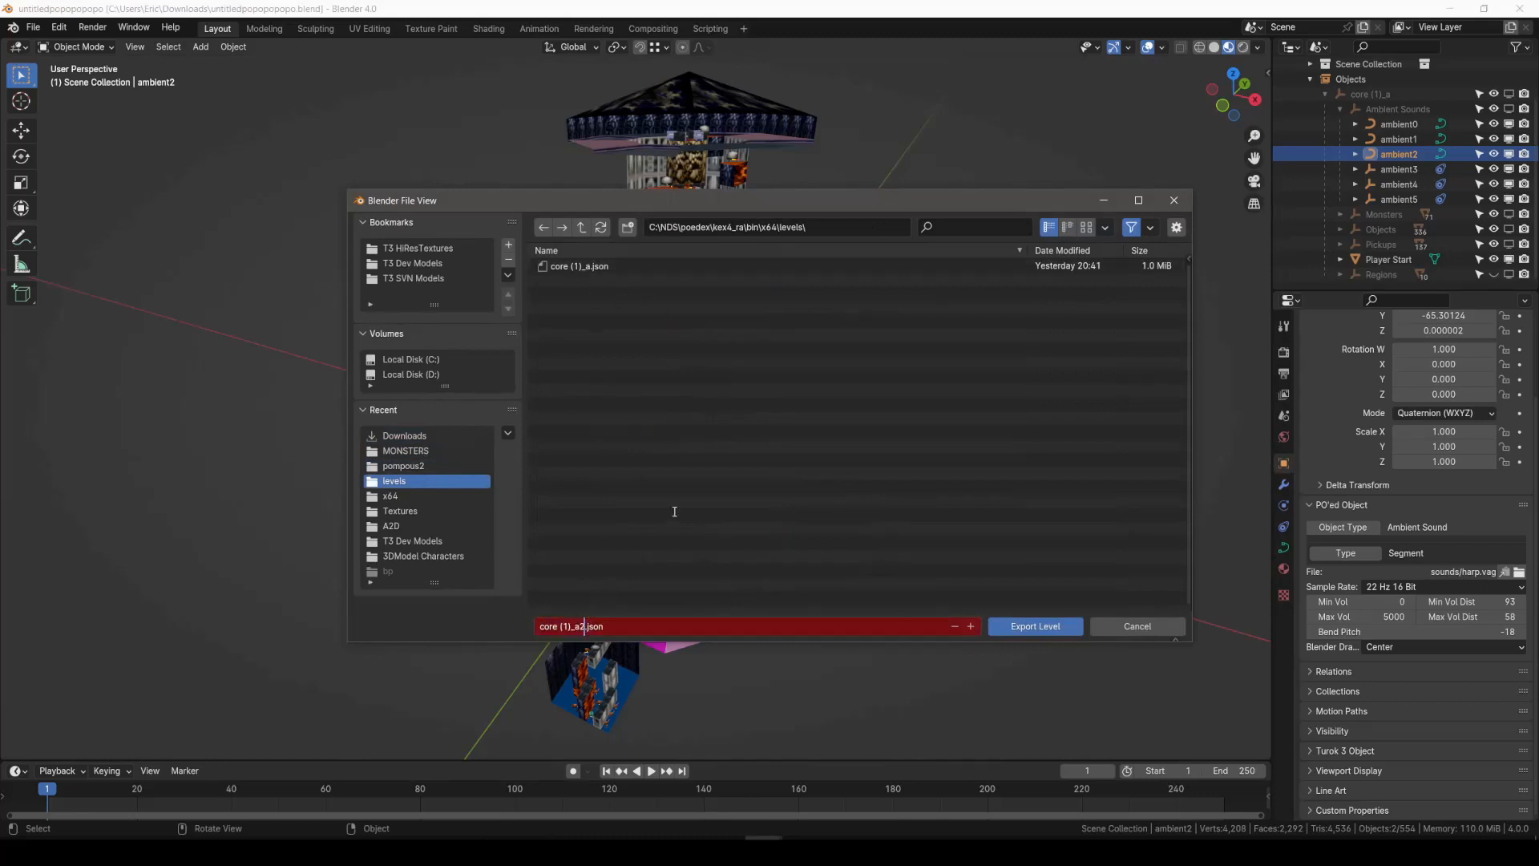
key("Return")
left_click(1018, 626)
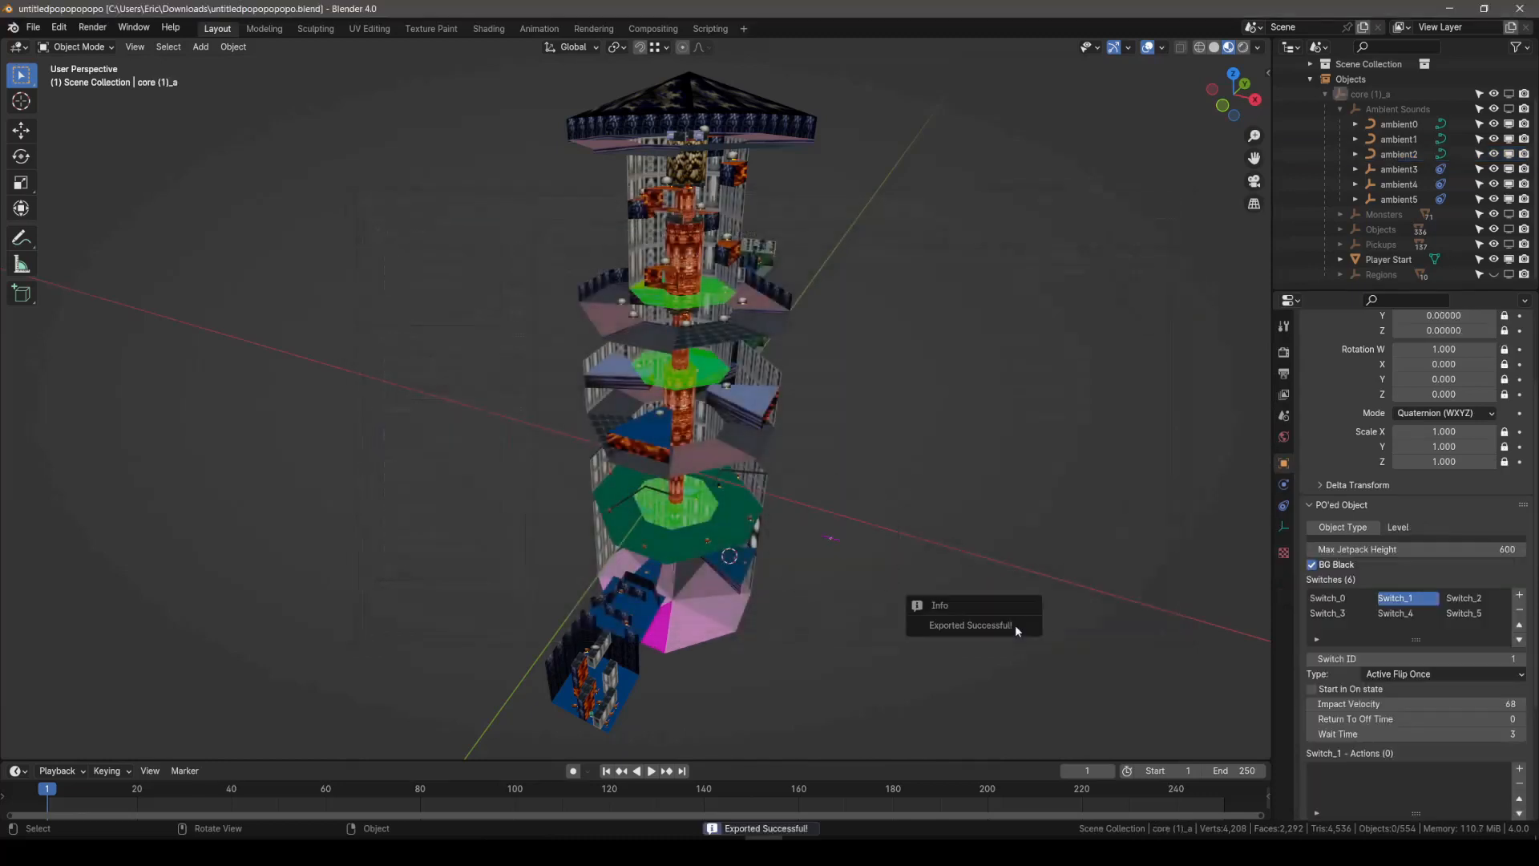